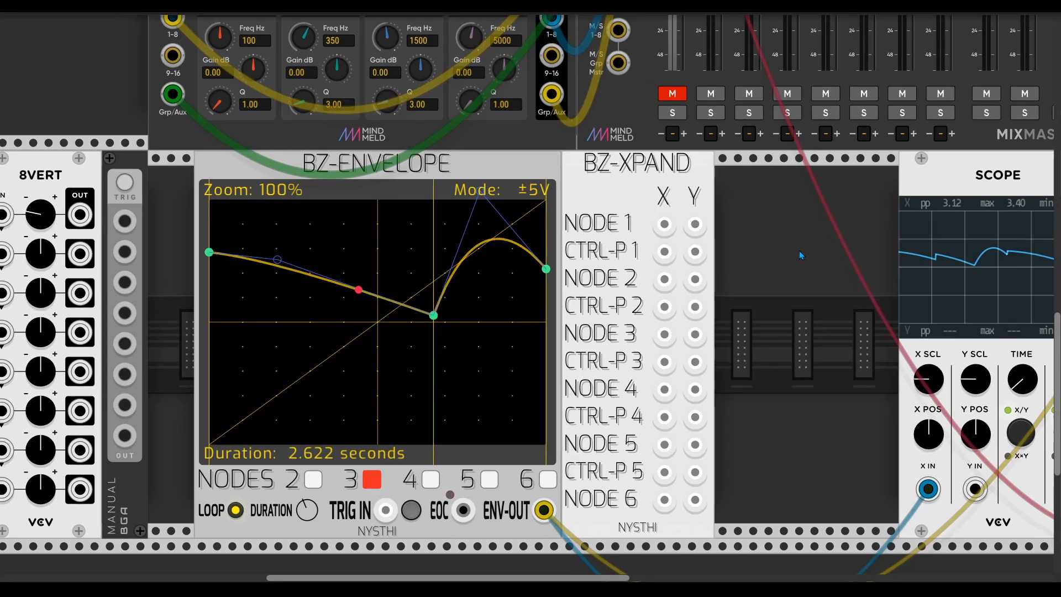
Step: Reshape the BZ-ENVELOPE curve into a rising ramp by lowering the start node, straightening the first segment and raising the end node
drag(752, 280, 858, 266)
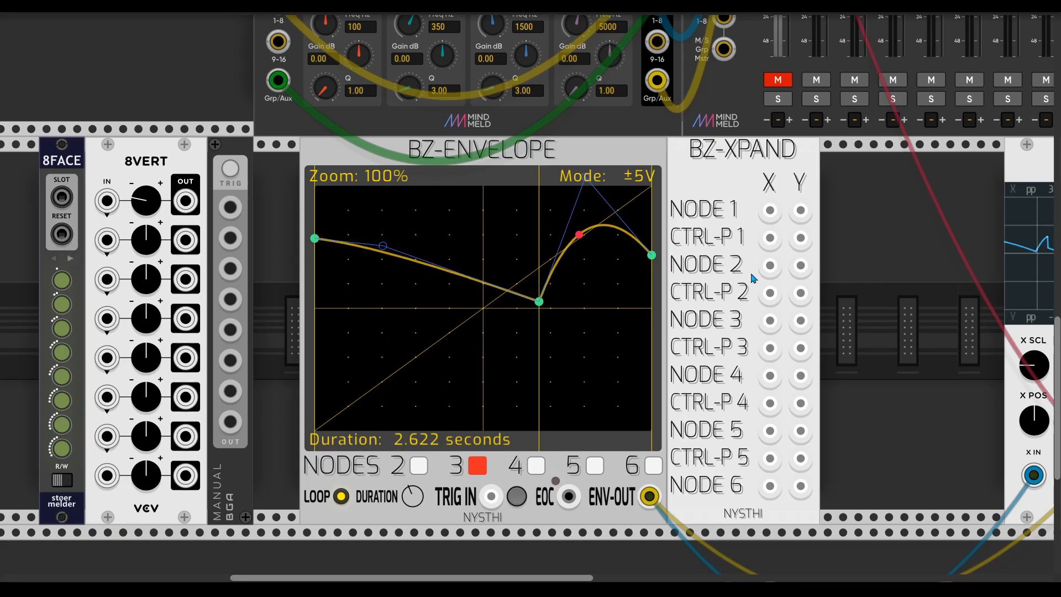
drag(539, 302, 517, 269)
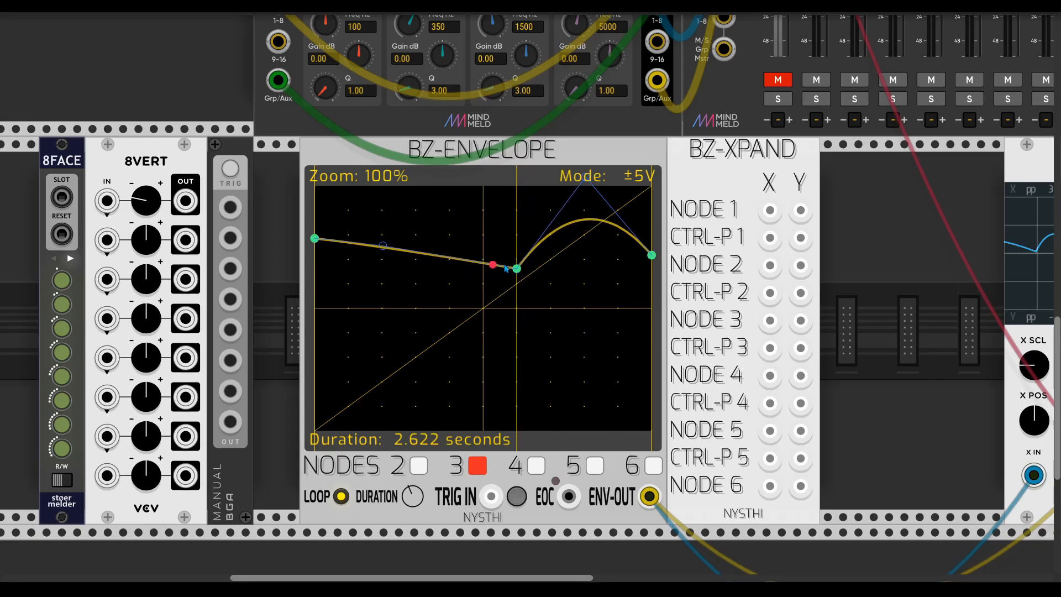
drag(314, 238, 315, 415)
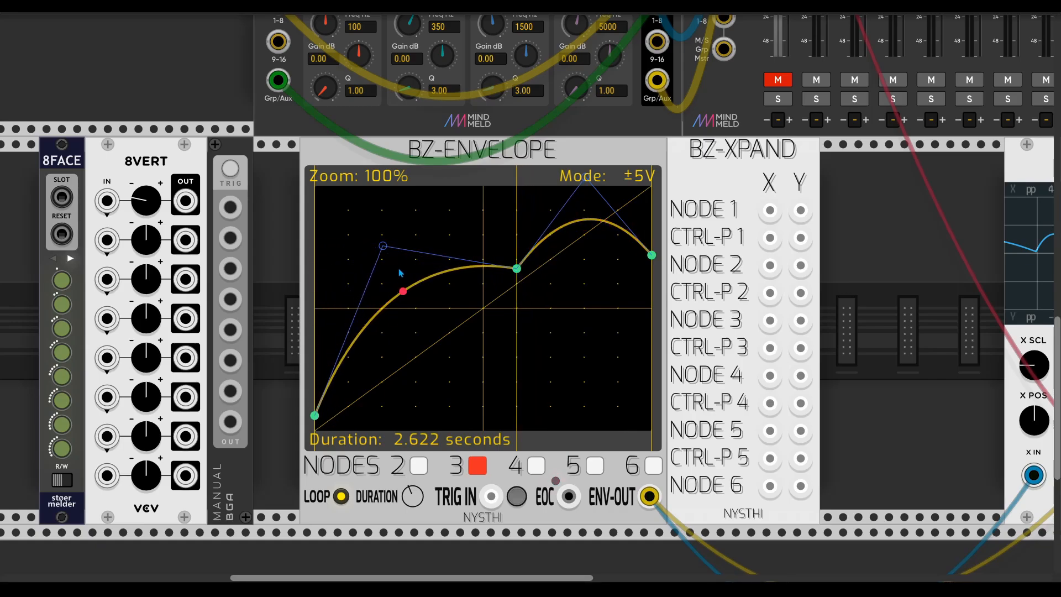
drag(384, 249, 401, 357)
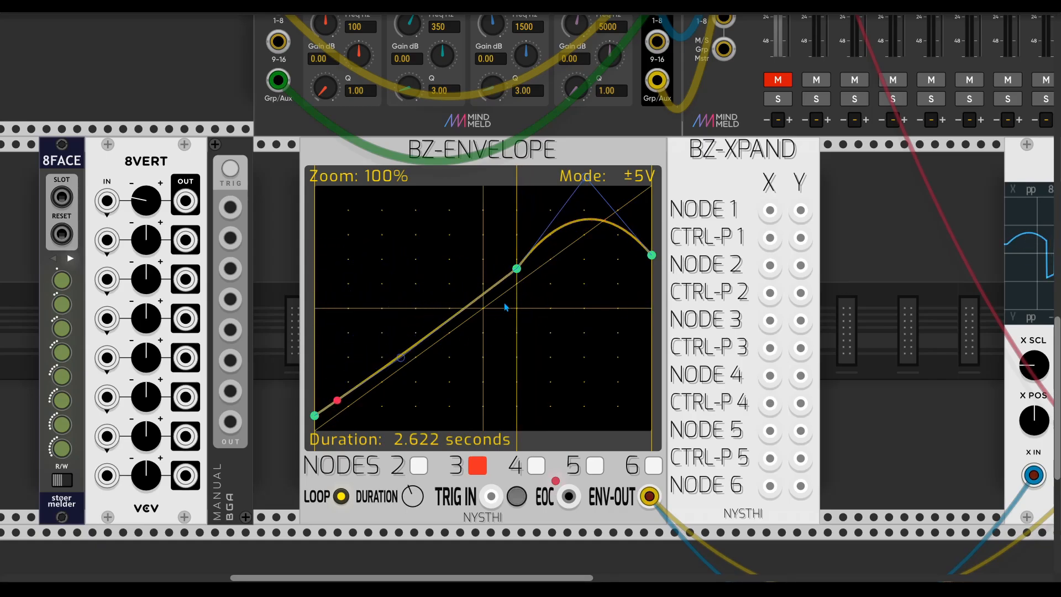
drag(524, 277, 524, 289)
drag(659, 260, 659, 204)
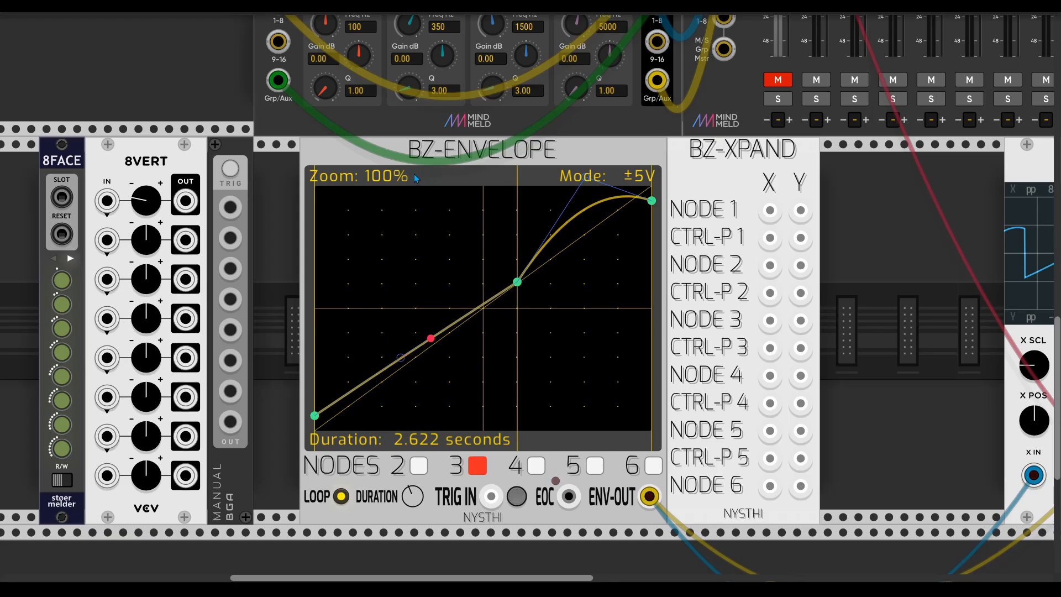
Step: Examine the BZ-ENVELOPE's CV range options, ±5 Volts and 0-10 Volts, keeping the ±5 Volts range
click(635, 178)
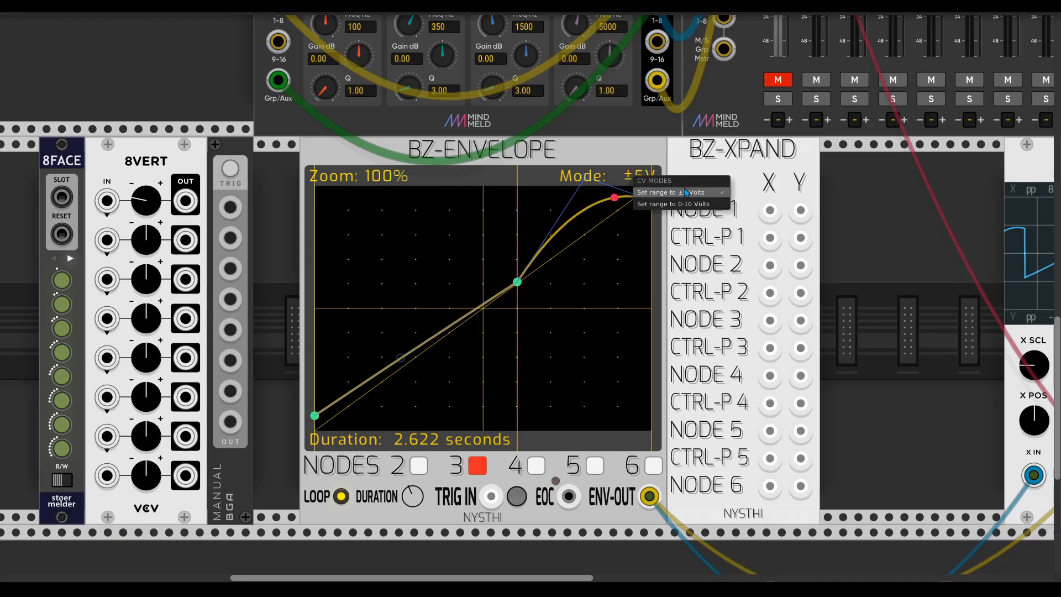
click(543, 170)
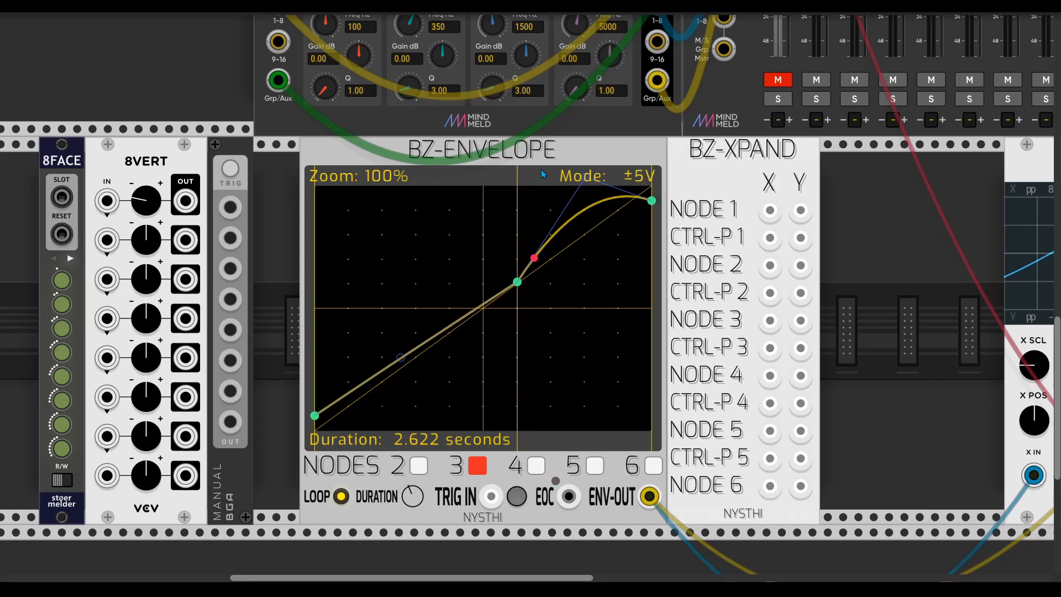
click(592, 181)
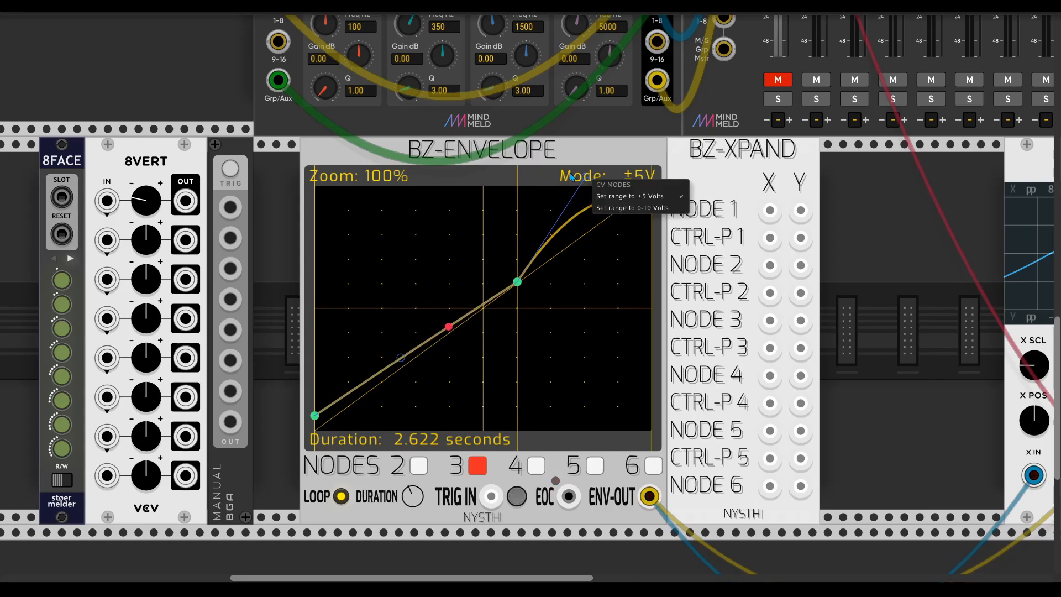
click(552, 176)
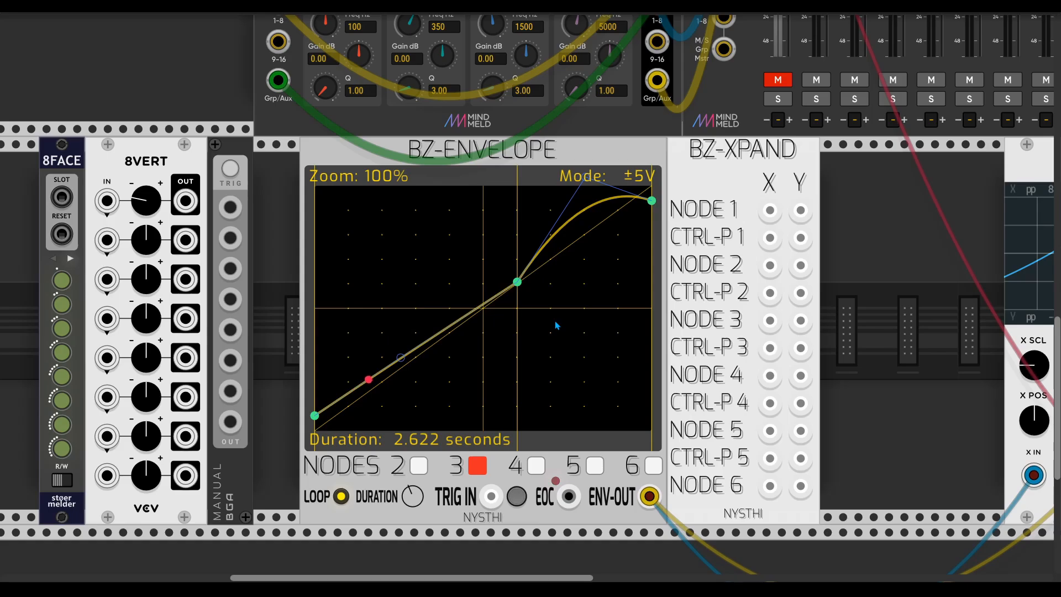
Step: Try the BZ-ENVELOPE display at 67% zoom and return it to 100%
scroll(557, 325, left, 3)
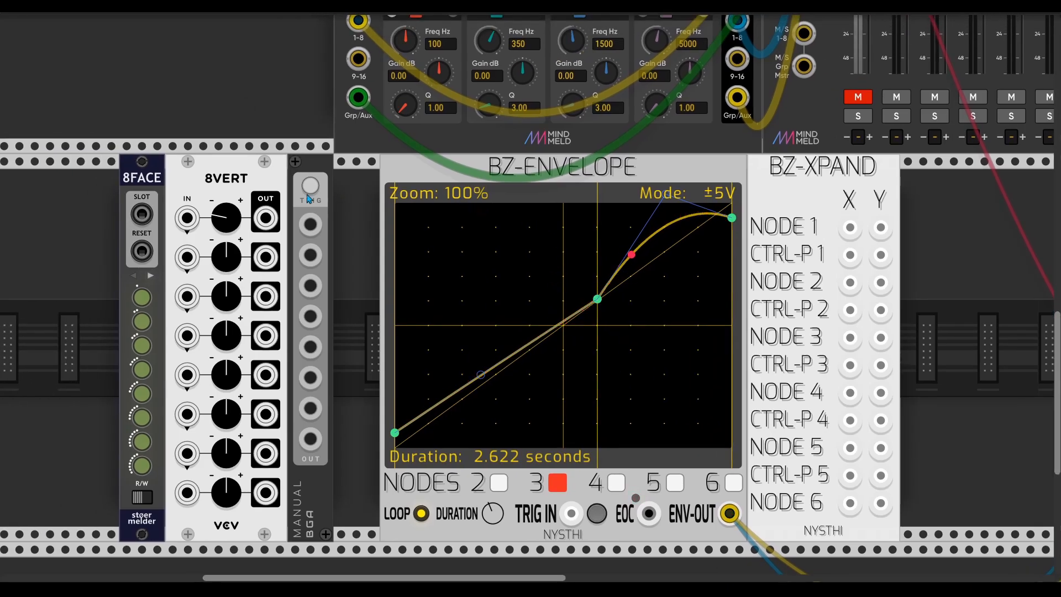
click(479, 198)
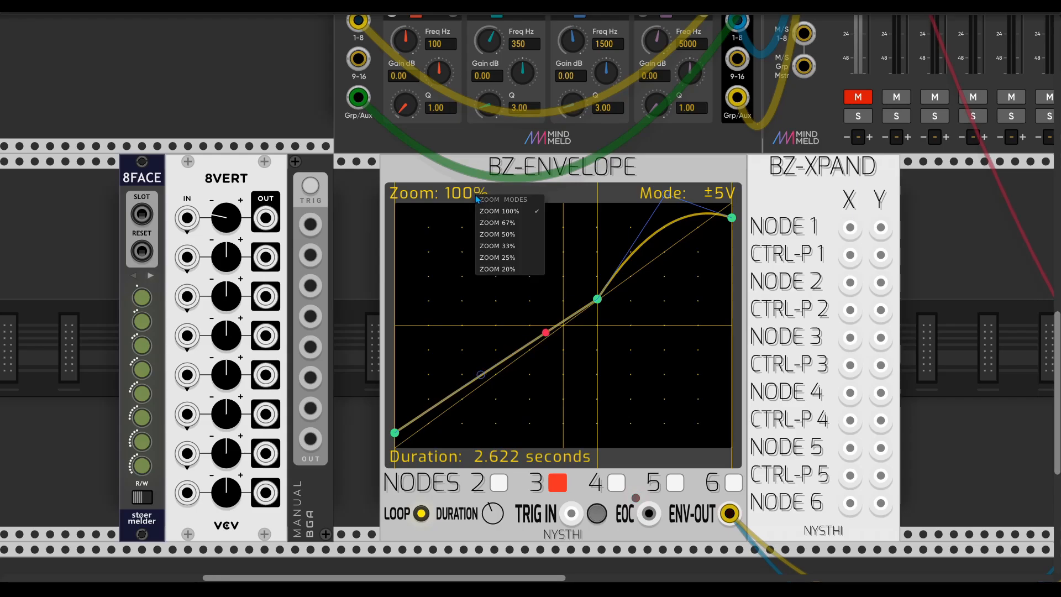
click(488, 221)
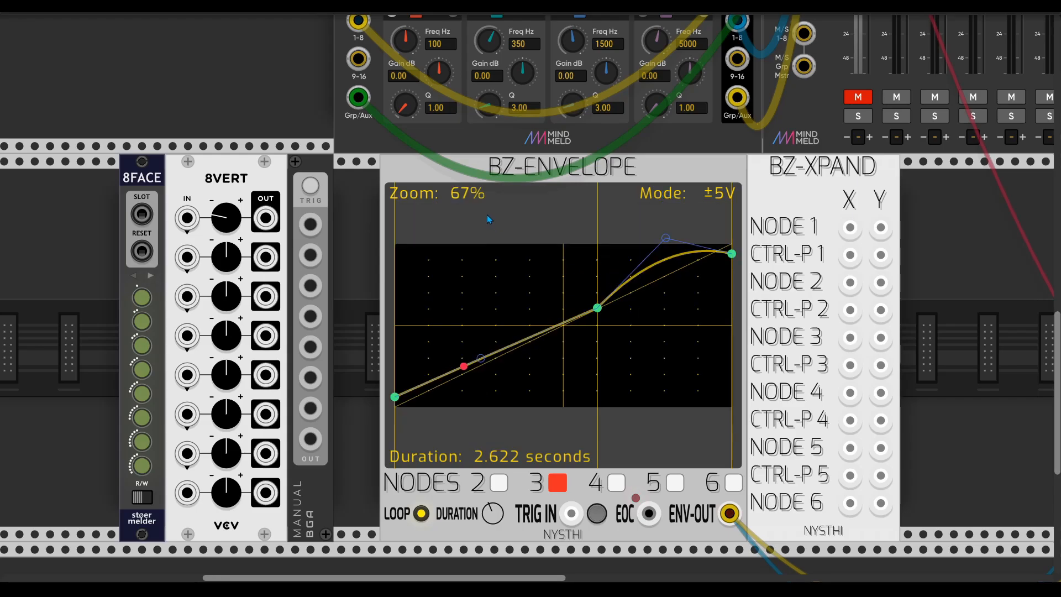
click(467, 194)
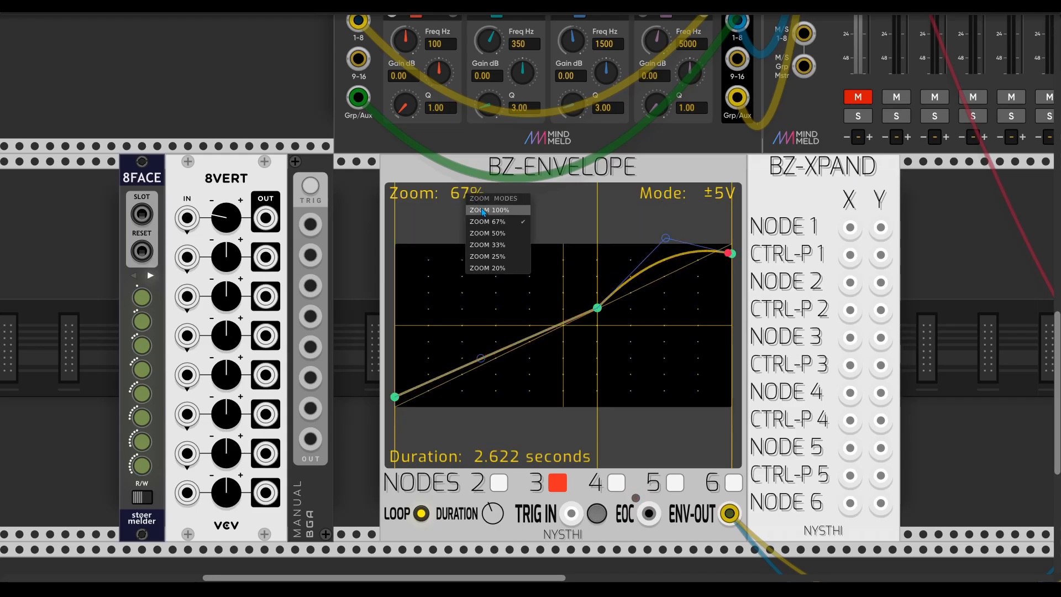
click(483, 211)
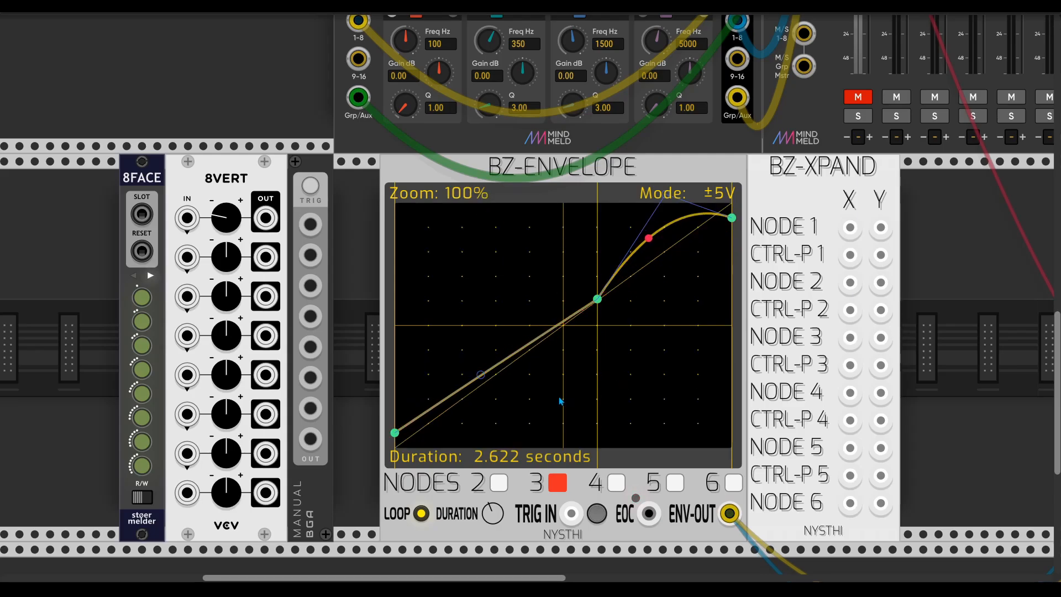
Step: Try the BZ-ENVELOPE time ranges 10 to 60 seconds, 0.001 to 0.100 seconds and 0.100 to 1 second
right_click(522, 416)
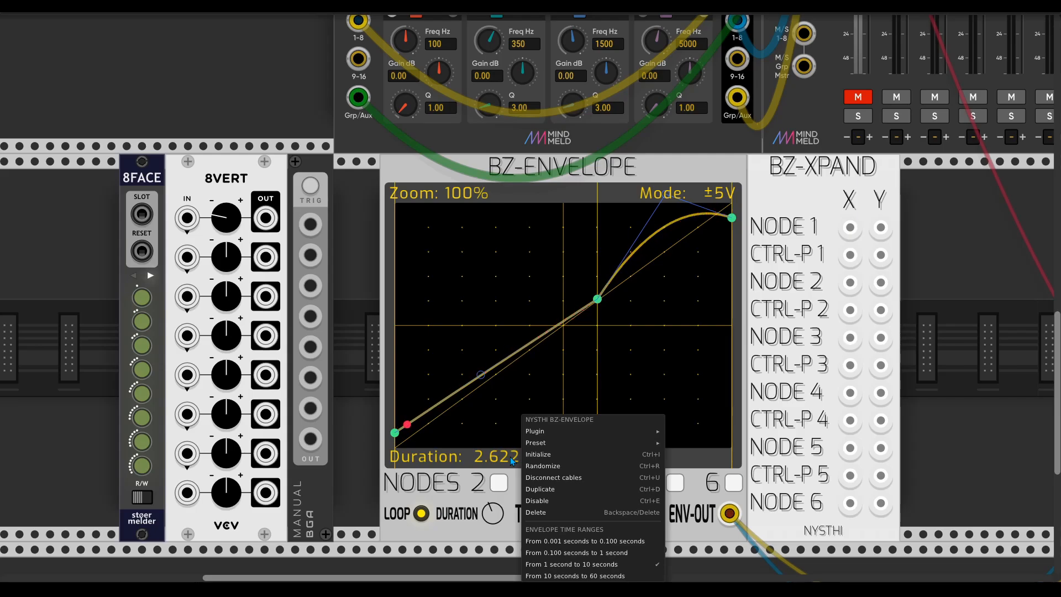
click(586, 576)
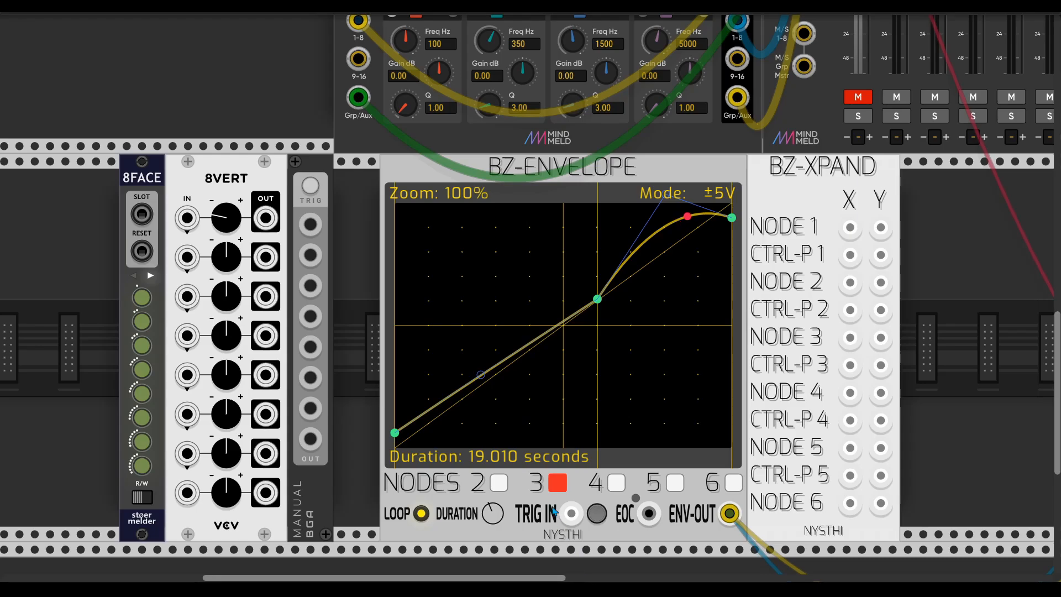
right_click(512, 466)
click(552, 544)
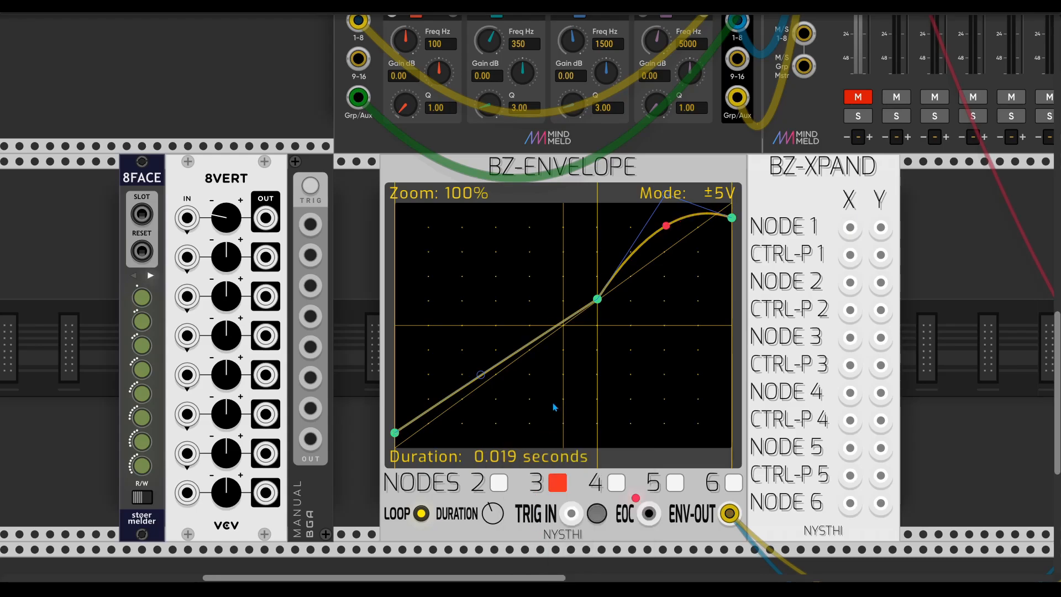
right_click(509, 416)
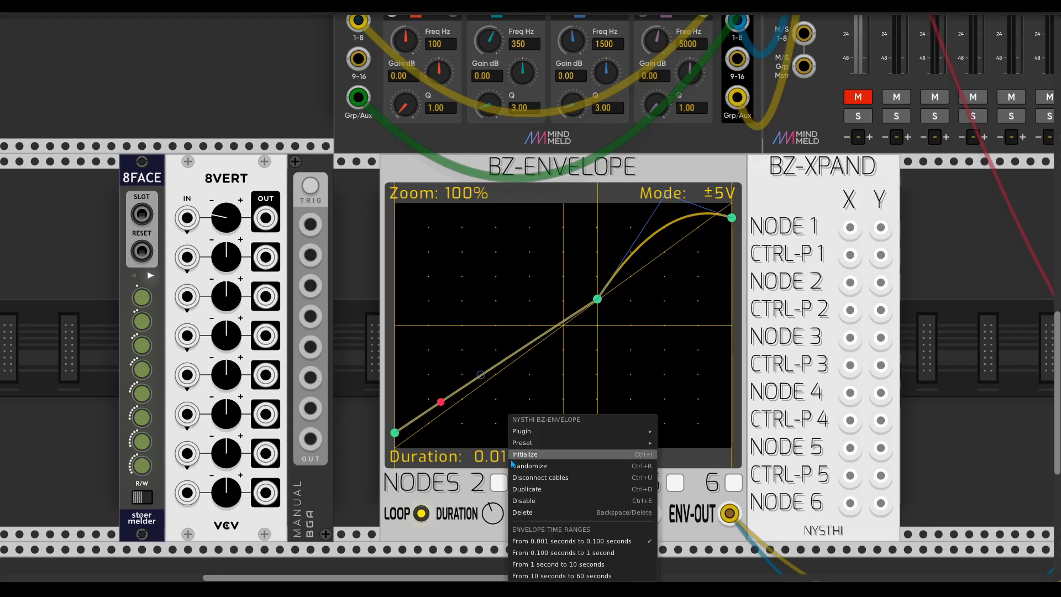
click(555, 548)
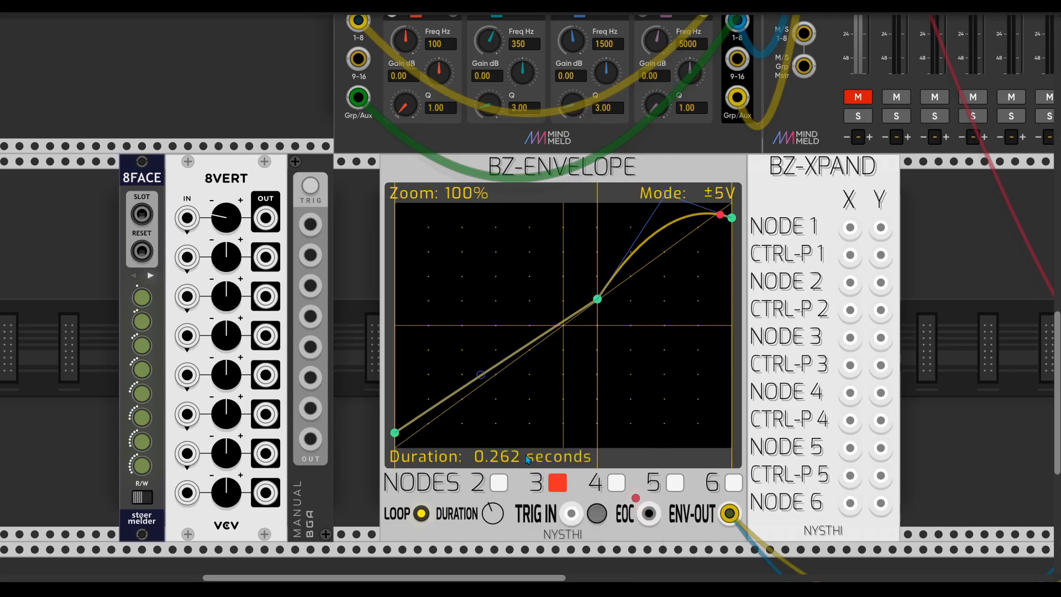
Step: Turn off the envelope's looping and set its time range to 1 to 10 seconds, with a duration of about 4.744 seconds
click(422, 514)
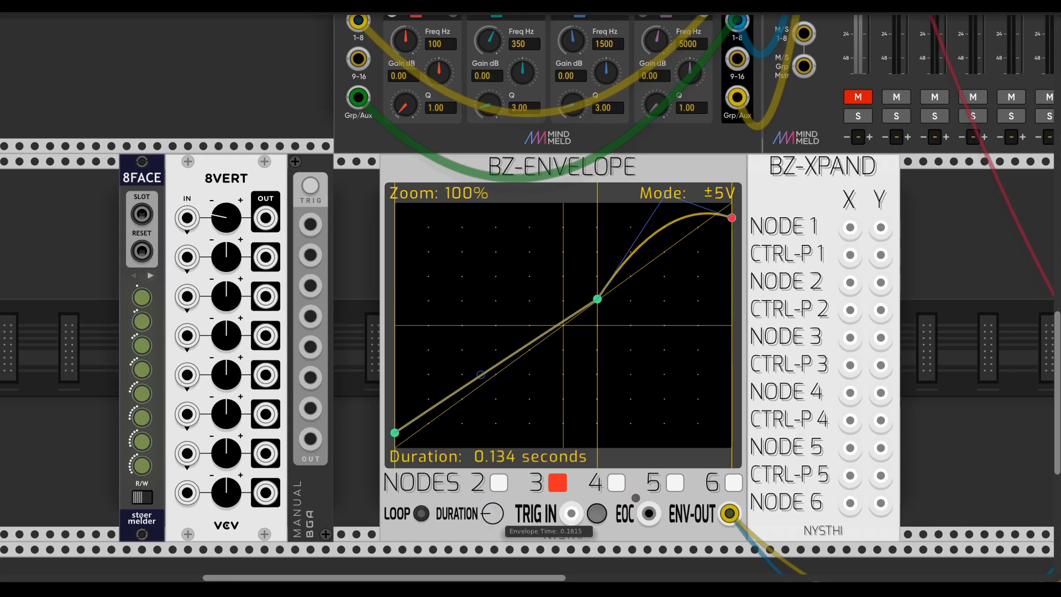
right_click(510, 459)
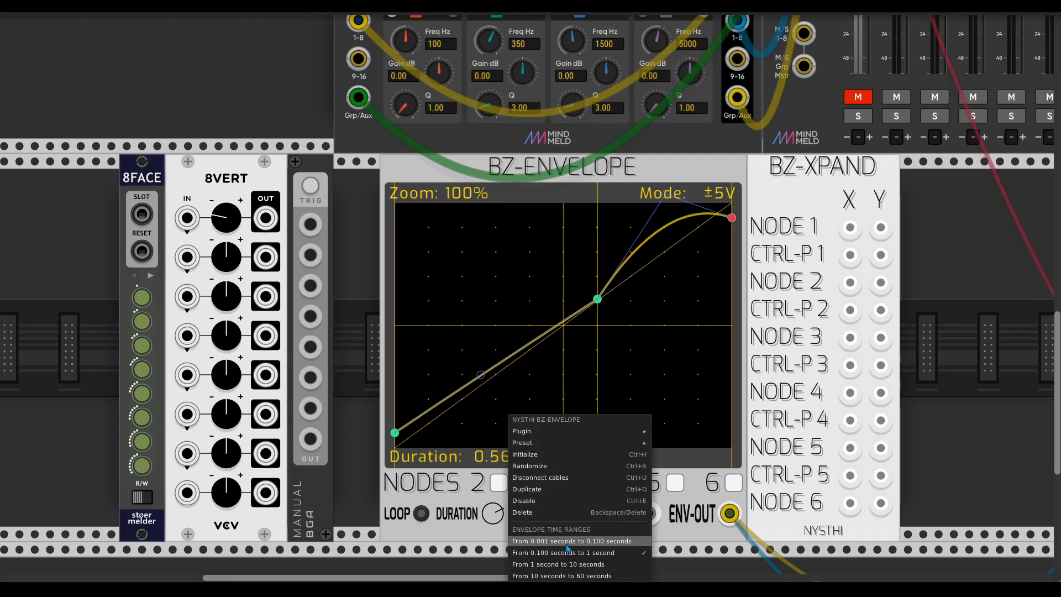
click(556, 564)
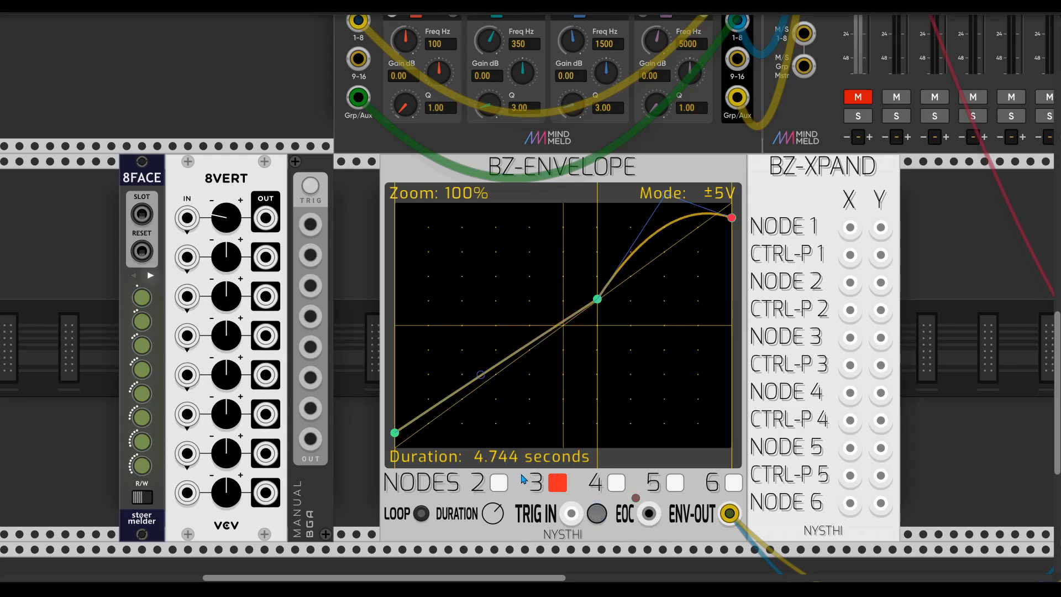
Step: Fire the BZ-ENVELOPE once with its manual trigger and watch the output on the Scope
click(653, 516)
scroll(674, 513, down, 1)
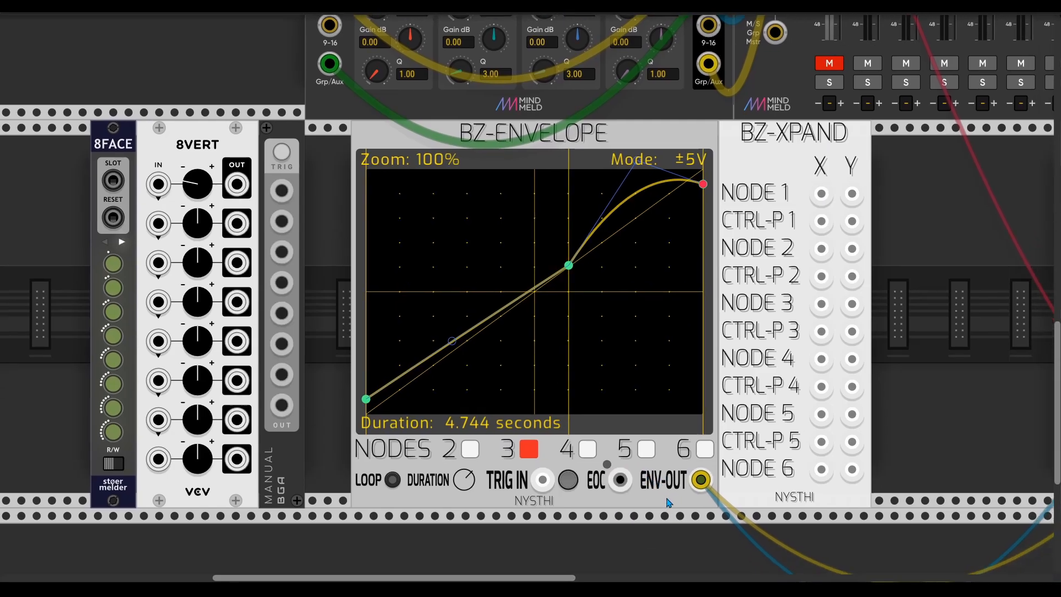
scroll(669, 502, right, 4)
scroll(669, 502, up, 1)
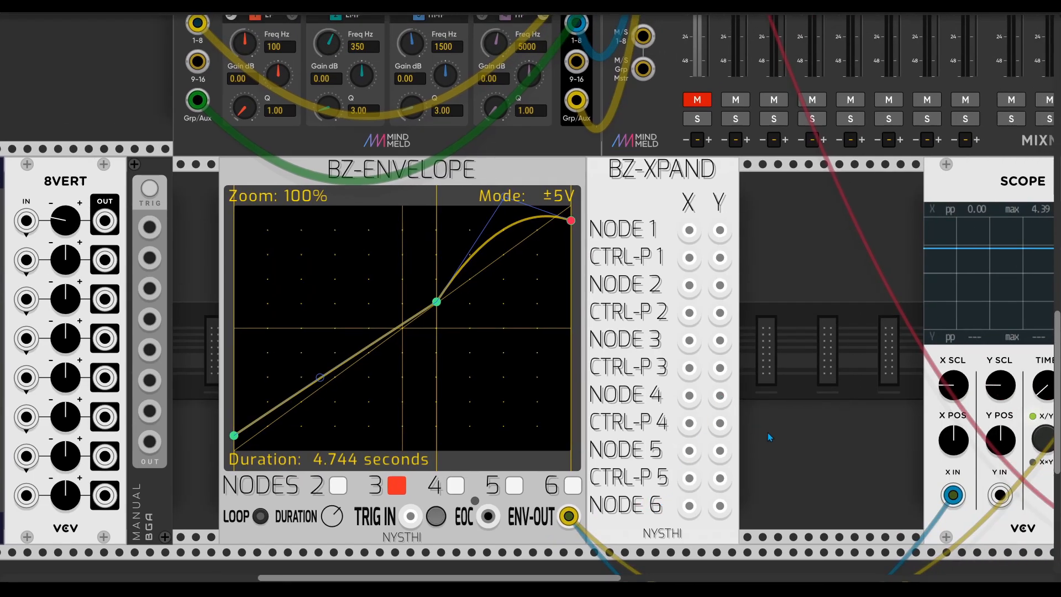
scroll(765, 426, down, 1)
scroll(765, 427, right, 3)
click(338, 471)
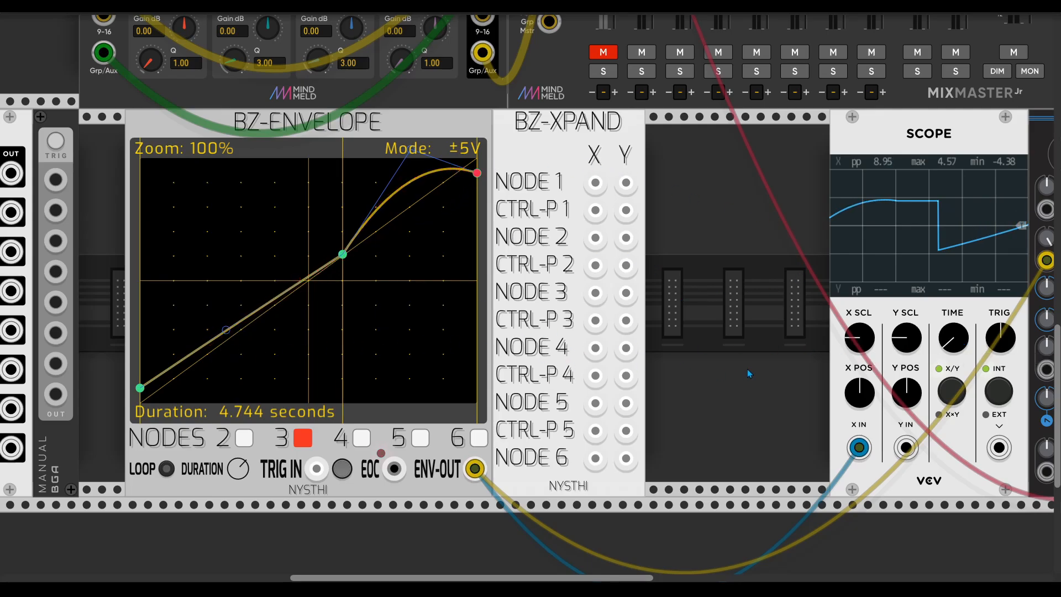
Step: Reshape the envelope by moving the middle node lower and earlier, nudging the end node up and bowing the first segment upwards
ctrl+scroll(408, 252, down, 4)
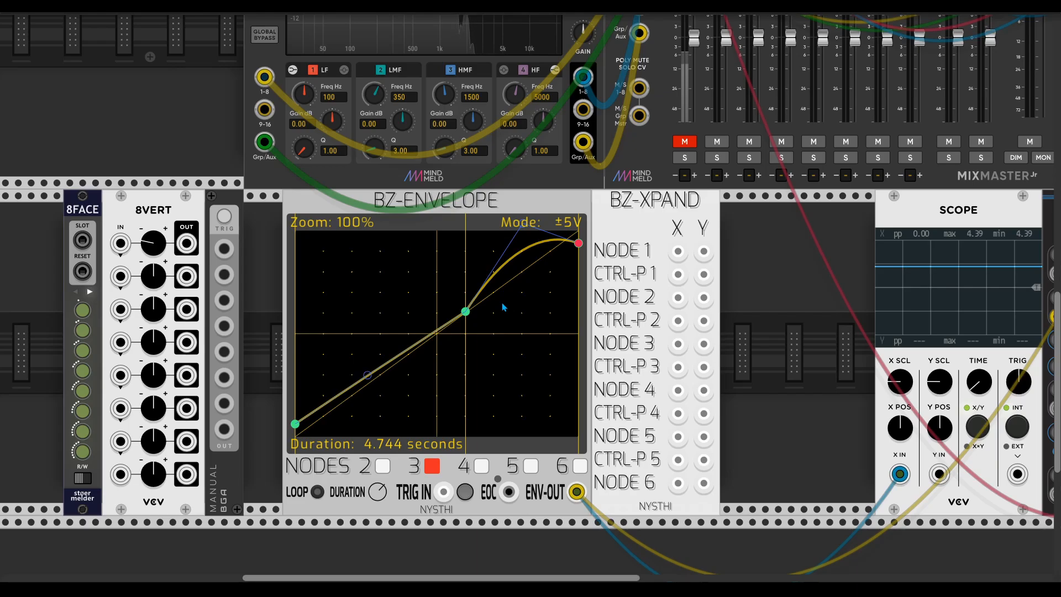
drag(467, 312, 426, 357)
drag(580, 247, 582, 243)
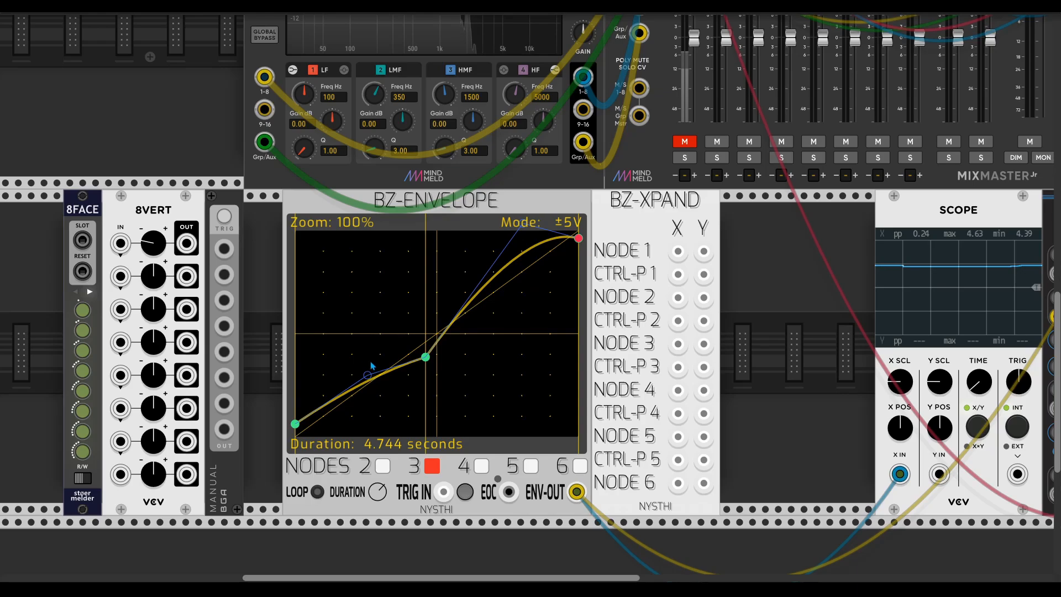
drag(372, 363, 371, 338)
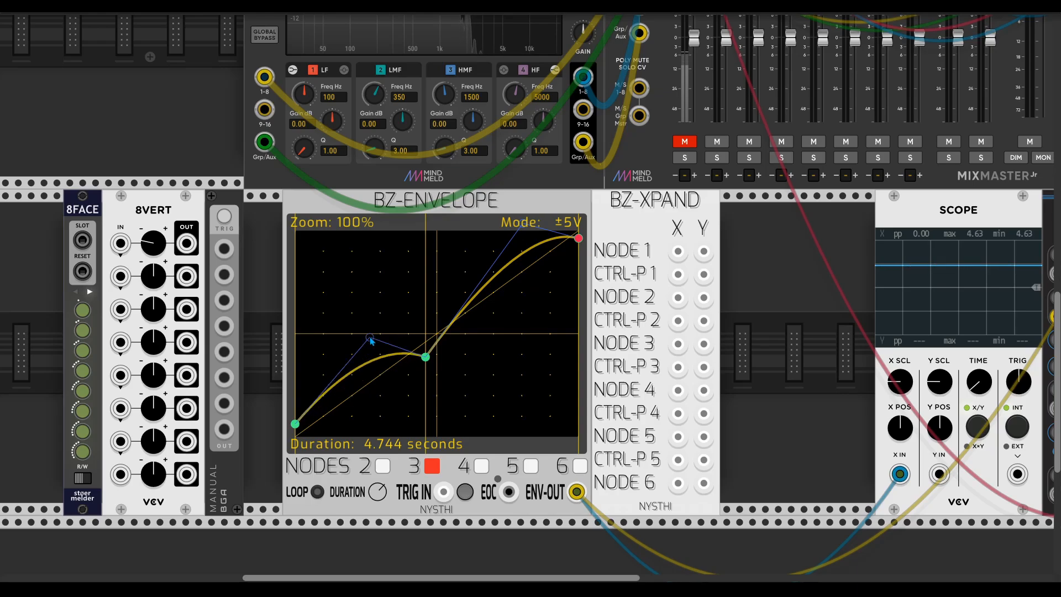
Step: Search the module library for "man" and add the Manual Gate module beside 8FACE
scroll(398, 390, left, 5)
right_click(130, 372)
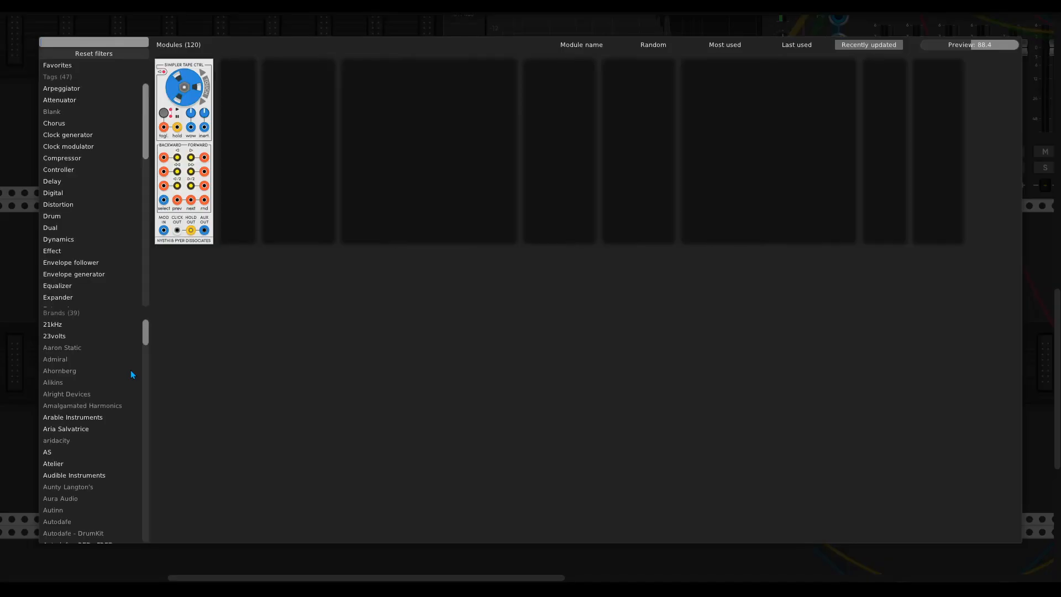
text(man)
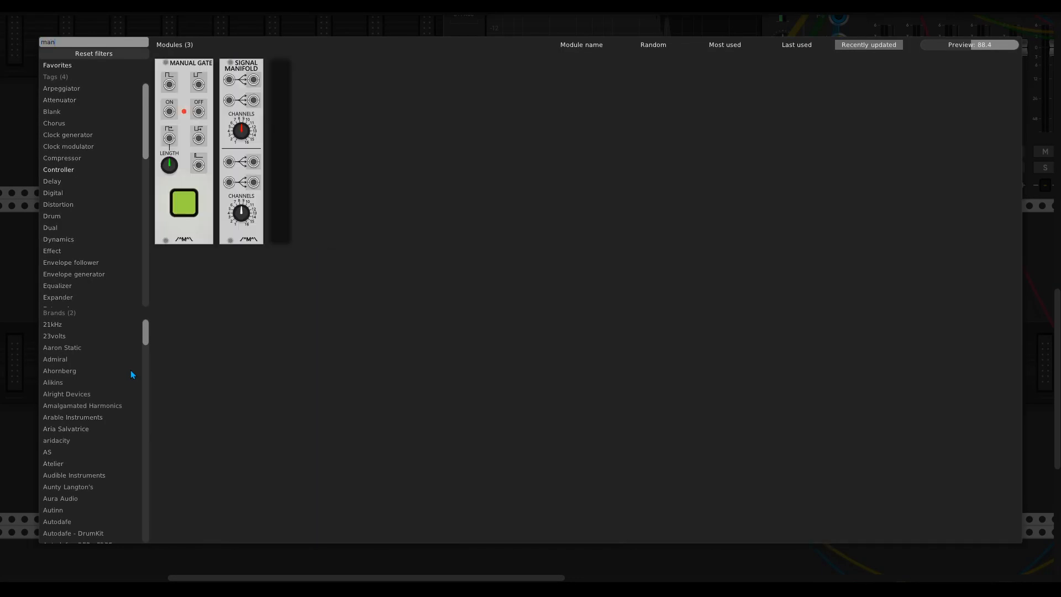
click(184, 151)
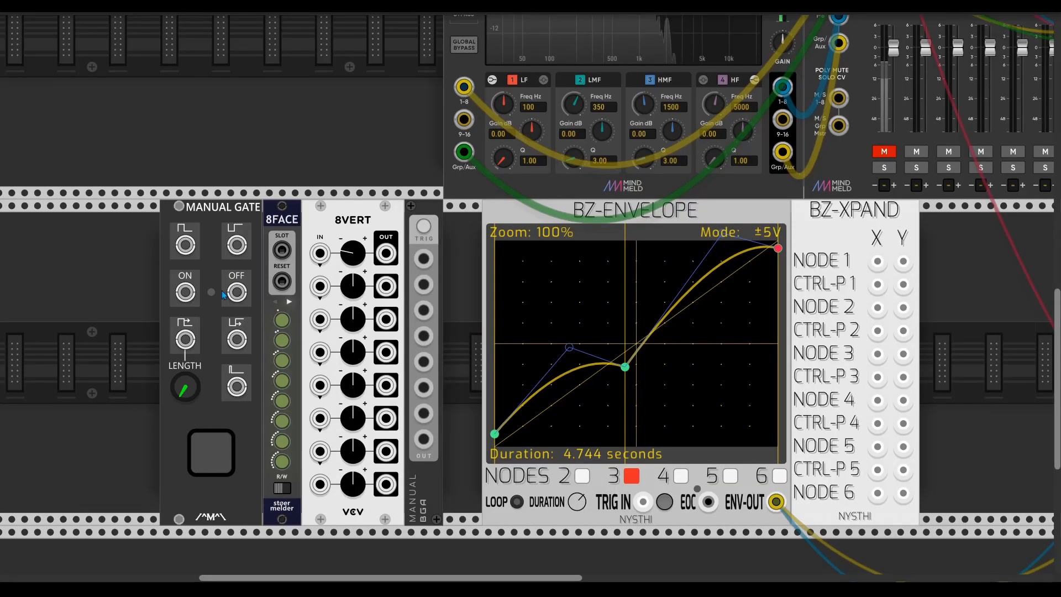
Step: Patch the Manual Gate's gate output to the envelope's TRIG IN and fire it, moving the cable to its trigger output for another firing
drag(644, 502, 186, 245)
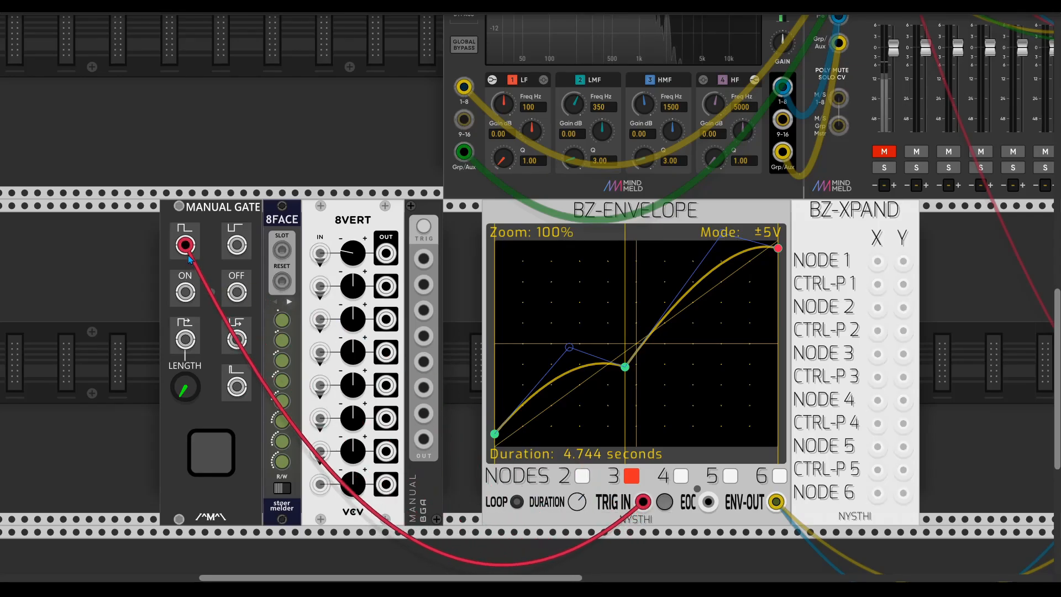
click(210, 452)
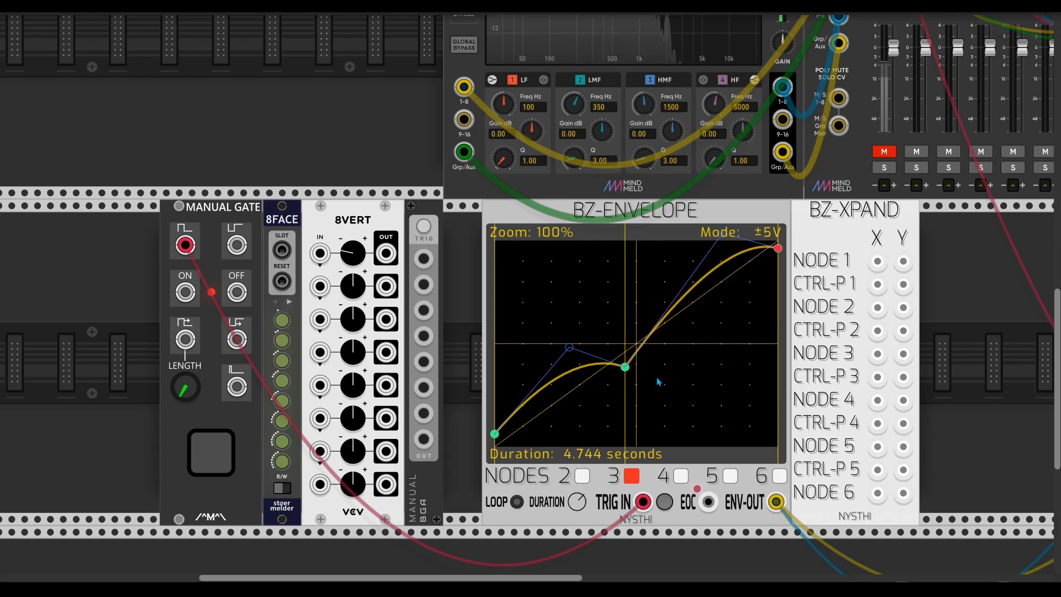
drag(186, 245, 237, 387)
click(216, 450)
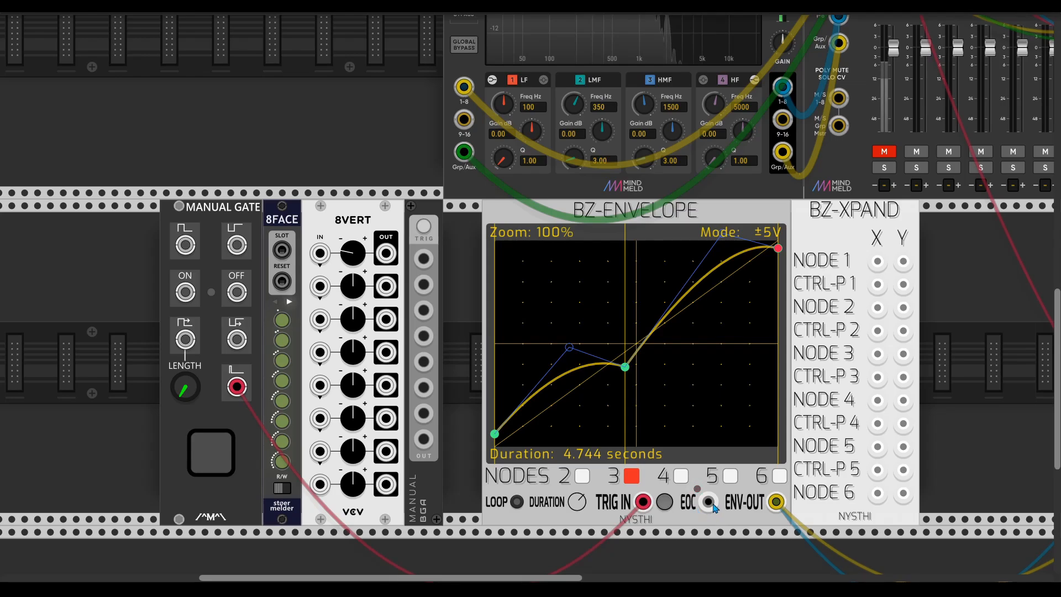
Step: Duplicate the BZ-ENVELOPE, align the copy directly below the original, and patch the original's EOC to the copy's TRIG IN
scroll(709, 504, down, 5)
scroll(709, 504, right, 3)
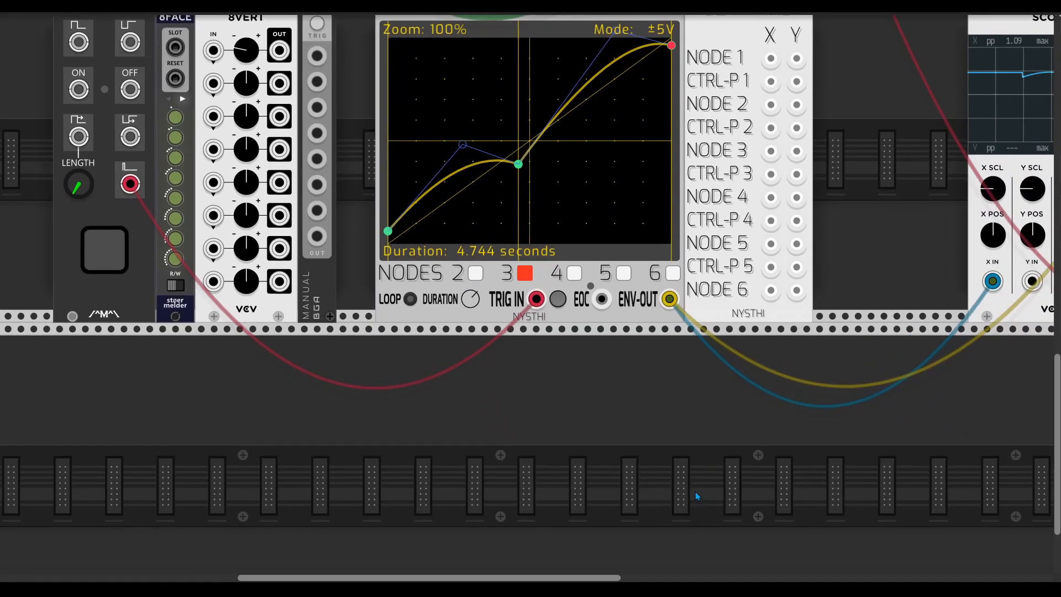
key(ctrl+d)
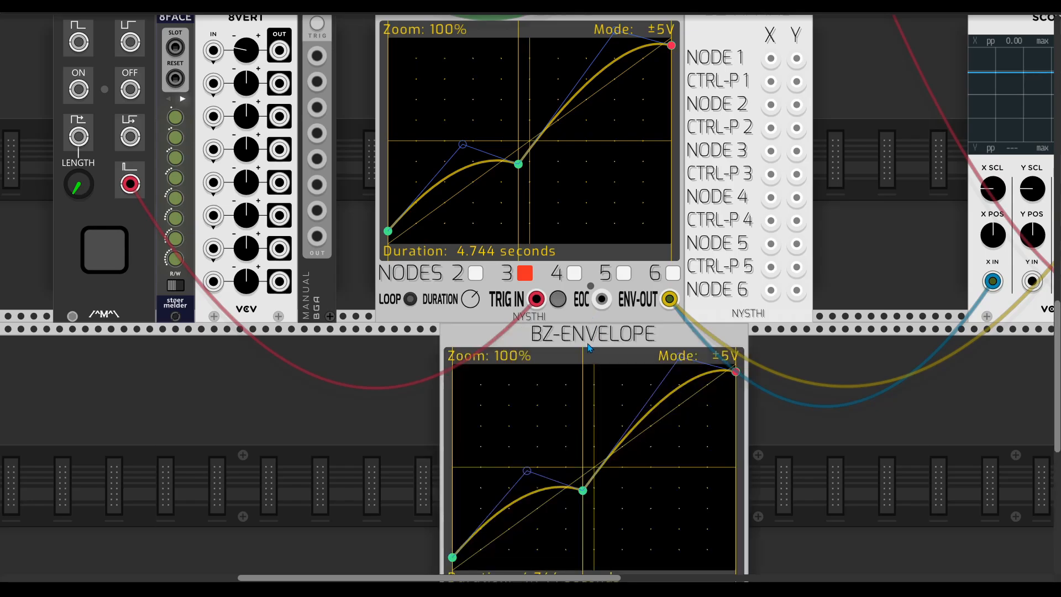
drag(591, 348, 534, 342)
scroll(781, 441, down, 2)
drag(536, 542, 603, 224)
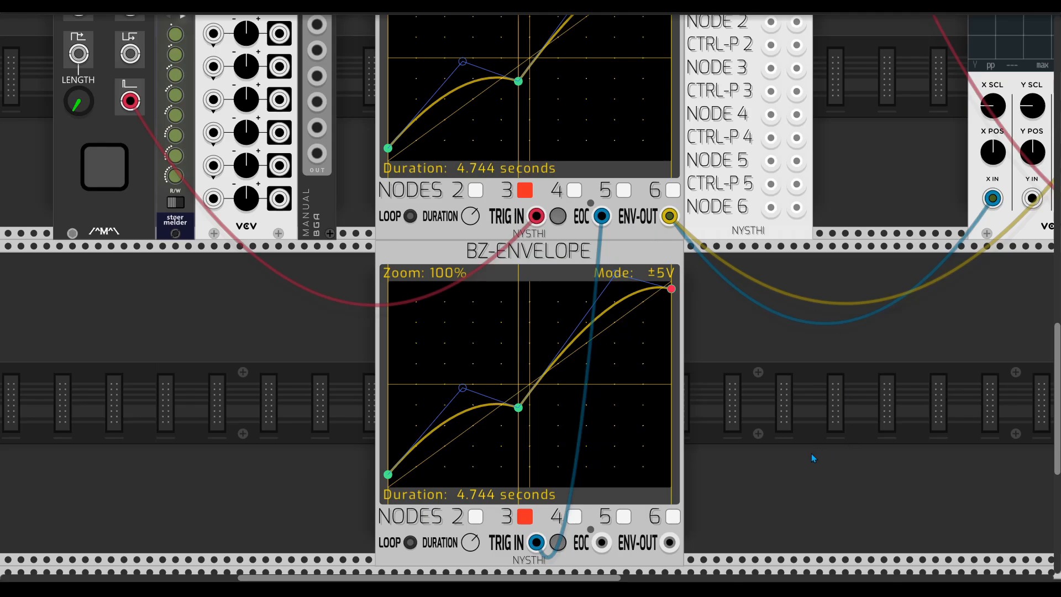
Step: Search the module library for "gat" and add the GATE TRIG MERGER beside the duplicated BZ-ENVELOPE
scroll(787, 439, up, 3)
scroll(787, 439, left, 3)
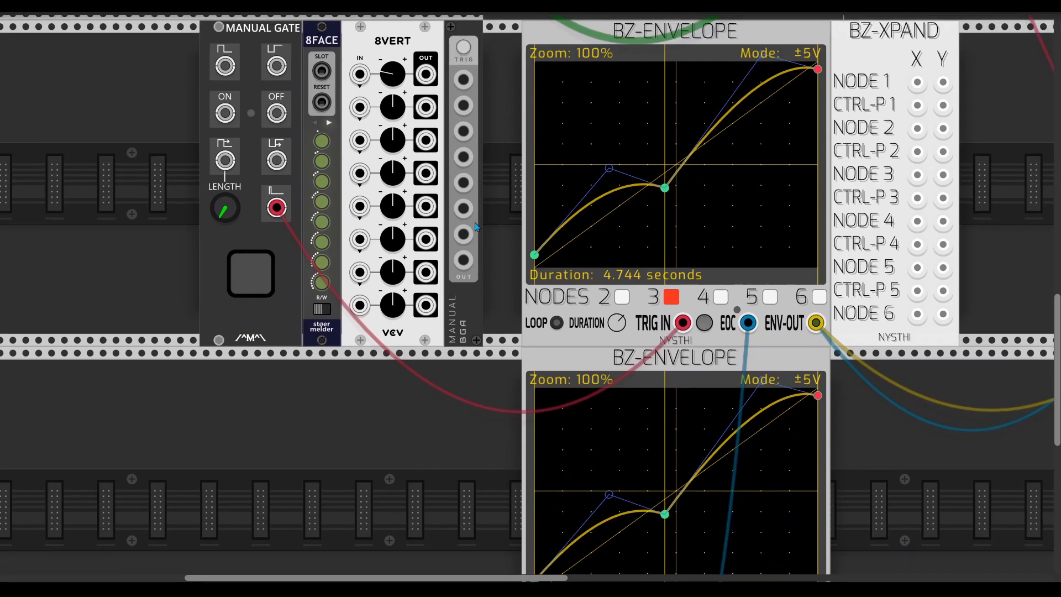
scroll(458, 430, down, 4)
scroll(459, 426, up, 2)
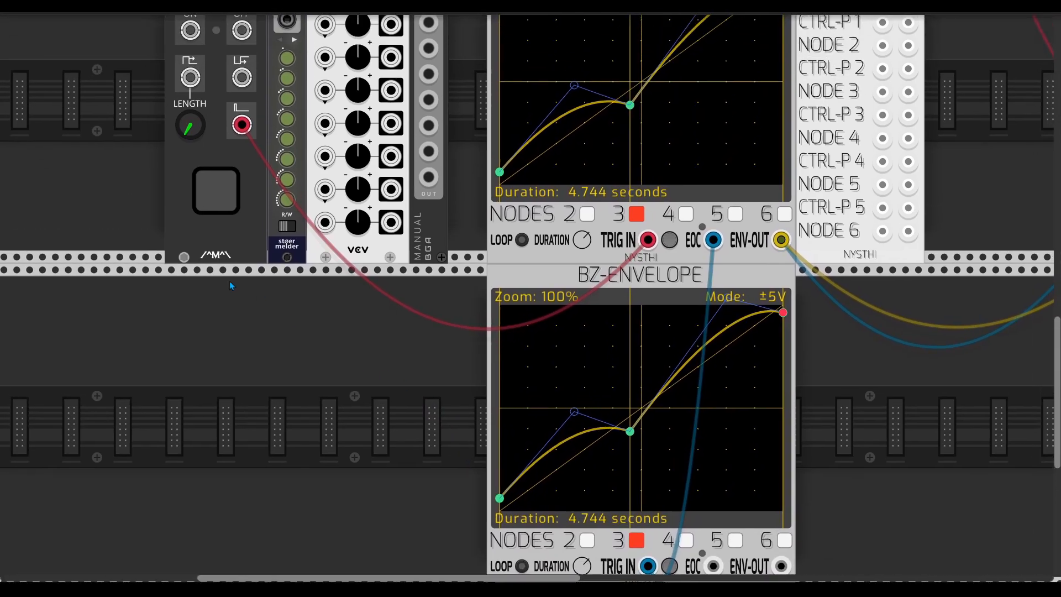
right_click(349, 396)
text(gat)
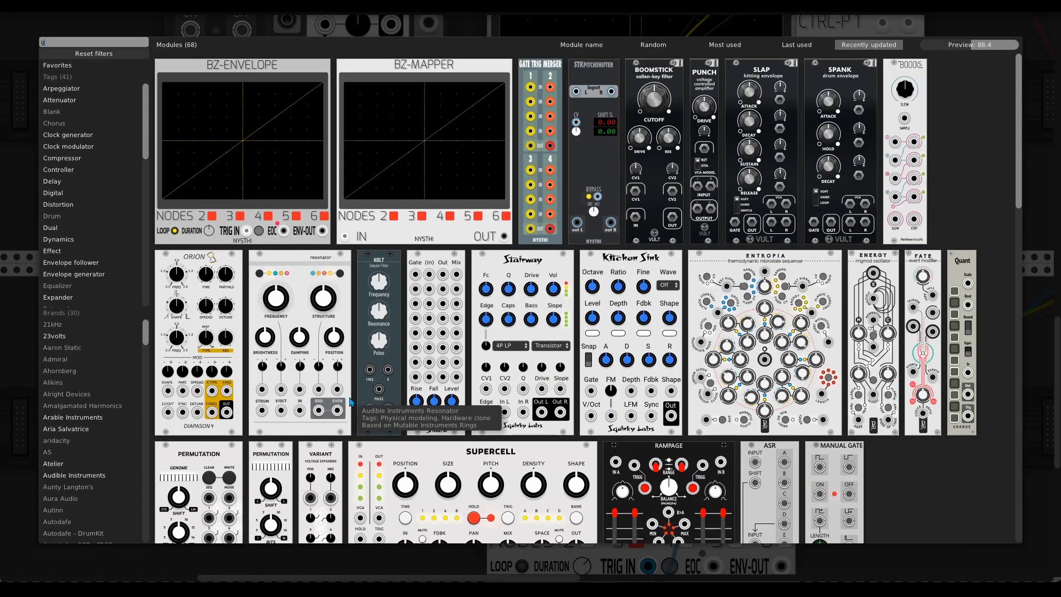
drag(156, 213, 418, 361)
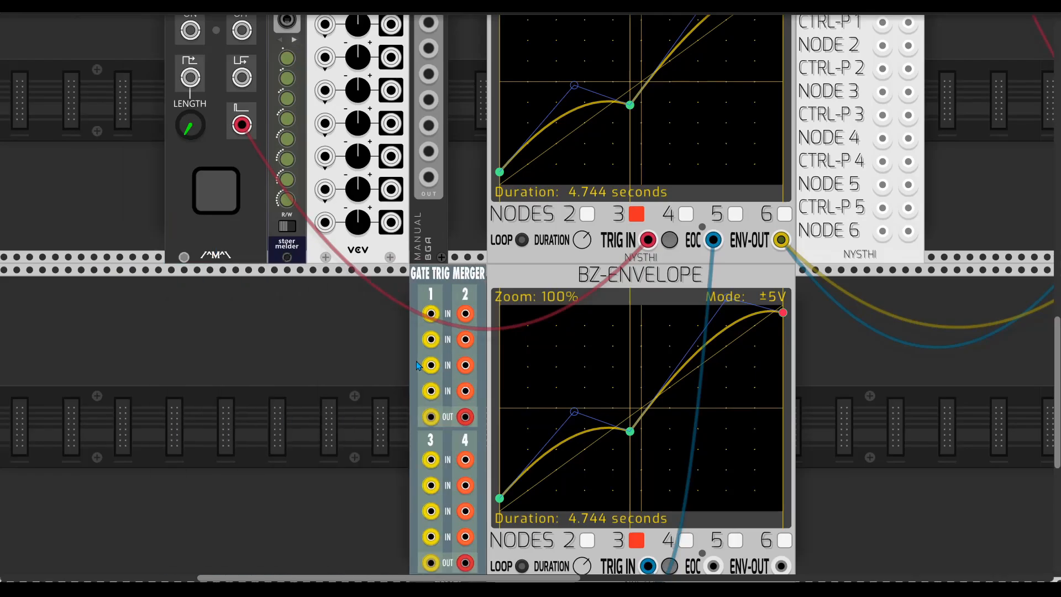
Step: Merge the copy's EOC and the Manual Gate trigger through merger section 1 and feed its output to the original envelope's TRIG IN
scroll(418, 384, down, 1)
drag(713, 539, 430, 286)
drag(648, 212, 430, 311)
drag(430, 389, 648, 212)
drag(870, 366, 830, 392)
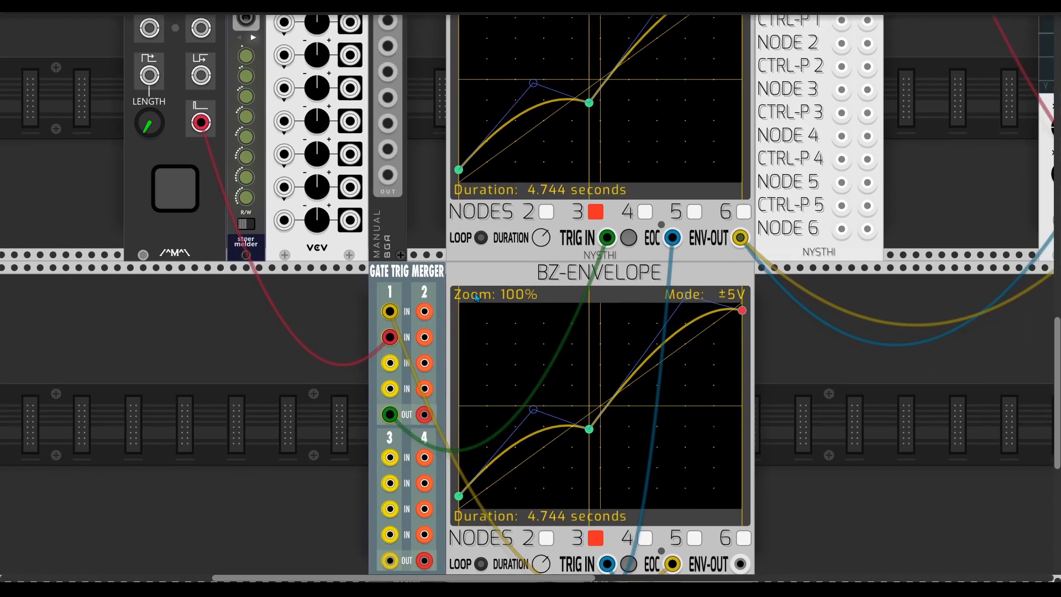
Step: Fire the Manual Gate and watch the two BZ-ENVELOPE modules trigger each other through their EOC outputs
click(178, 195)
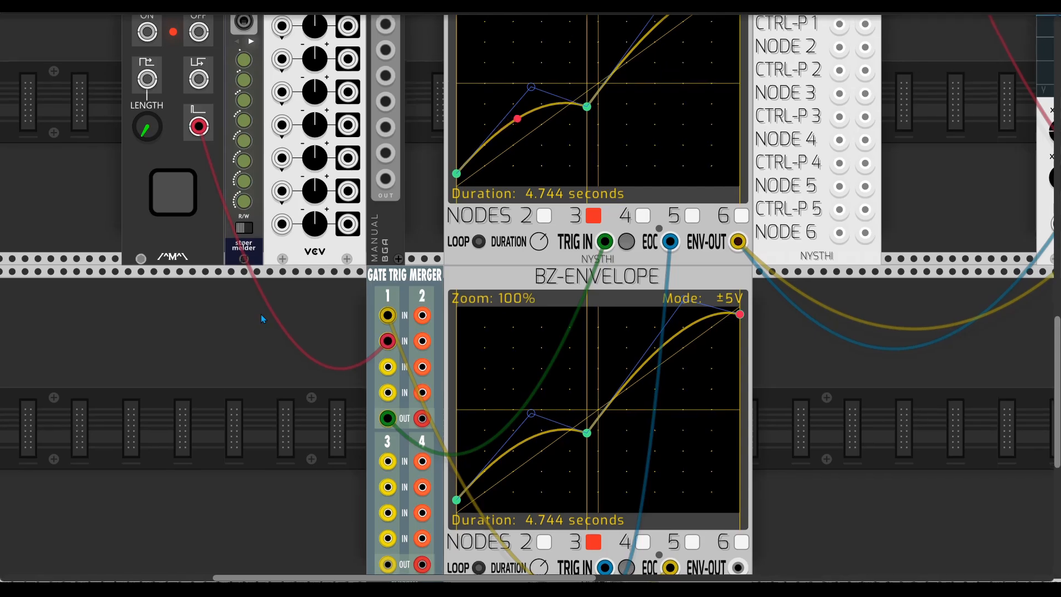
scroll(261, 314, up, 2)
scroll(824, 388, right, 2)
scroll(825, 389, up, 1)
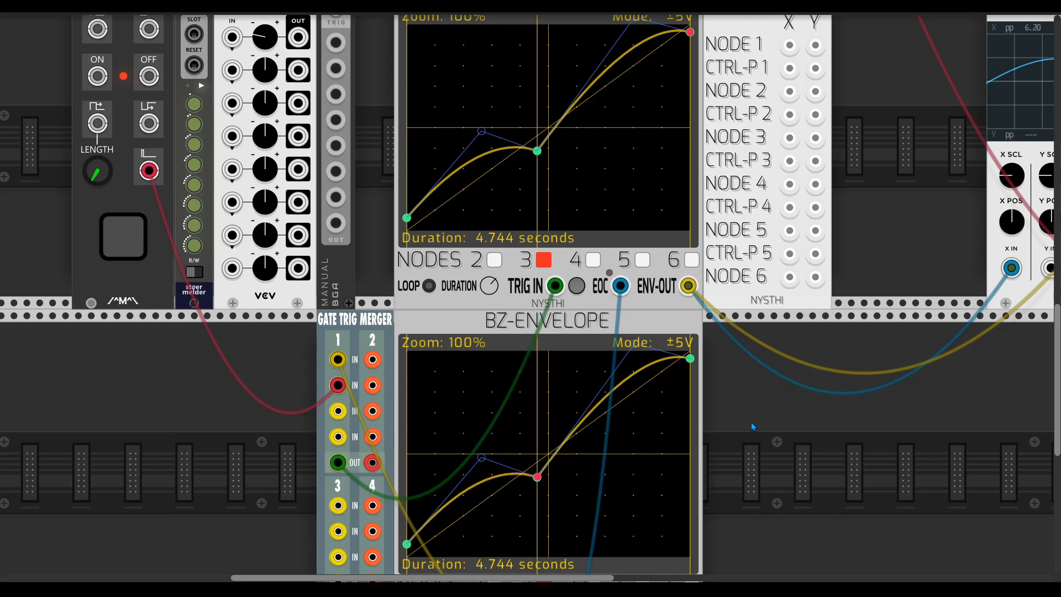
scroll(751, 417, left, 1)
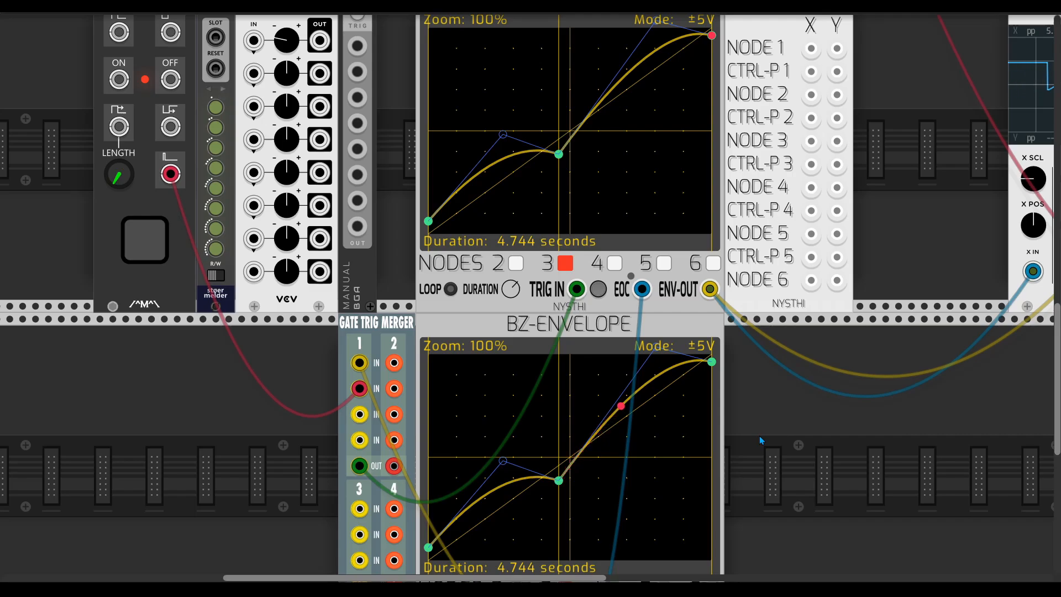
Step: Move the GATE TRIG MERGER away from the lower BZ-ENVELOPE to leave a gap between them
scroll(695, 385, down, 3)
scroll(695, 385, left, 2)
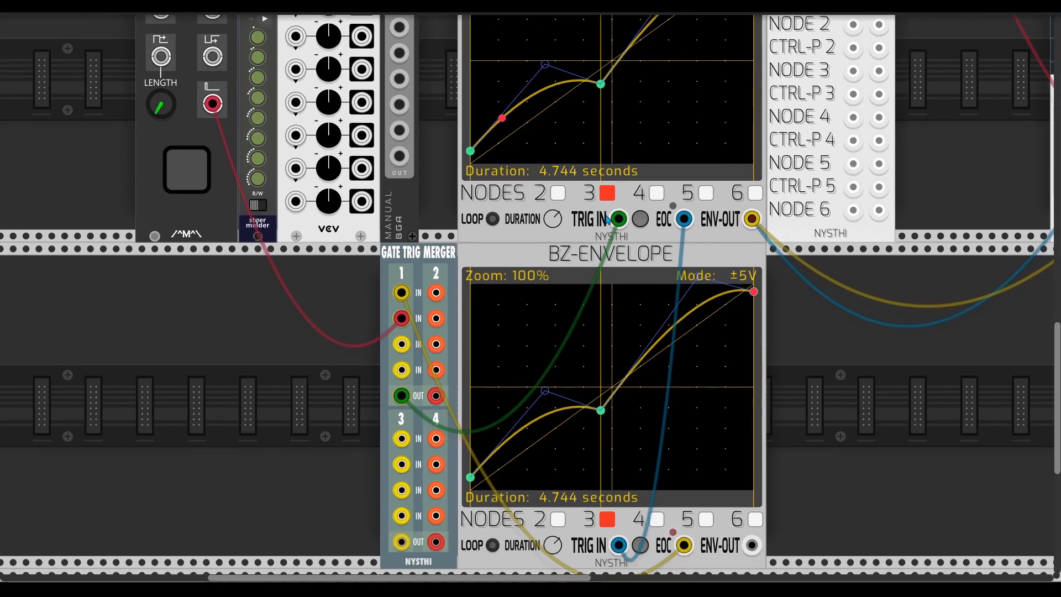
scroll(615, 275, left, 2)
scroll(615, 275, up, 1)
drag(457, 434, 405, 434)
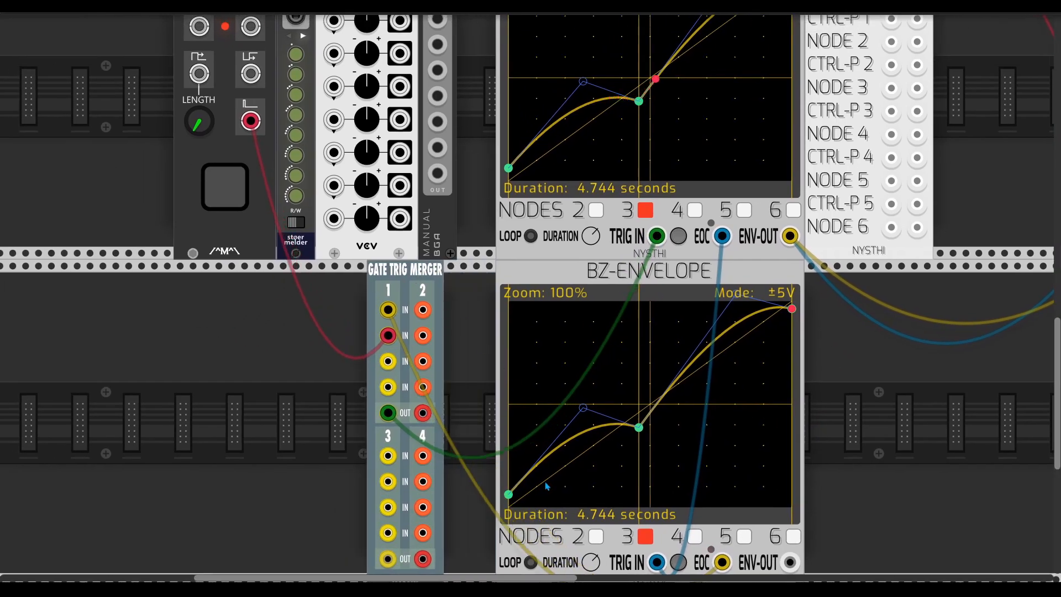
Step: Unplug the merger cable from the original BZ-ENVELOPE's TRIG IN and switch on its LOOP
scroll(699, 317, up, 3)
scroll(699, 316, right, 1)
drag(636, 308, 634, 323)
click(509, 308)
scroll(662, 319, up, 4)
scroll(661, 320, right, 2)
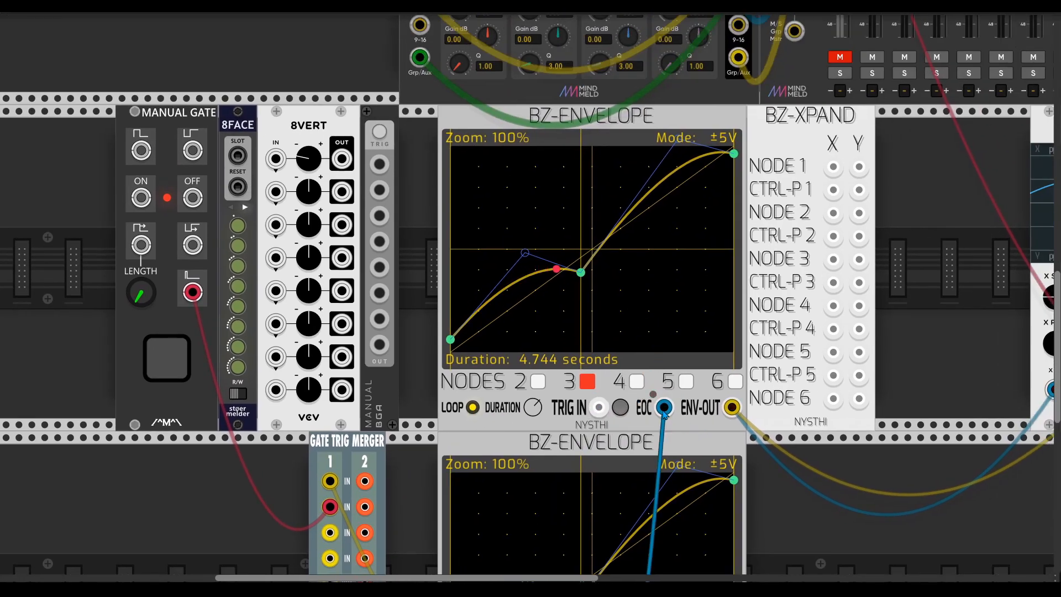
Step: Delete the duplicated BZ-ENVELOPE from the lower row
right_click(500, 442)
click(526, 512)
scroll(578, 438, up, 1)
scroll(579, 438, right, 1)
scroll(579, 439, up, 1)
scroll(579, 439, right, 1)
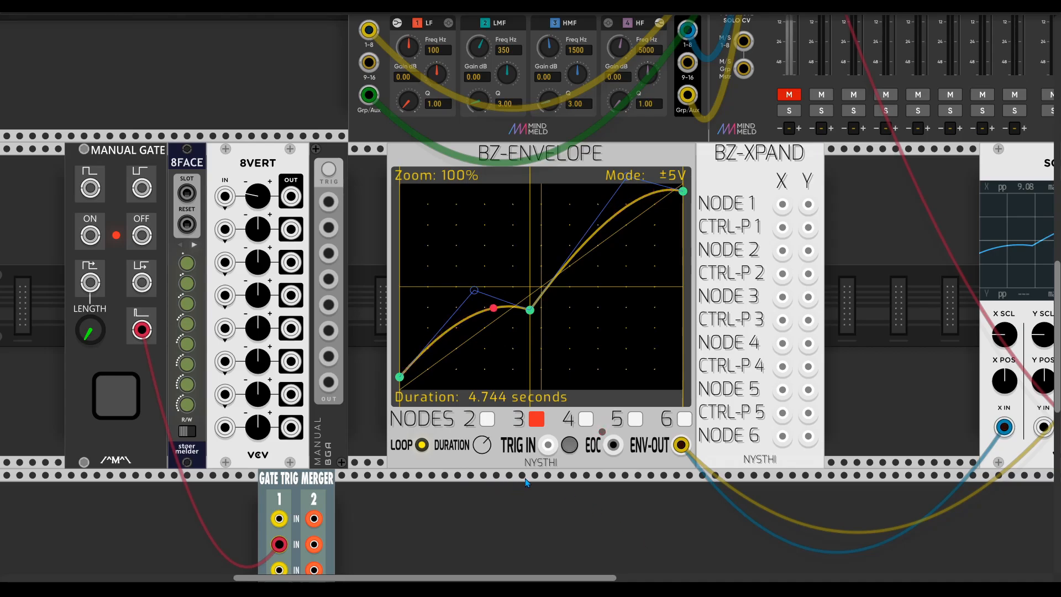
Step: Place the Bogaudio MANUAL module directly beside BZ-ENVELOPE and inspect its Trigger on load option
drag(332, 419, 371, 415)
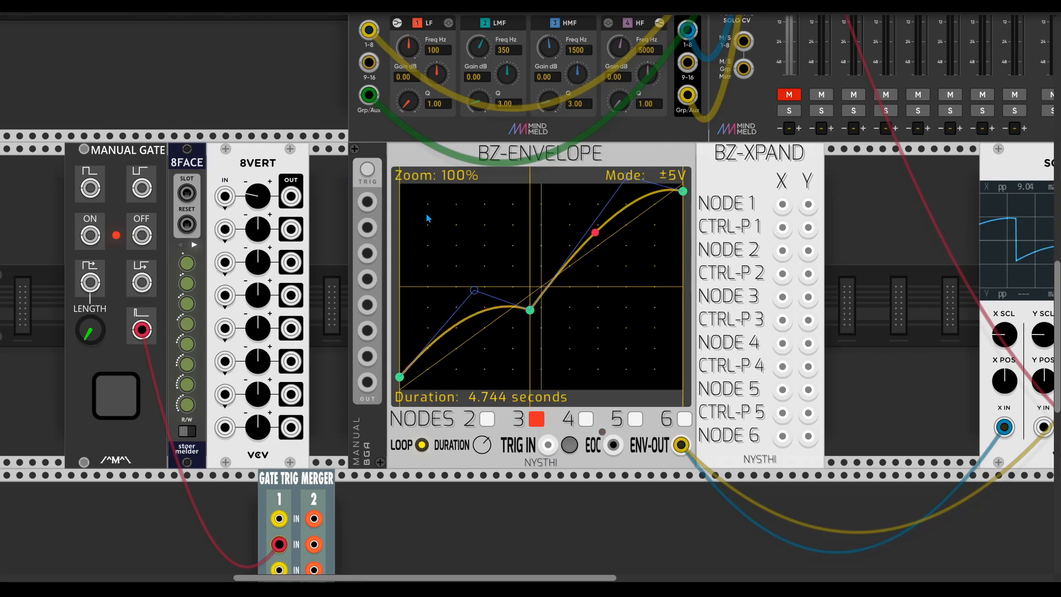
right_click(366, 155)
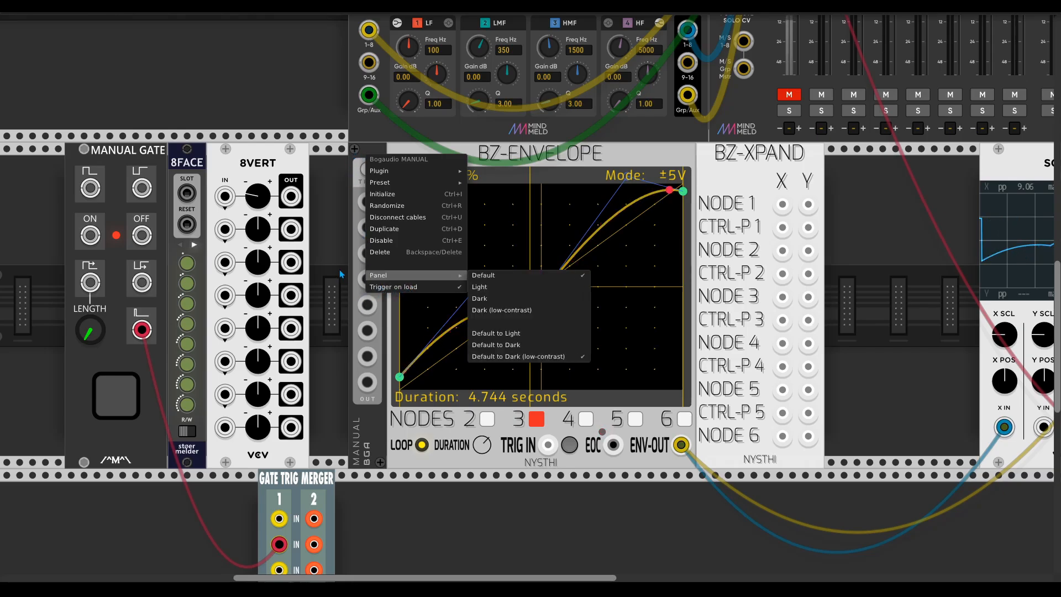
click(354, 213)
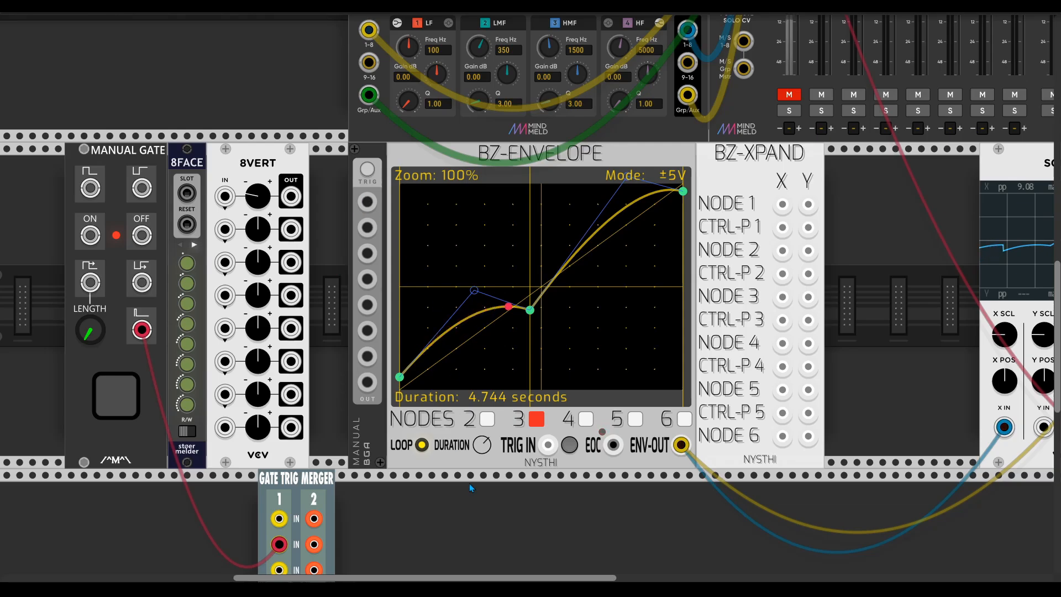
Step: Remove the Manual Gate cable from the merger and patch Bogaudio MANUAL's first output to BZ-ENVELOPE's TRIG IN
scroll(469, 483, down, 3)
scroll(470, 483, left, 1)
drag(315, 452, 338, 416)
drag(403, 110, 584, 352)
scroll(481, 412, up, 2)
scroll(481, 412, right, 1)
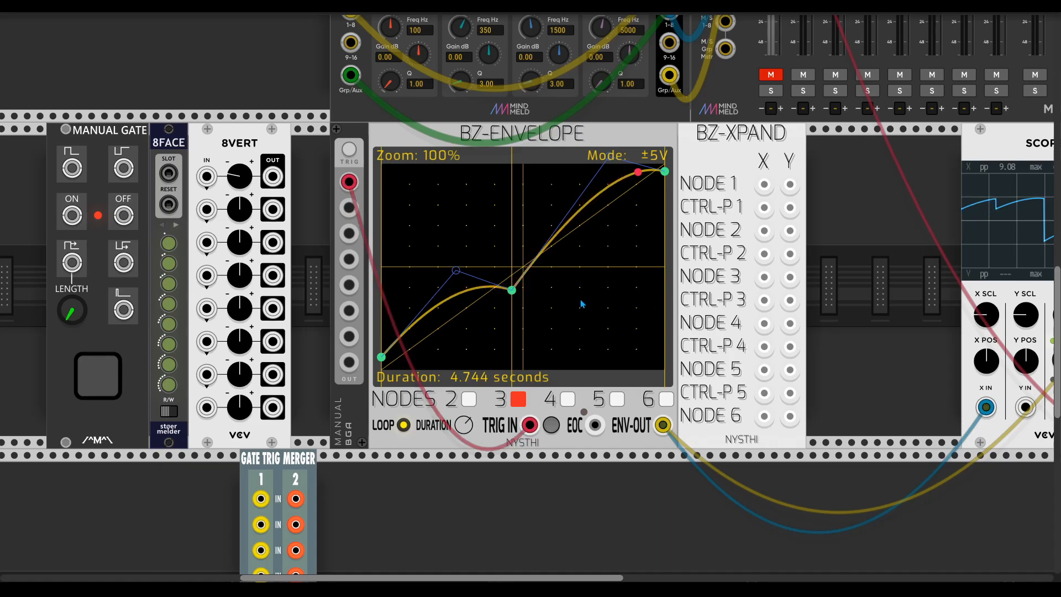
Step: Rearrange the row with Bogaudio MANUAL in front of Manual Gate and 8FACE on the other side of 8VERT, nearer BZ-ENVELOPE
scroll(590, 313, right, 1)
scroll(589, 314, up, 1)
scroll(591, 318, down, 1)
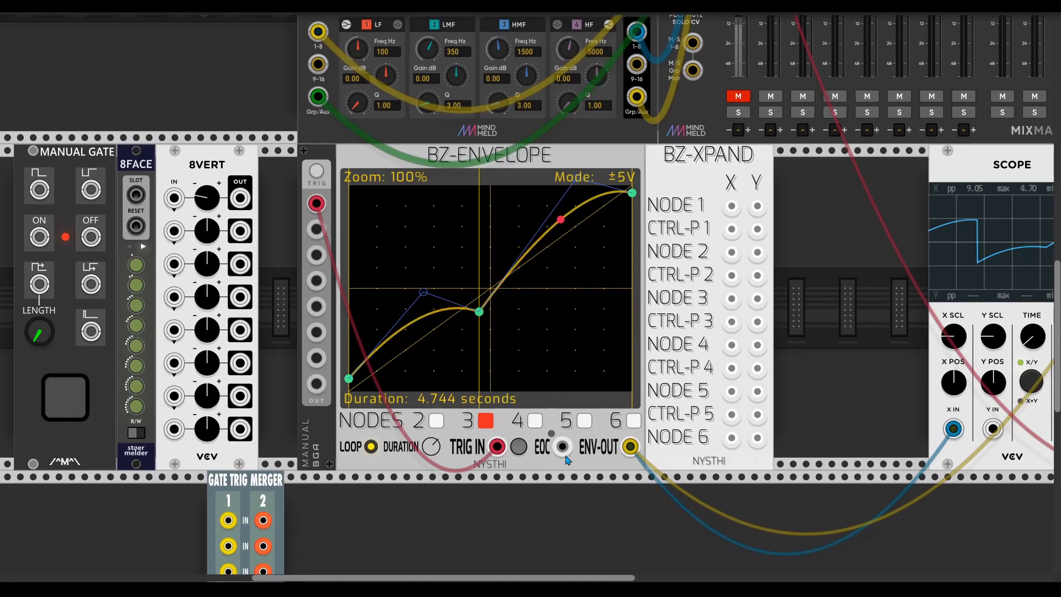
scroll(456, 273, left, 3)
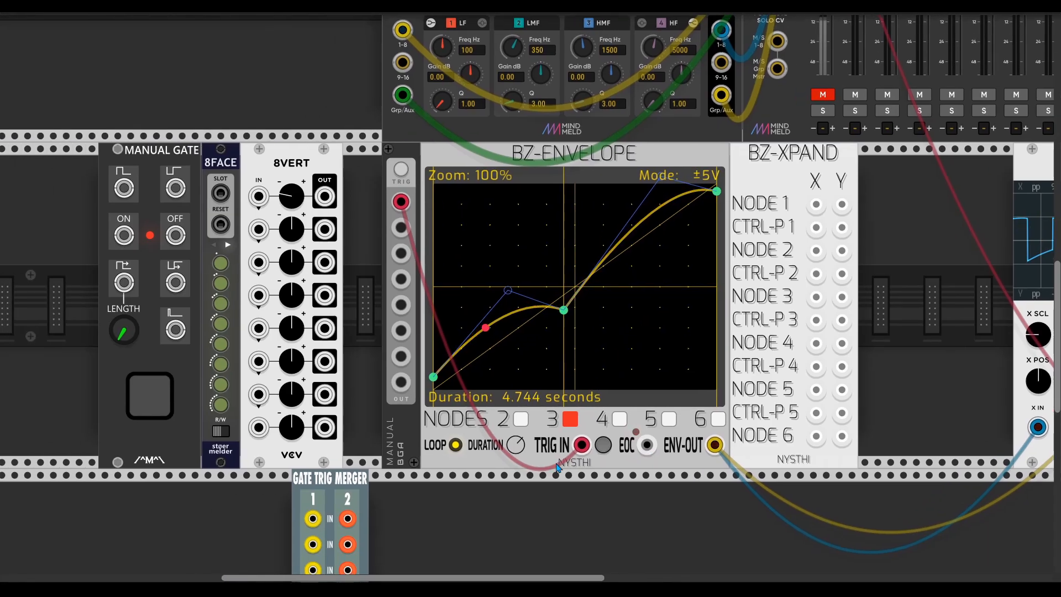
drag(393, 154, 121, 182)
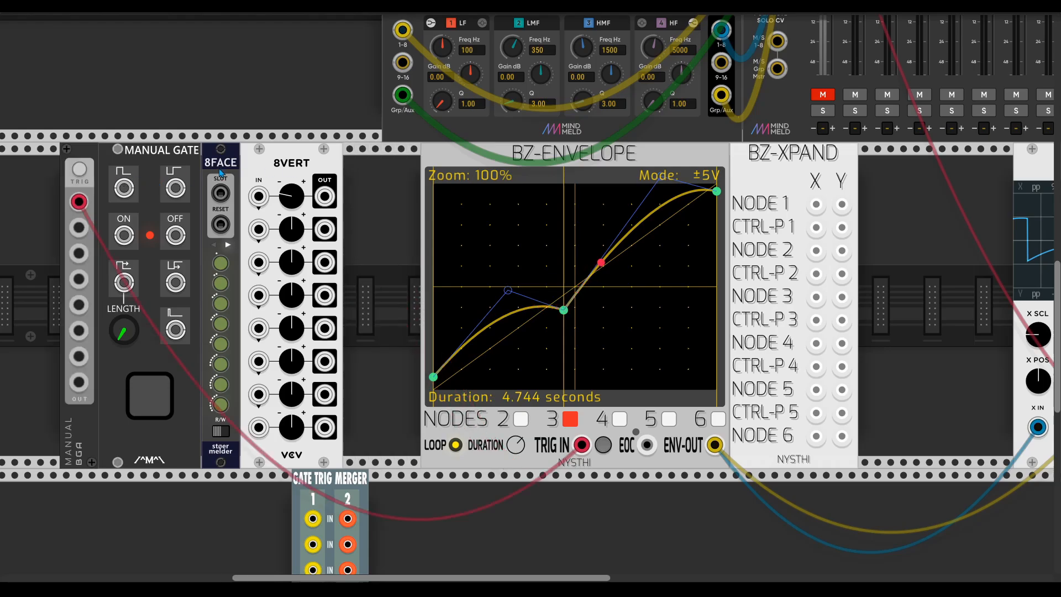
drag(220, 173, 318, 166)
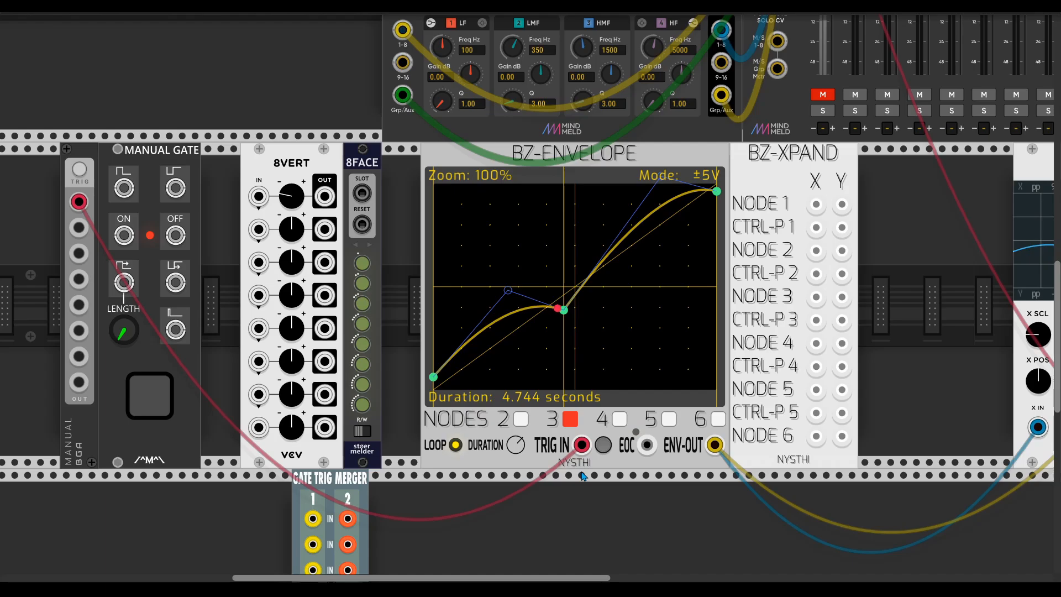
Step: Reset 8VERT's channel 1 gain to 0% and patch its output to the NODE 1 Y and NODE 3 Y inputs of BZ-XPAND
double_click(295, 205)
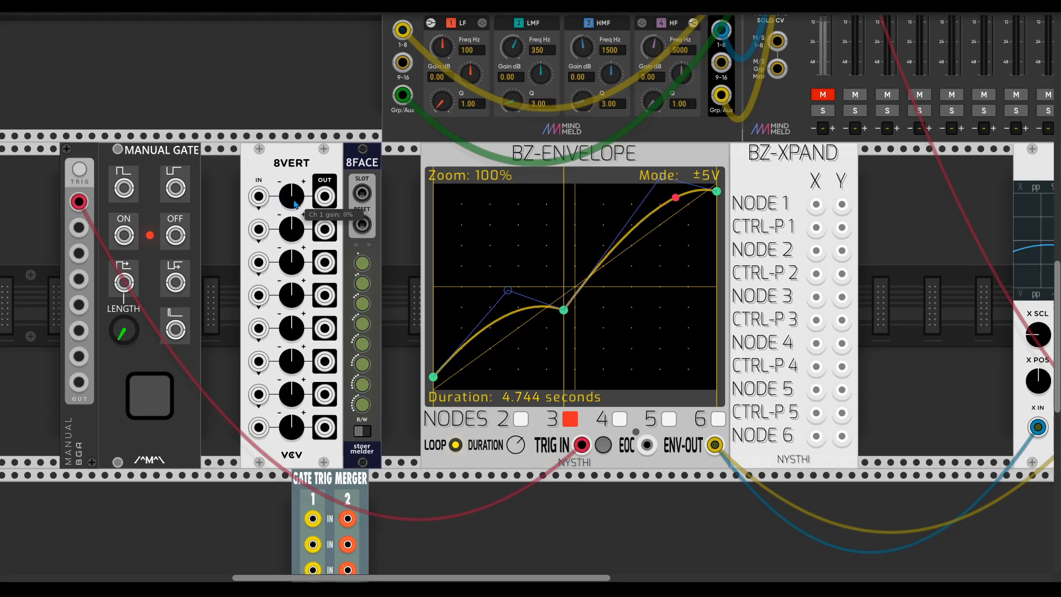
scroll(701, 188, right, 3)
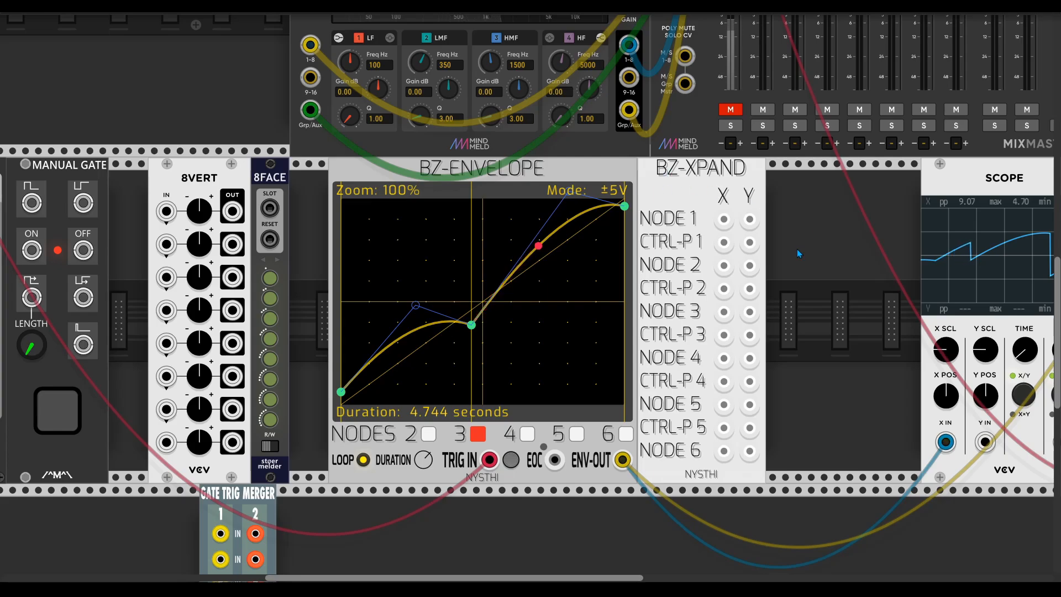
scroll(778, 242, right, 2)
scroll(778, 242, down, 1)
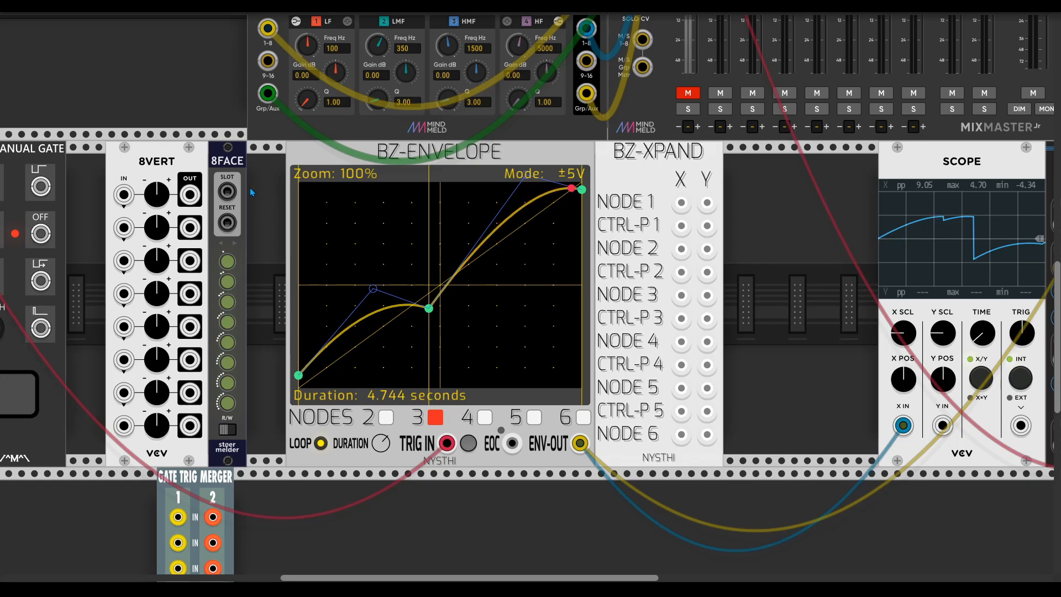
drag(190, 195, 706, 203)
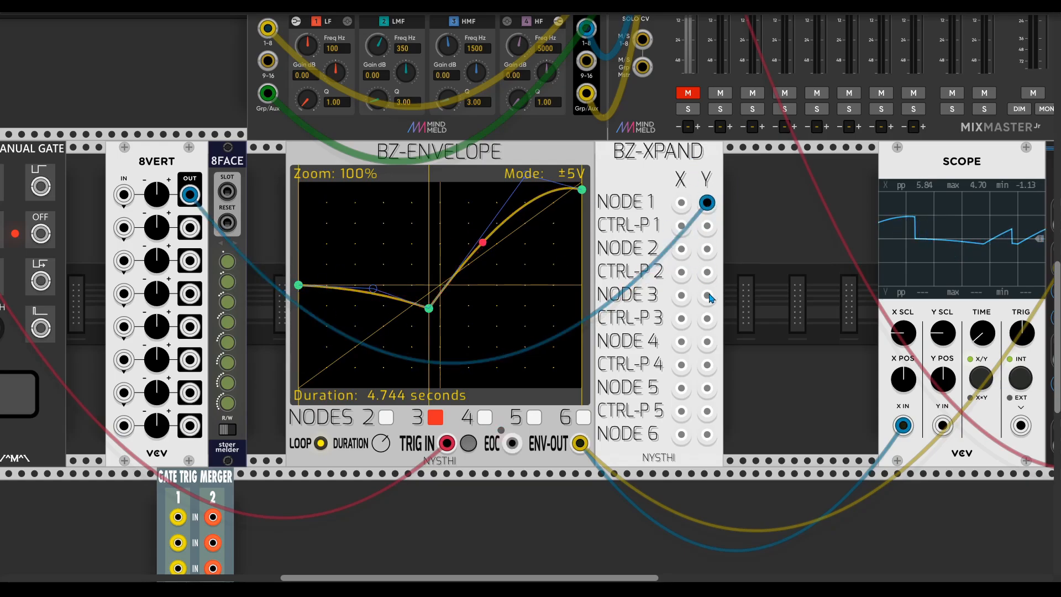
drag(706, 295, 189, 194)
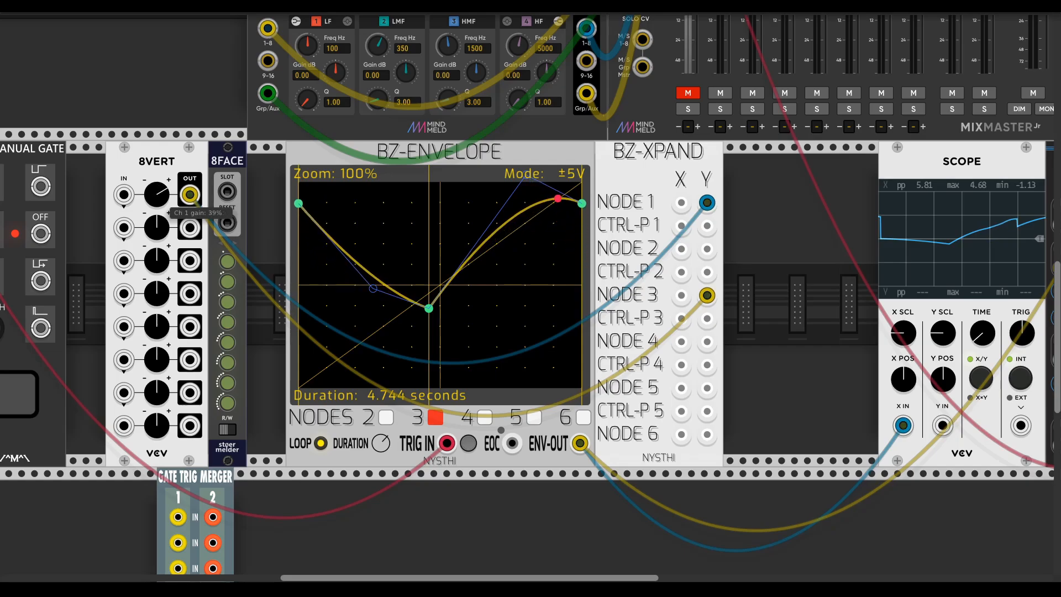
Step: Place the Scope beside BZ-XPAND and flatten the envelope using 8VERT's channel 1 gain and a lower control point on the second segment
mouse_move(157, 194)
mouse_down()
mouse_move(157, 183)
mouse_move(157, 214)
mouse_up()
drag(923, 177, 768, 176)
drag(146, 209, 155, 206)
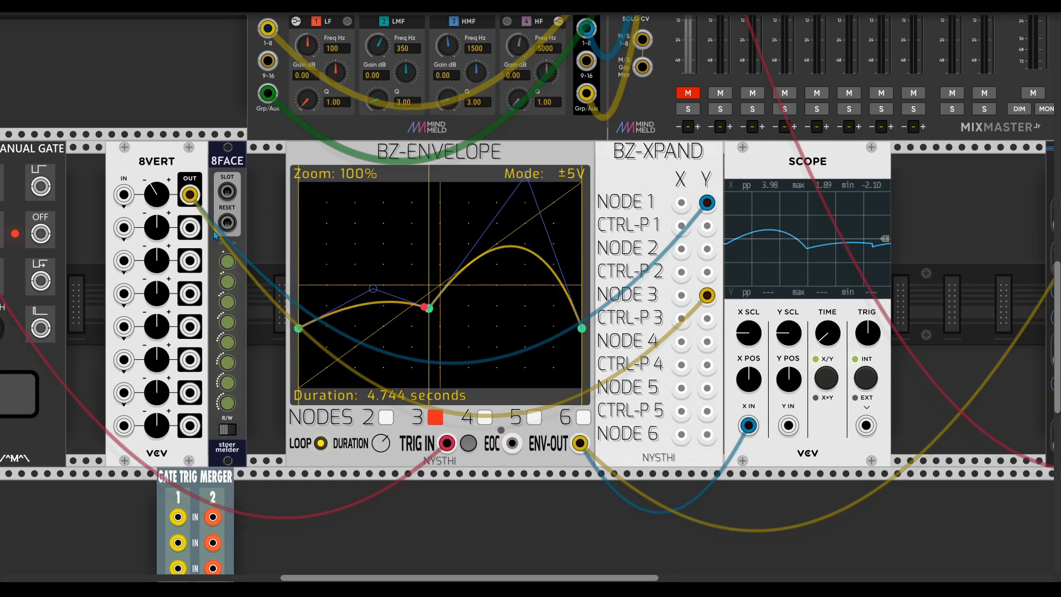
drag(526, 178, 515, 306)
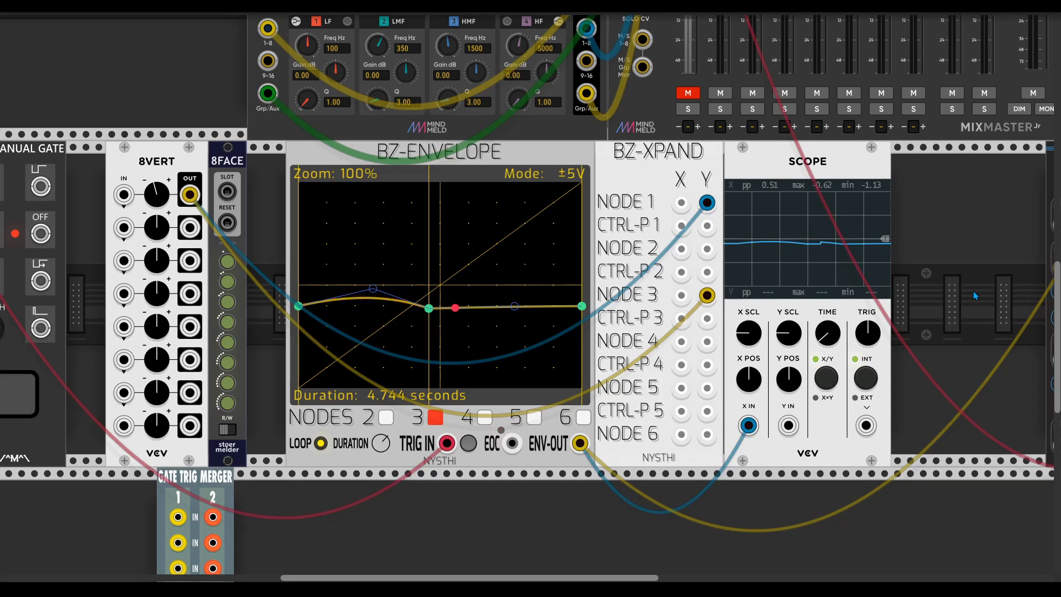
Step: Place 8FACE directly against BZ-ENVELOPE and switch it to write mode
scroll(327, 267, left, 2)
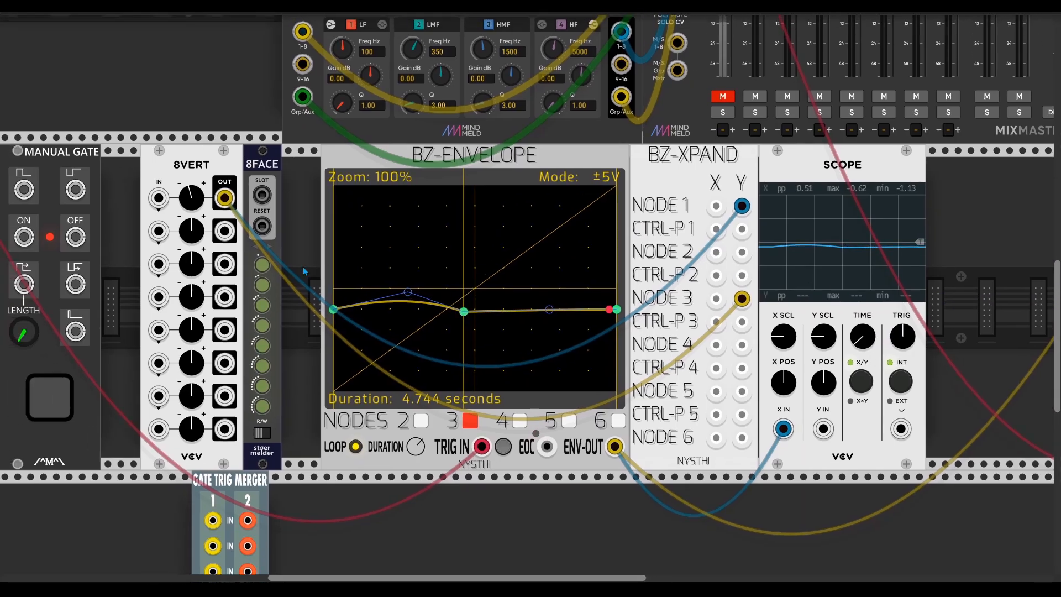
scroll(288, 270, left, 2)
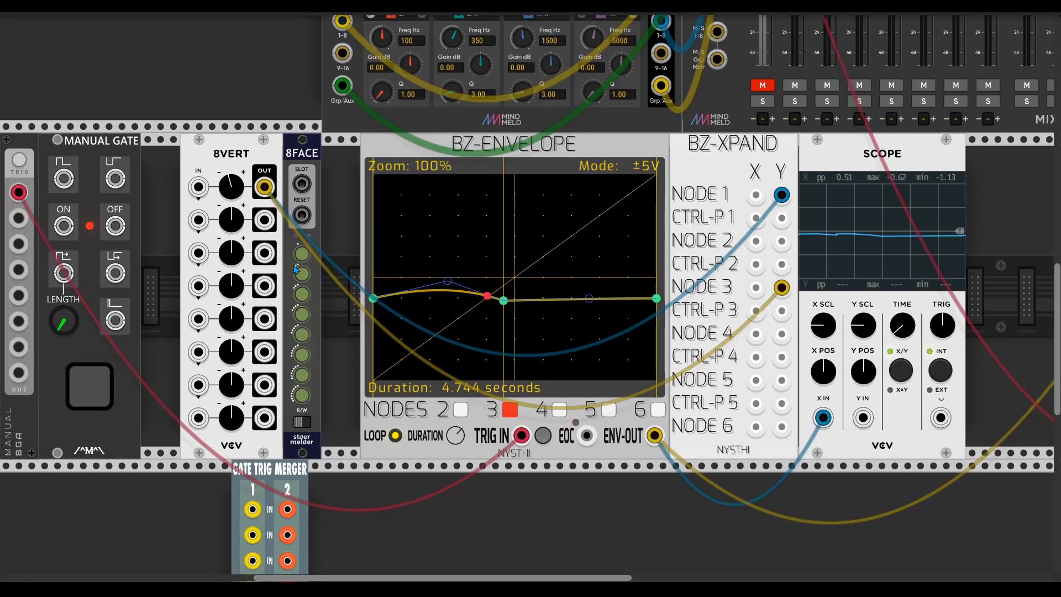
mouse_move(319, 161)
mouse_down()
mouse_move(335, 160)
mouse_move(325, 166)
mouse_up()
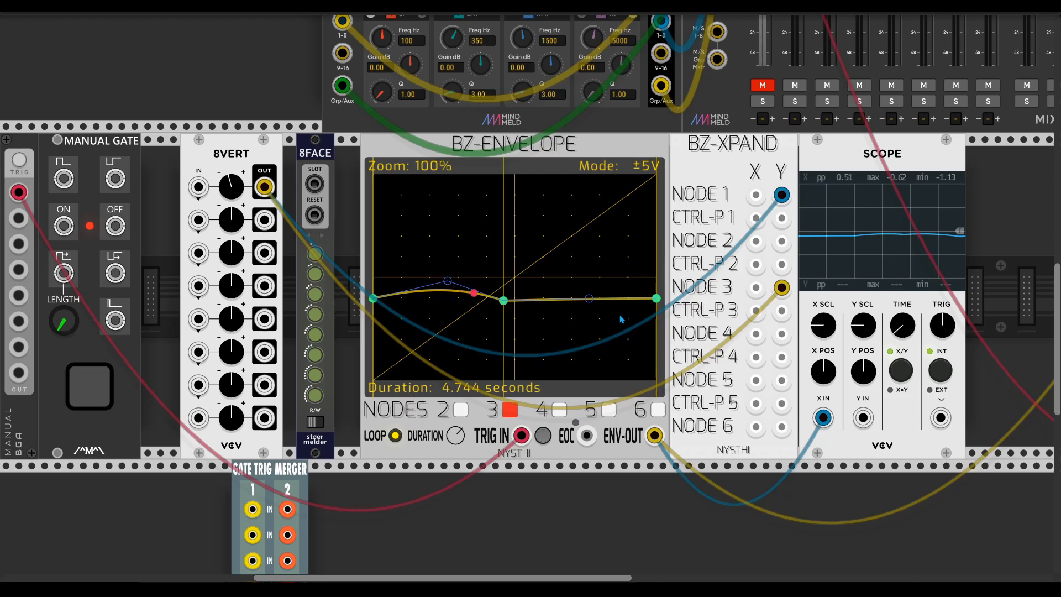
drag(314, 162, 346, 160)
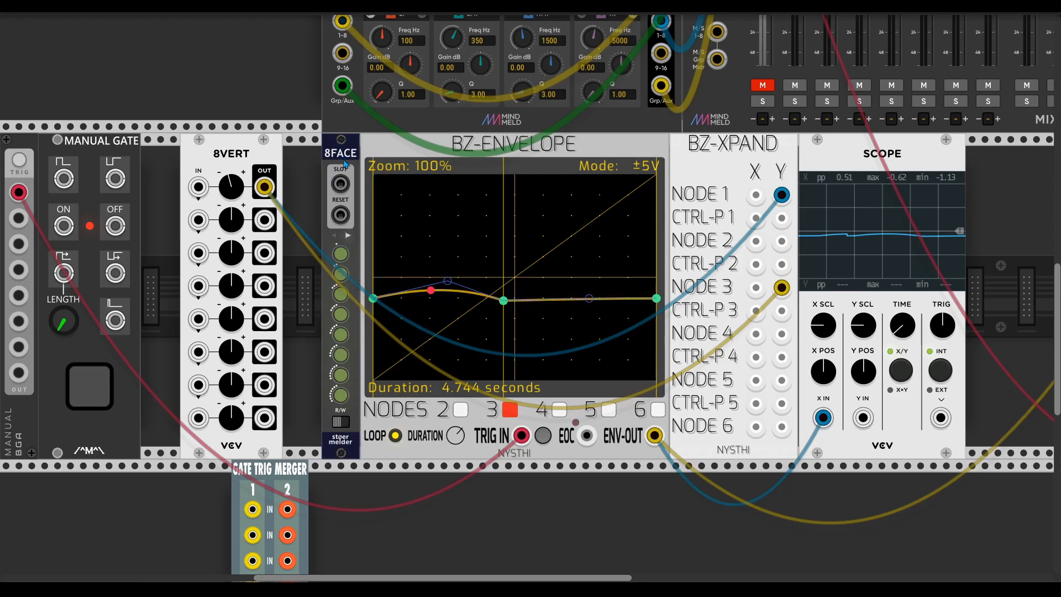
click(341, 424)
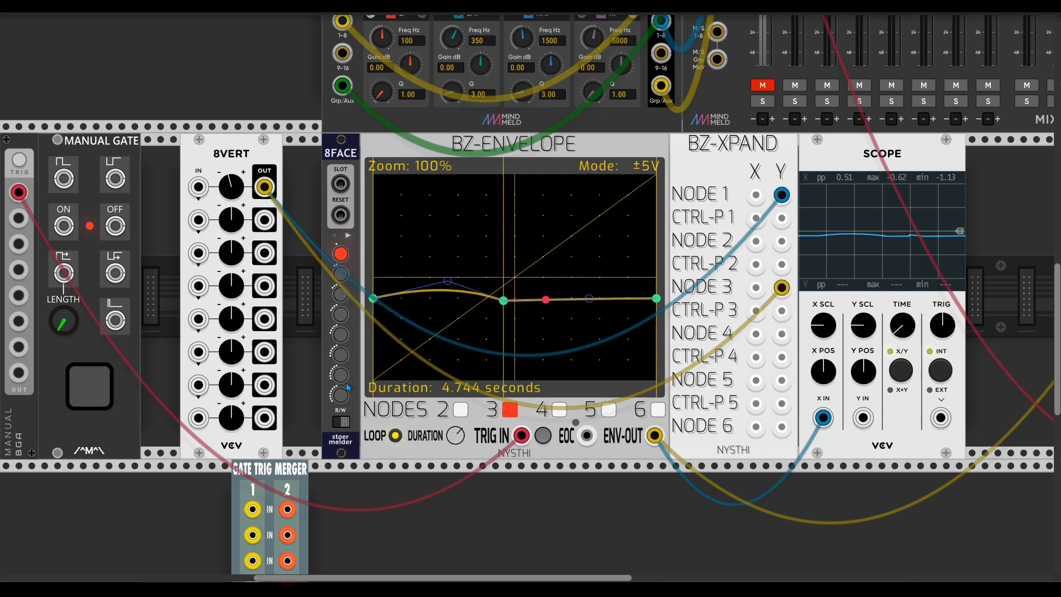
Step: Reshape the three-node envelope with a low, late middle node and a raised second control point, and store it in 8FACE slot 2
click(339, 425)
drag(503, 303, 598, 338)
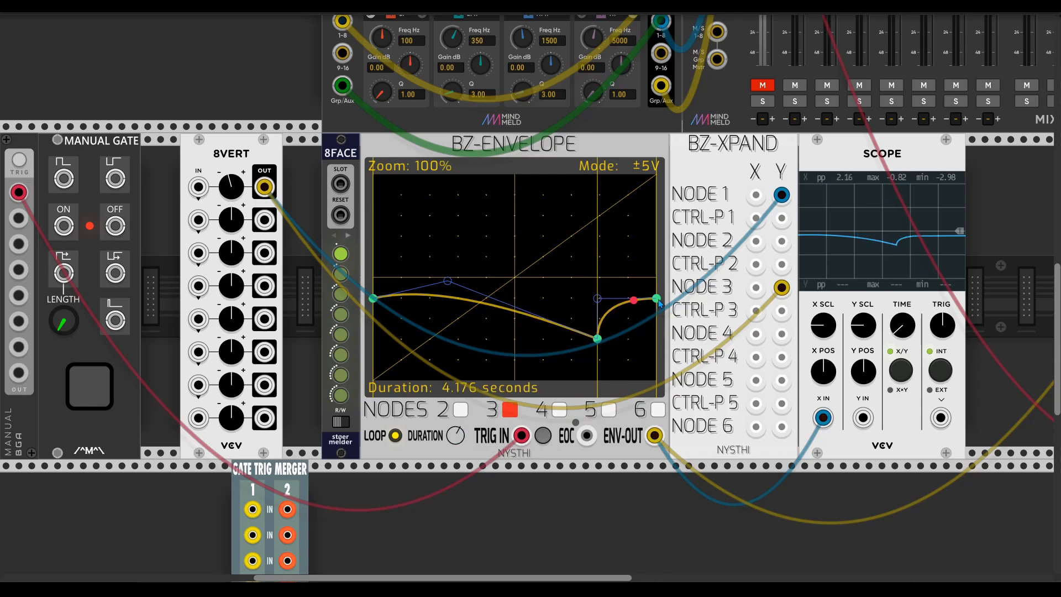
drag(448, 280, 552, 376)
drag(597, 299, 587, 226)
drag(552, 376, 452, 365)
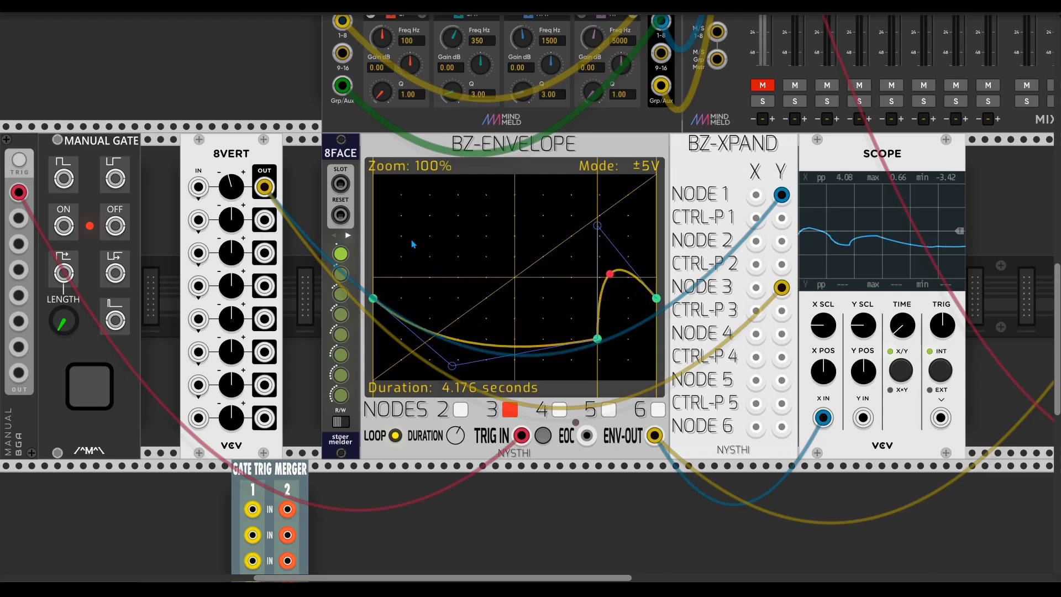
click(340, 421)
click(341, 275)
click(340, 423)
Step: Reshape the envelope with an early, raised middle node and a low second control point, and store it in 8FACE slot 3
drag(452, 366, 496, 302)
drag(597, 339, 414, 259)
drag(597, 226, 625, 371)
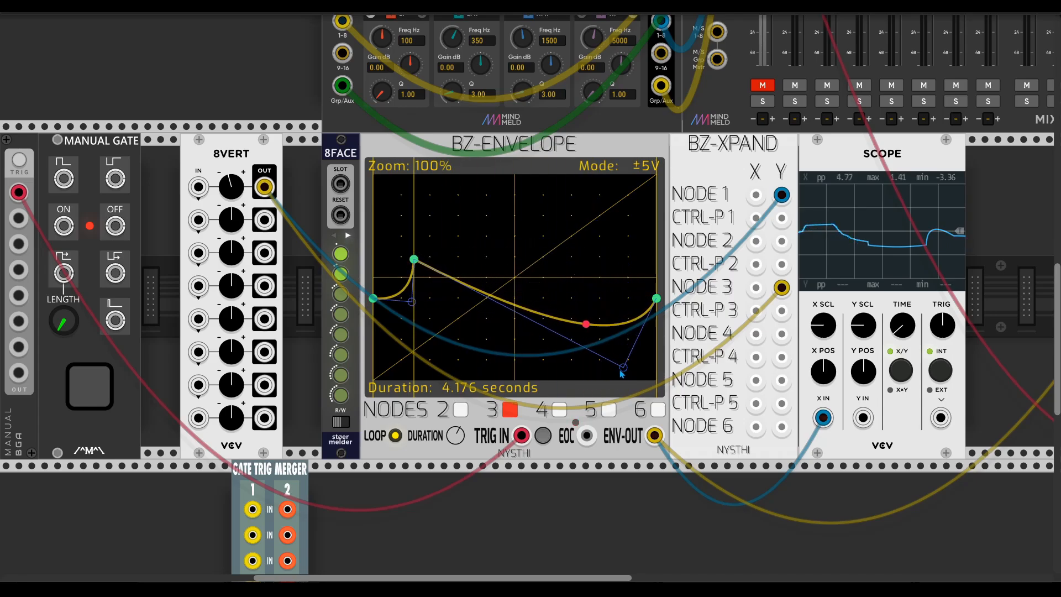
click(342, 422)
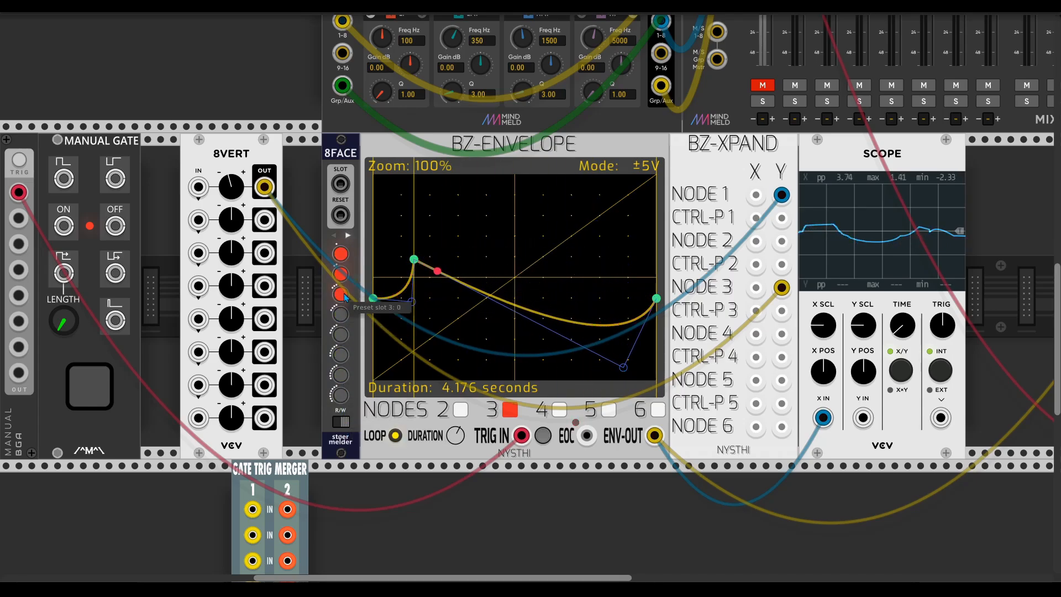
click(343, 422)
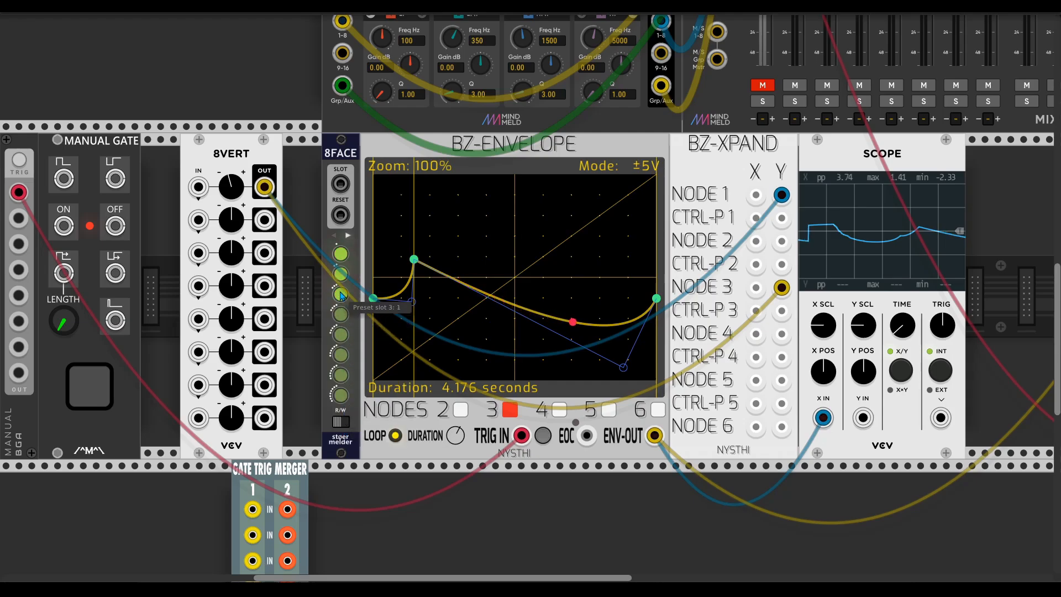
click(340, 296)
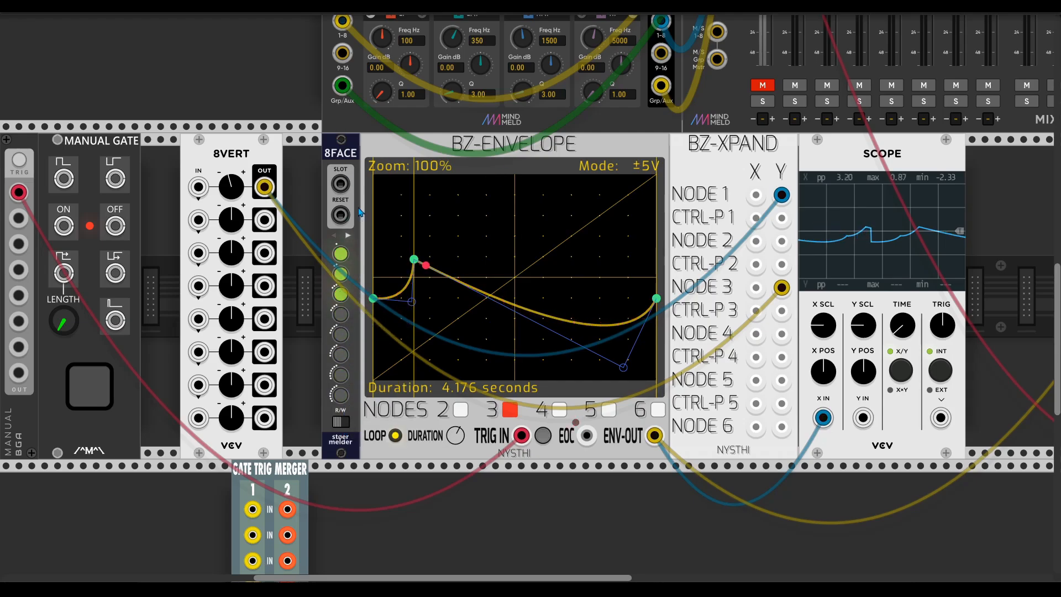
Step: Patch BZ-ENVELOPE's EOC output to the SLOT input of 8FACE
drag(340, 184, 587, 436)
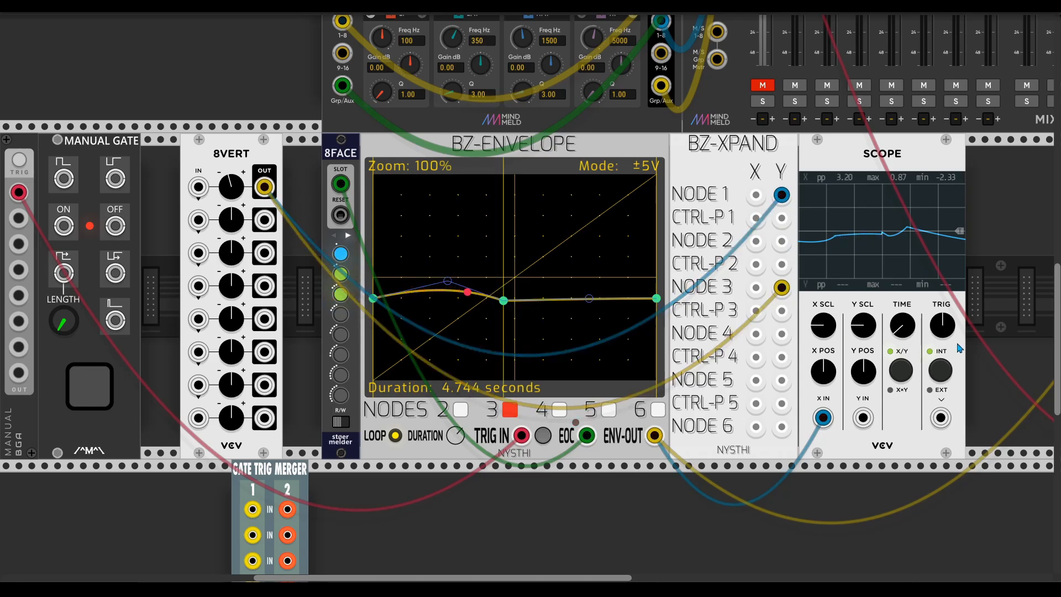
scroll(850, 495, right, 2)
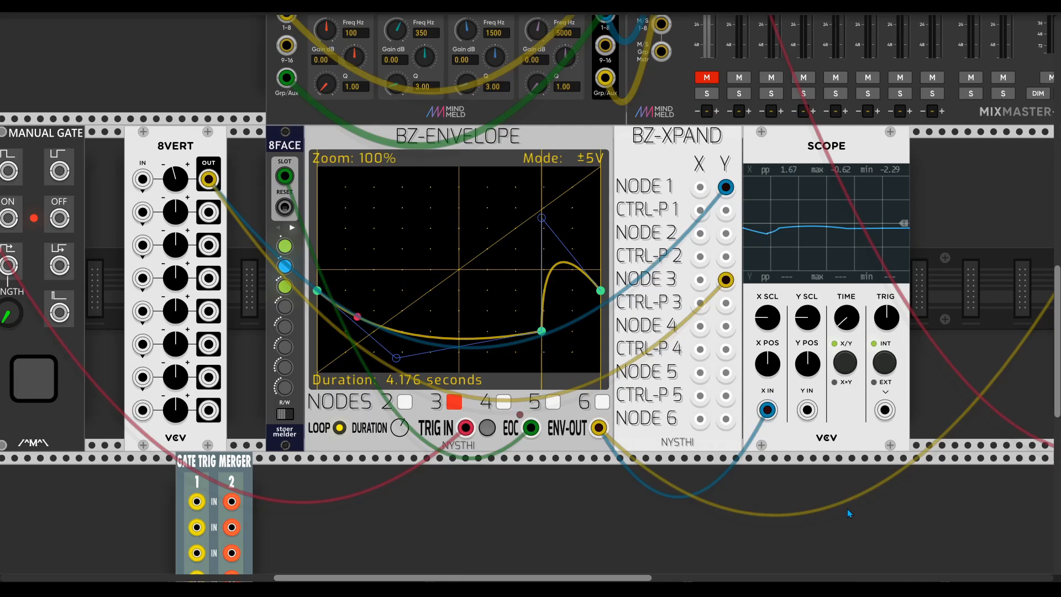
scroll(847, 507, right, 5)
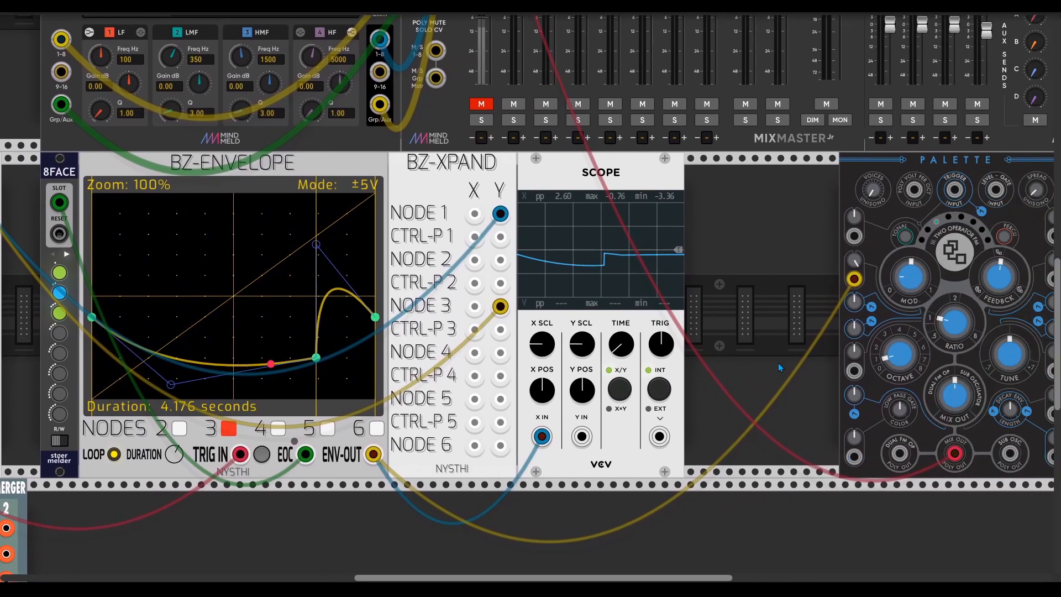
Step: Unmute MixMaster's channel 1 and turn up PALETTE's MOD knob
scroll(779, 366, up, 3)
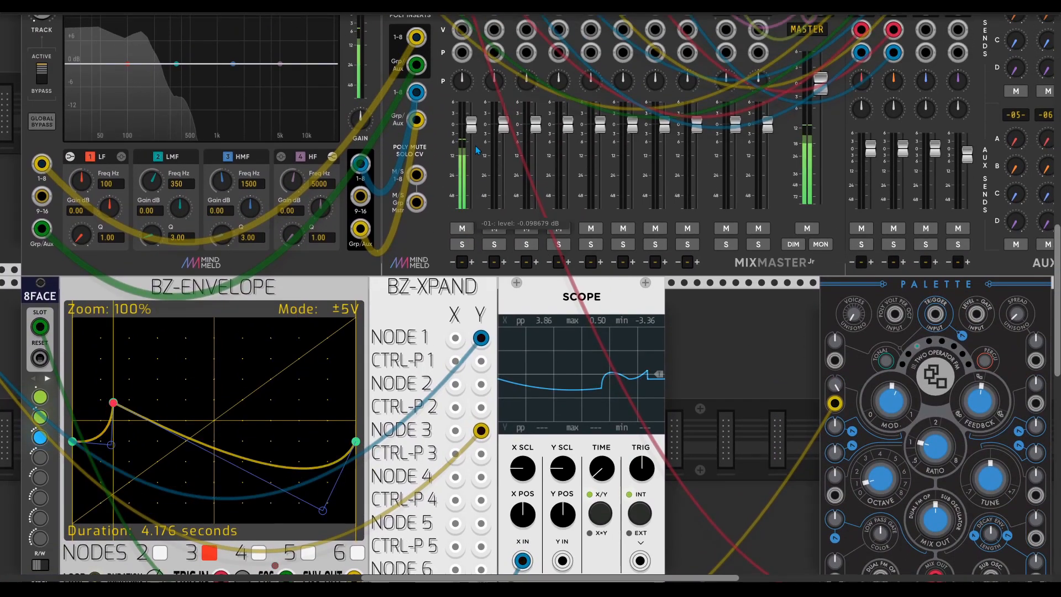
scroll(756, 387, down, 2)
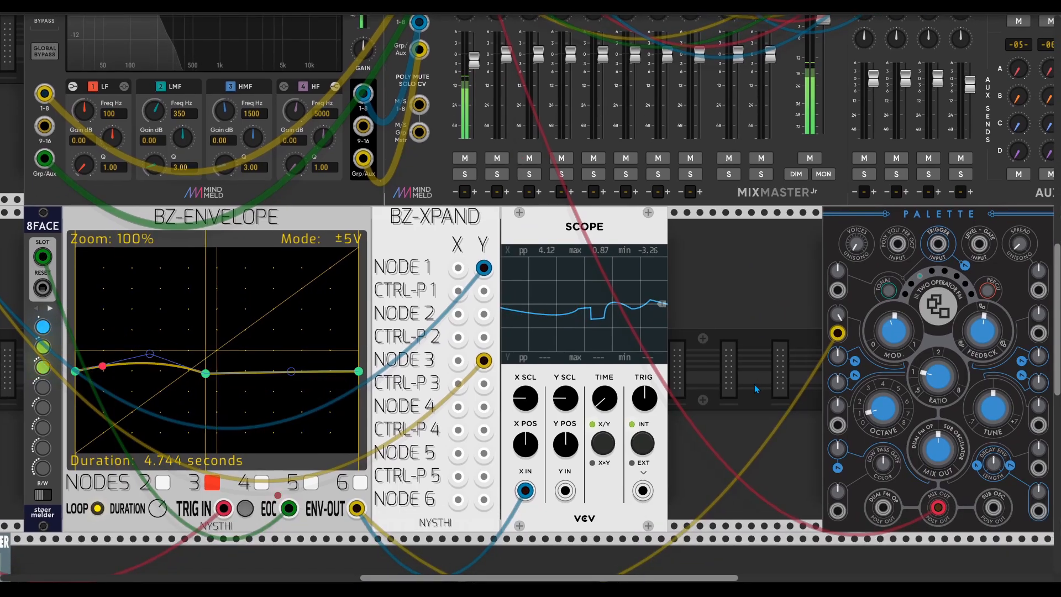
drag(905, 320, 926, 340)
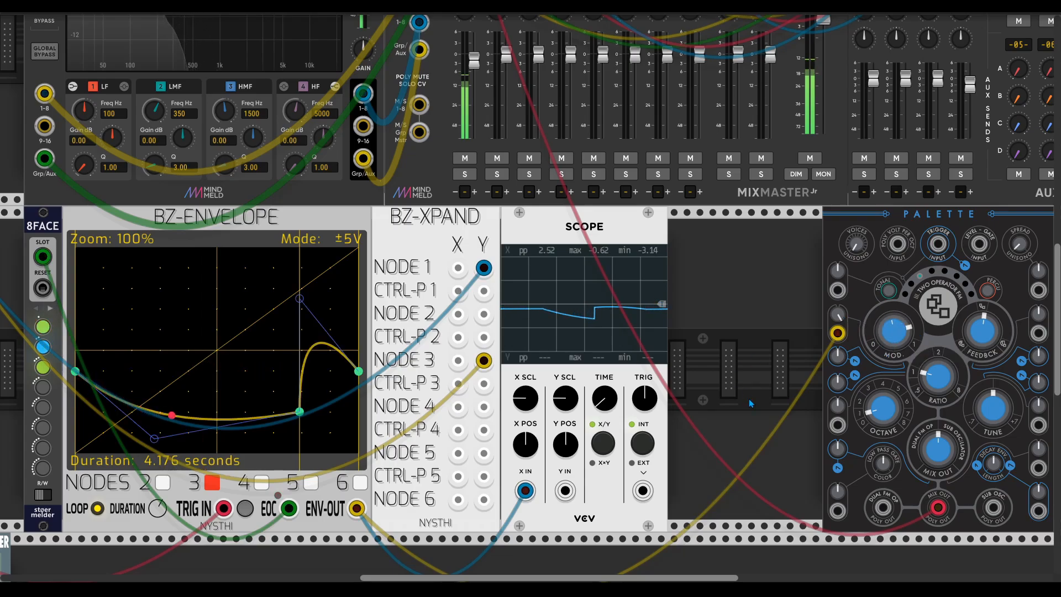
Step: Examine how the stored 8FACE presets switch at each end of cycle and shape the envelope on the Scope
scroll(751, 404, left, 3)
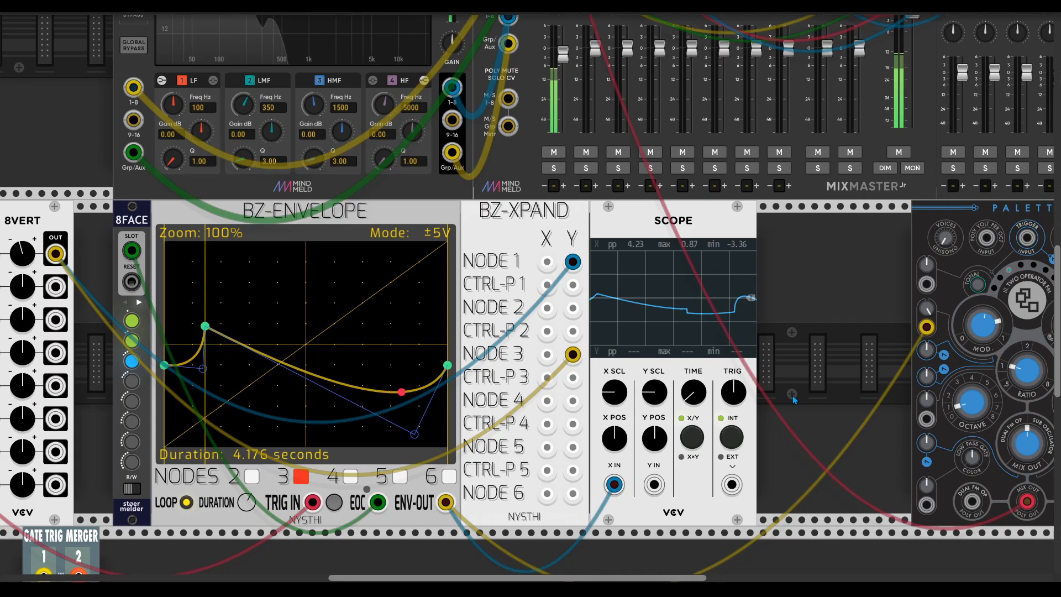
scroll(821, 373, right, 2)
scroll(821, 373, up, 1)
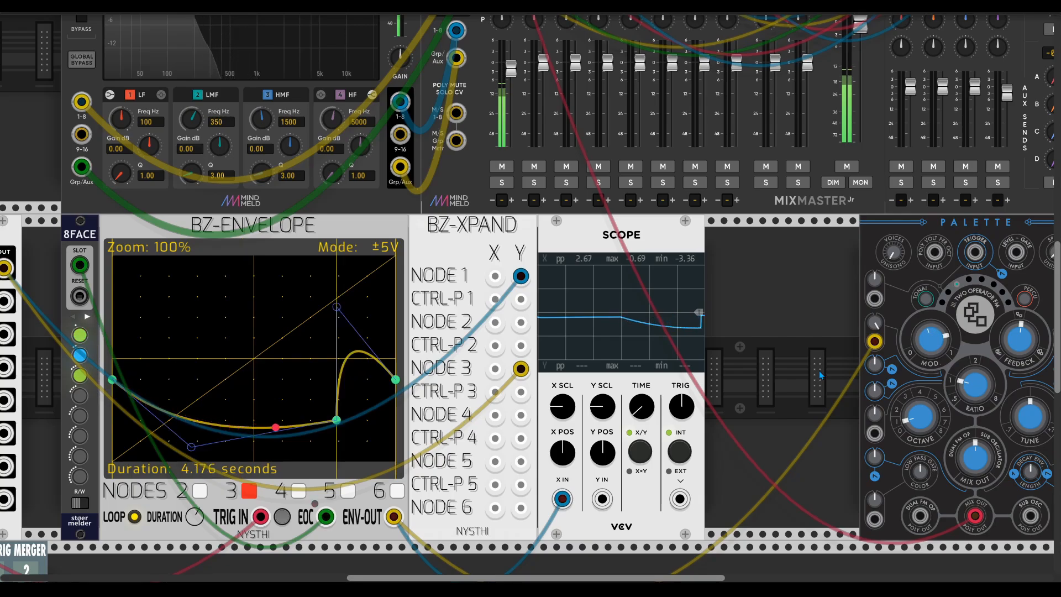
scroll(819, 370, right, 4)
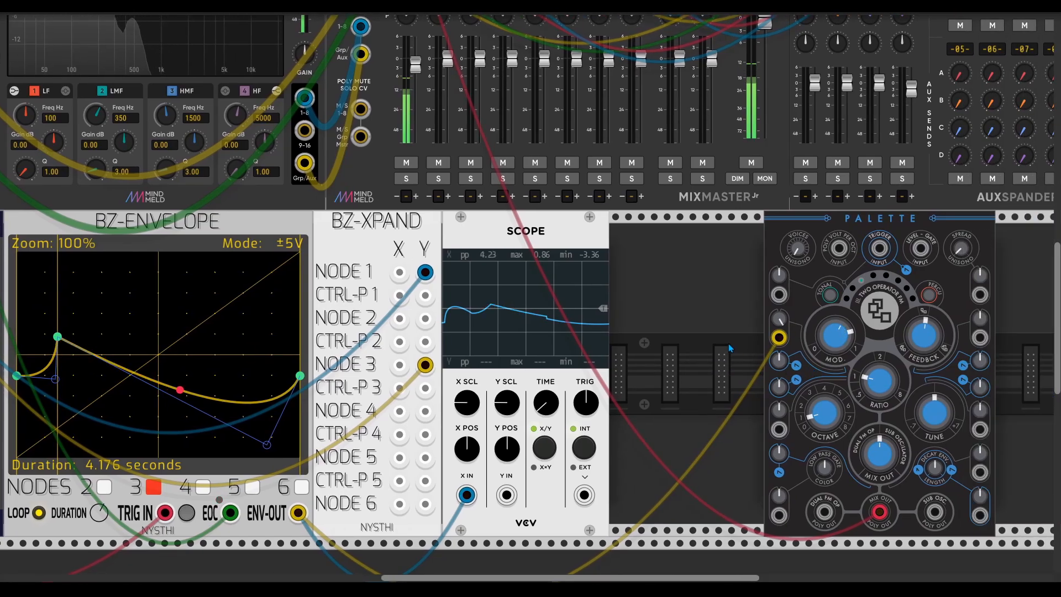
scroll(563, 446, left, 15)
scroll(563, 447, down, 3)
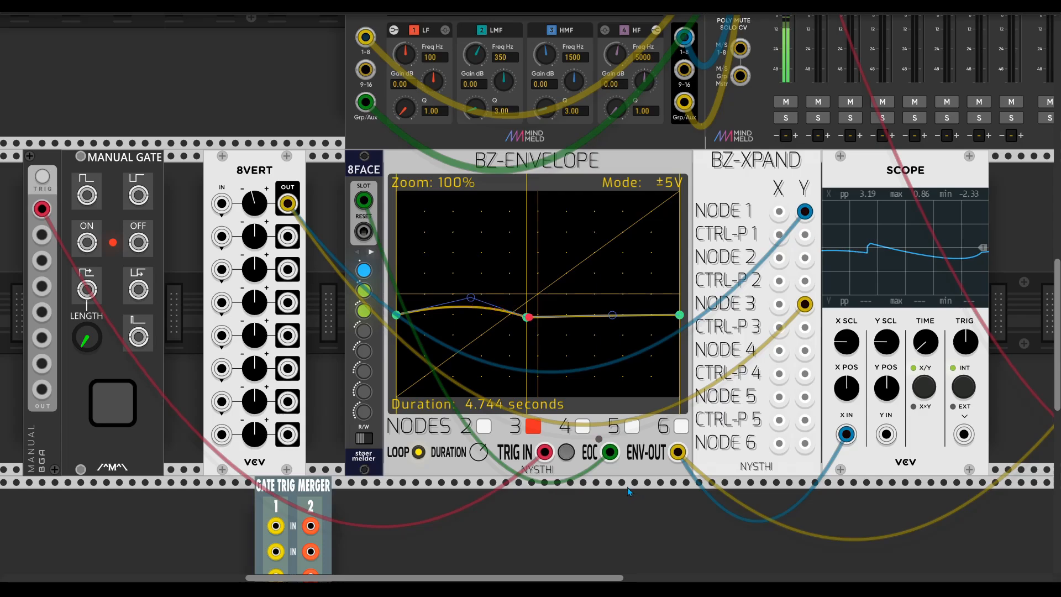
scroll(602, 522, right, 17)
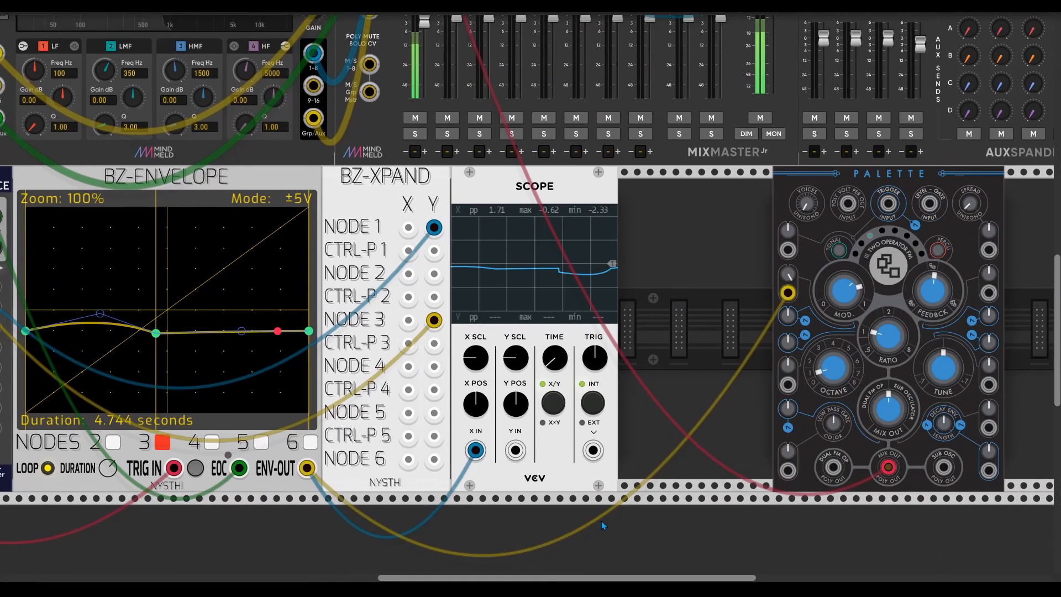
scroll(602, 522, up, 6)
scroll(662, 356, left, 7)
scroll(662, 356, down, 7)
scroll(689, 480, left, 4)
scroll(688, 481, down, 2)
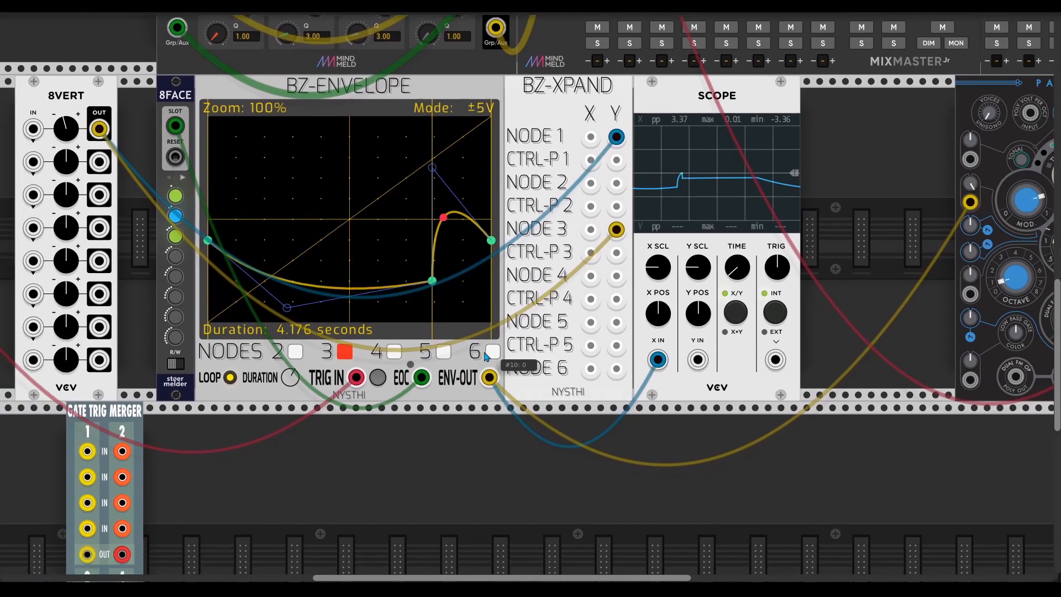
Step: Disconnect the EOC cable from 8FACE's SLOT input and mute MixMaster's channel 1
right_click(174, 126)
scroll(601, 110, up, 2)
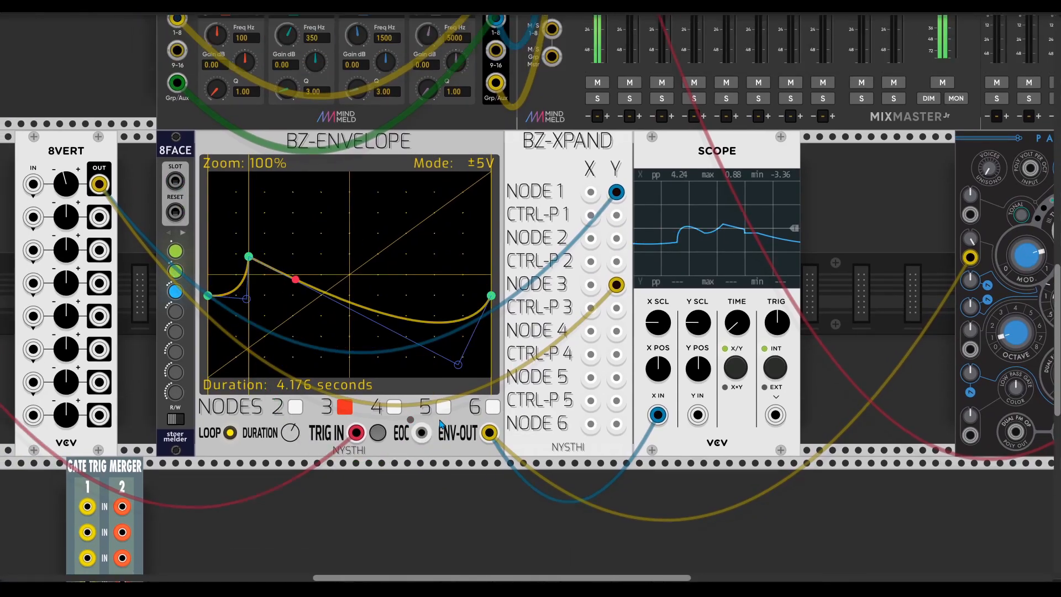
click(597, 83)
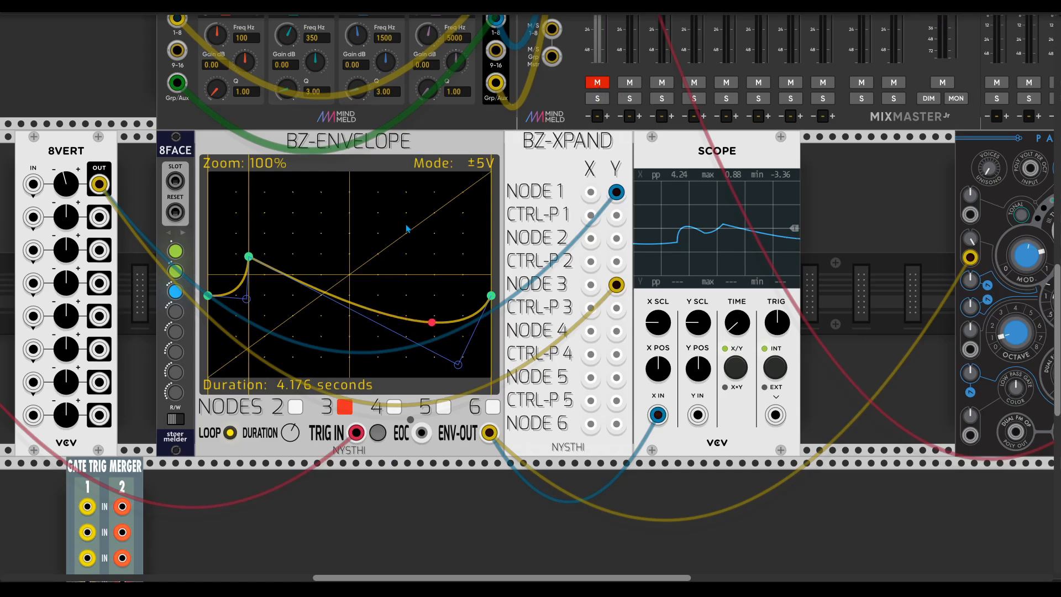
Step: Switch BZ-ENVELOPE to six nodes and reposition the four inner nodes to form a wavy, rising curve
click(491, 409)
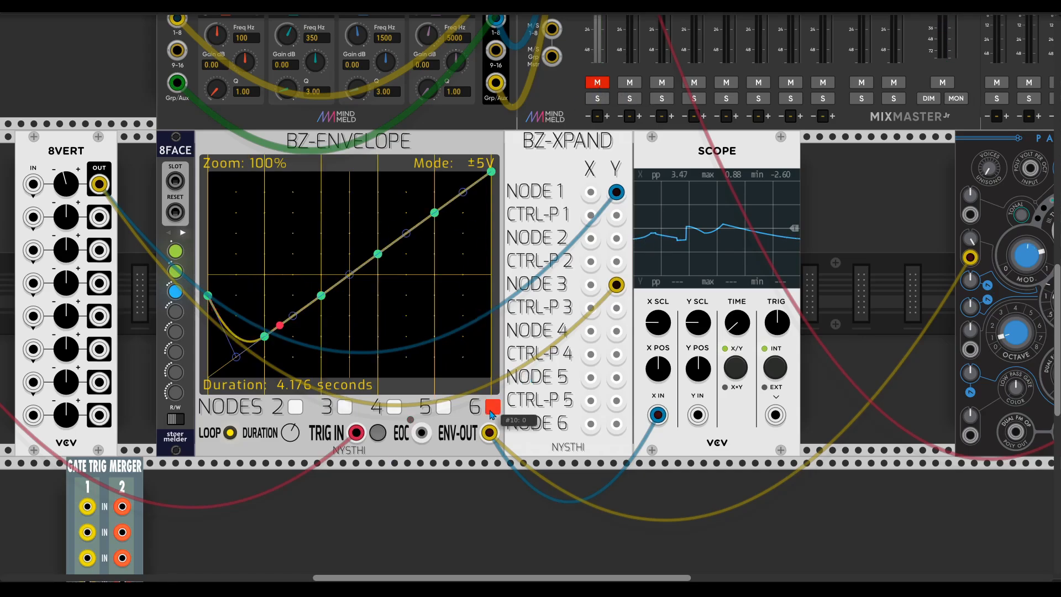
drag(264, 336, 278, 348)
drag(321, 297, 329, 322)
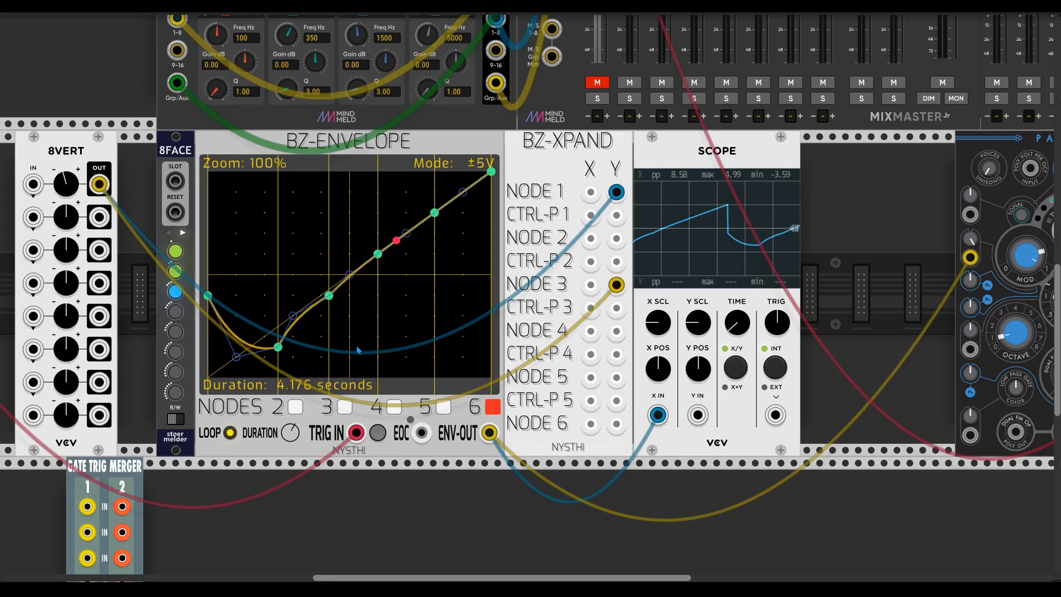
scroll(354, 347, left, 5)
scroll(354, 347, up, 2)
drag(511, 293, 518, 358)
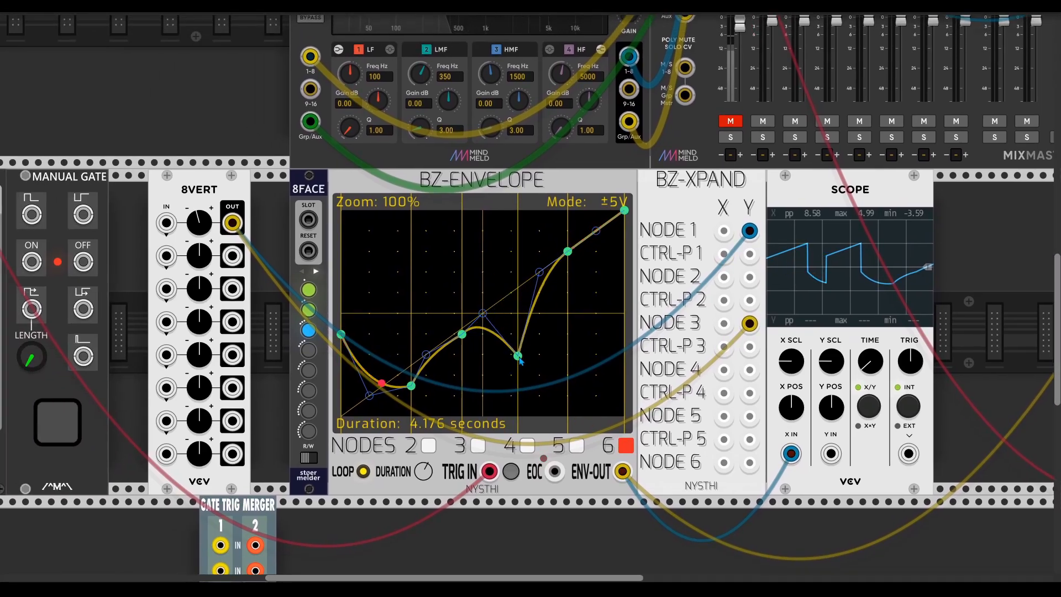
scroll(581, 360, right, 1)
scroll(581, 360, up, 1)
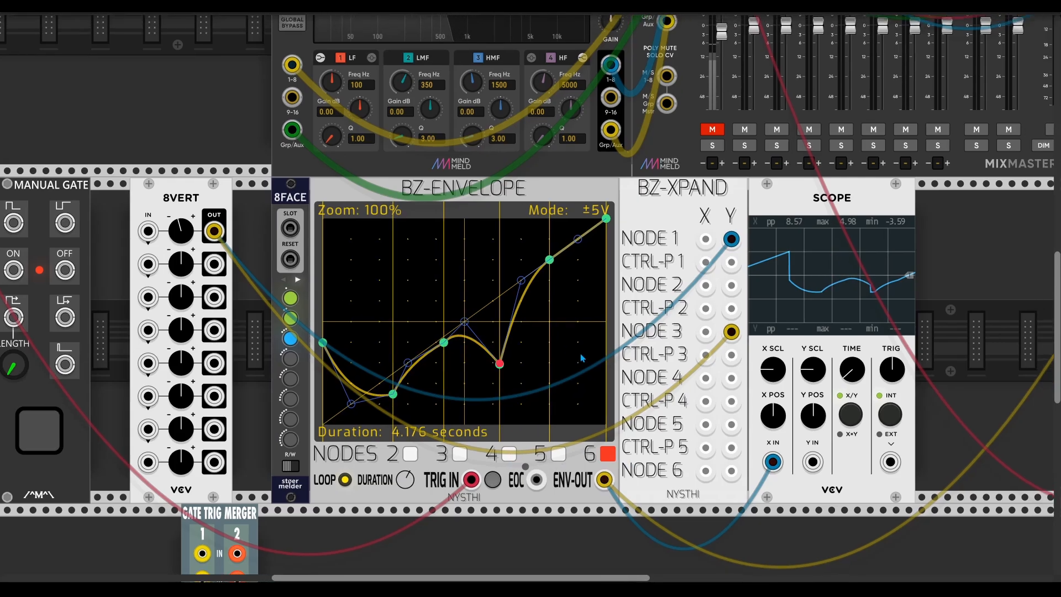
drag(548, 262, 576, 296)
Step: Move the Scope out of the envelope row to the row below, freeing the space beside BZ-XPAND
scroll(575, 394, right, 10)
scroll(575, 394, down, 2)
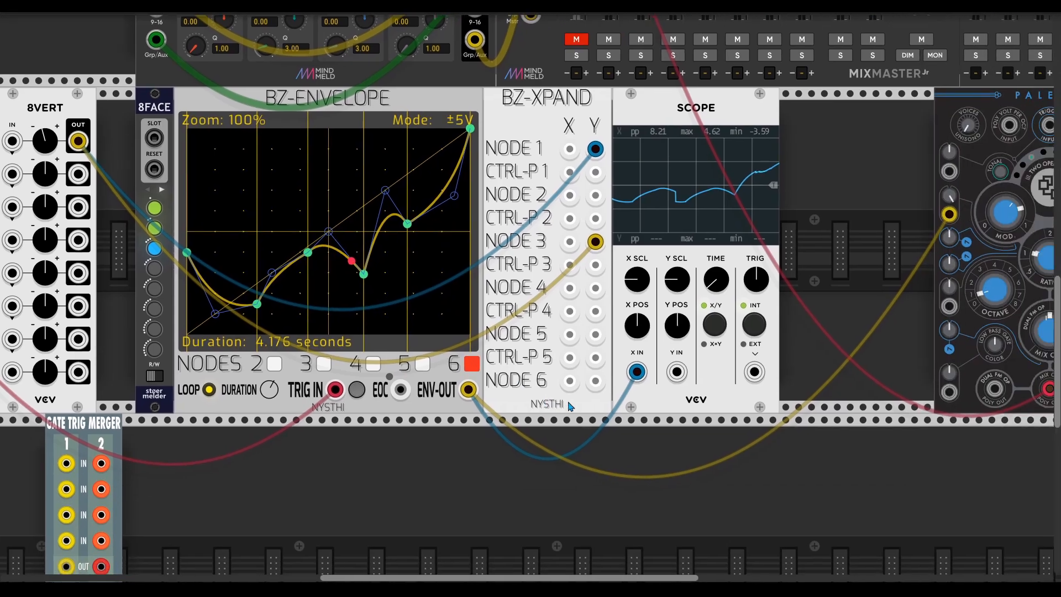
scroll(529, 409, left, 6)
scroll(529, 409, down, 1)
scroll(529, 412, right, 5)
scroll(529, 411, up, 3)
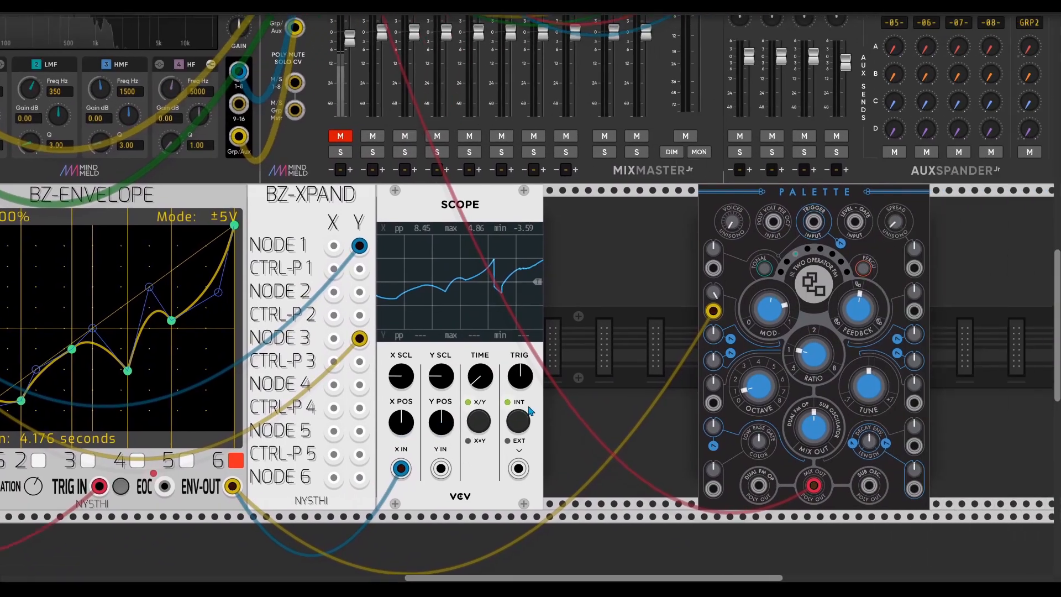
drag(416, 372, 442, 544)
Step: Change PALETTE's synthesis model from Two Operator FM to Analog Bass Drum
scroll(549, 303, up, 2)
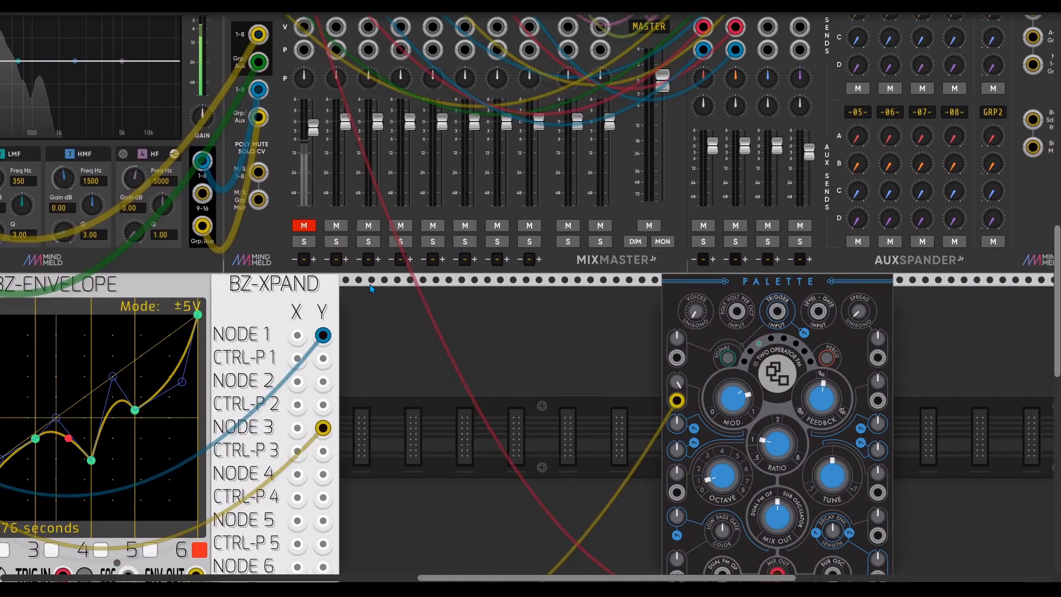
scroll(574, 403, left, 2)
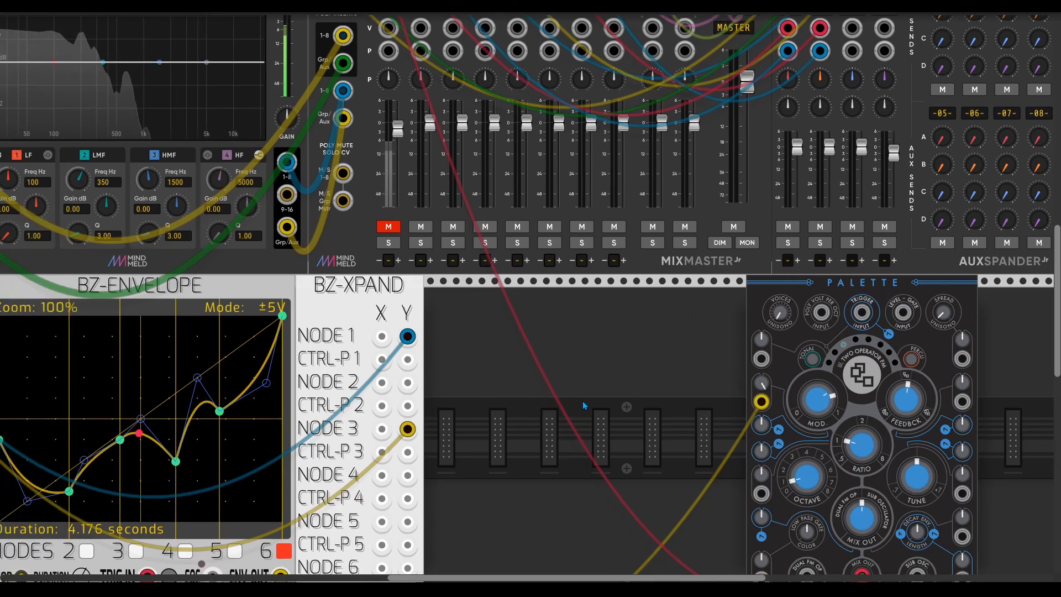
scroll(583, 401, right, 3)
scroll(656, 402, right, 2)
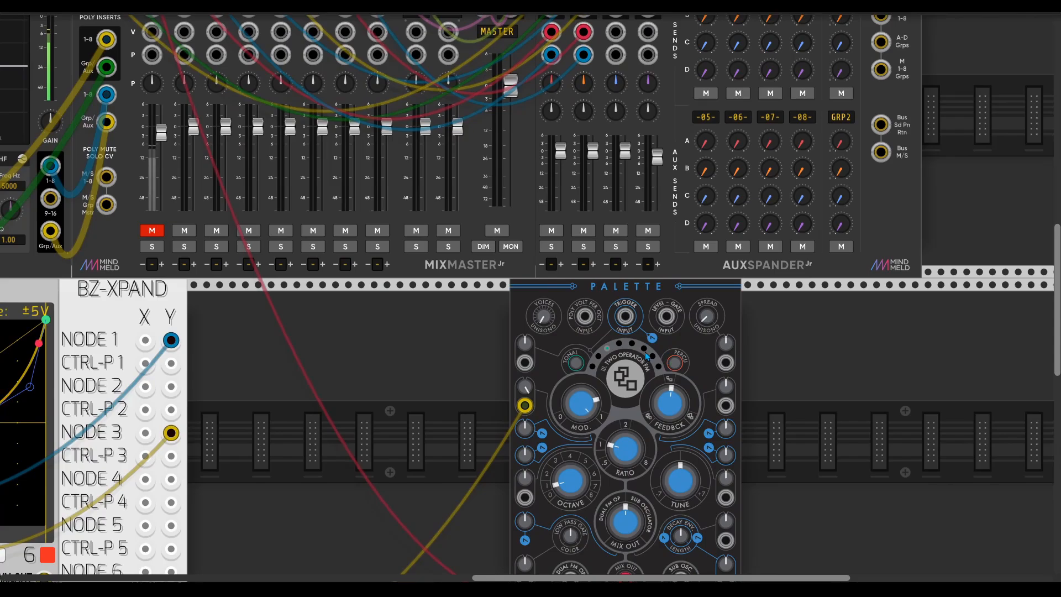
click(646, 354)
click(654, 356)
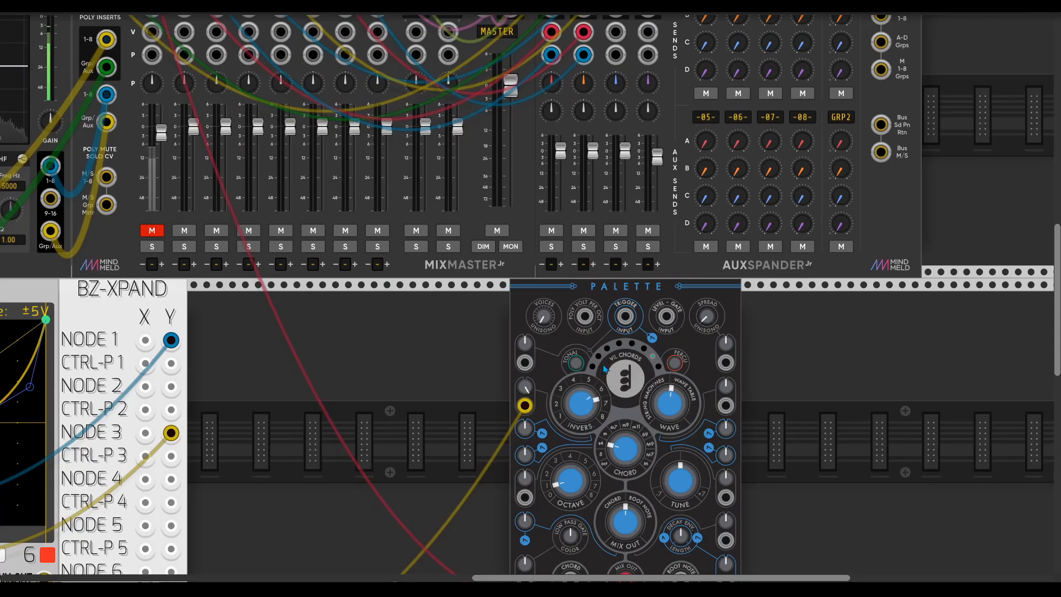
click(674, 363)
click(645, 351)
Step: Disconnect the envelope cable from PALETTE and move the CLKD clock from the upper row to beside BZ-XPAND
scroll(663, 395, down, 2)
scroll(663, 395, left, 2)
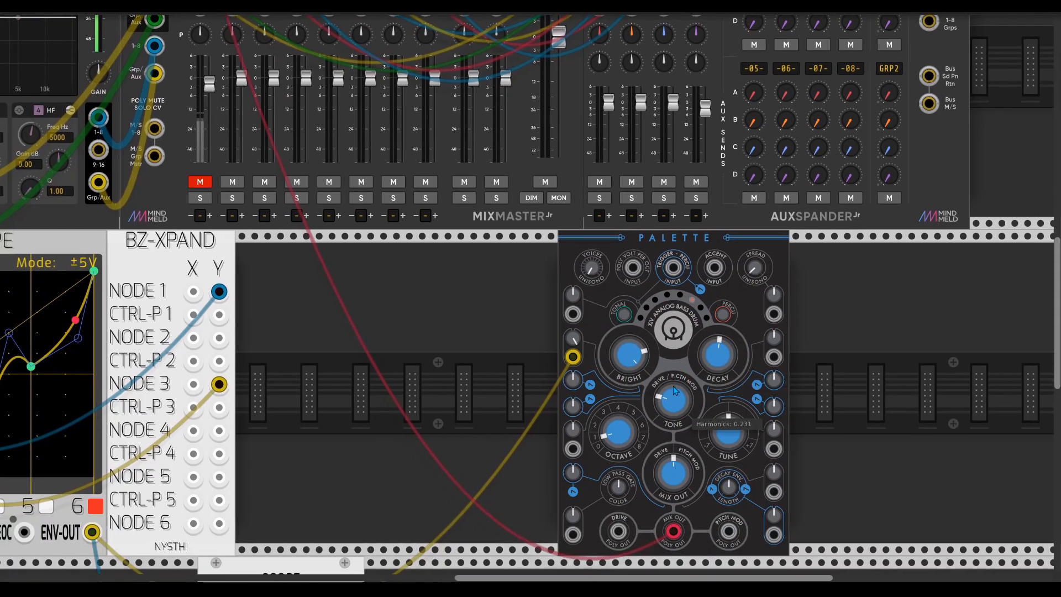
right_click(481, 378)
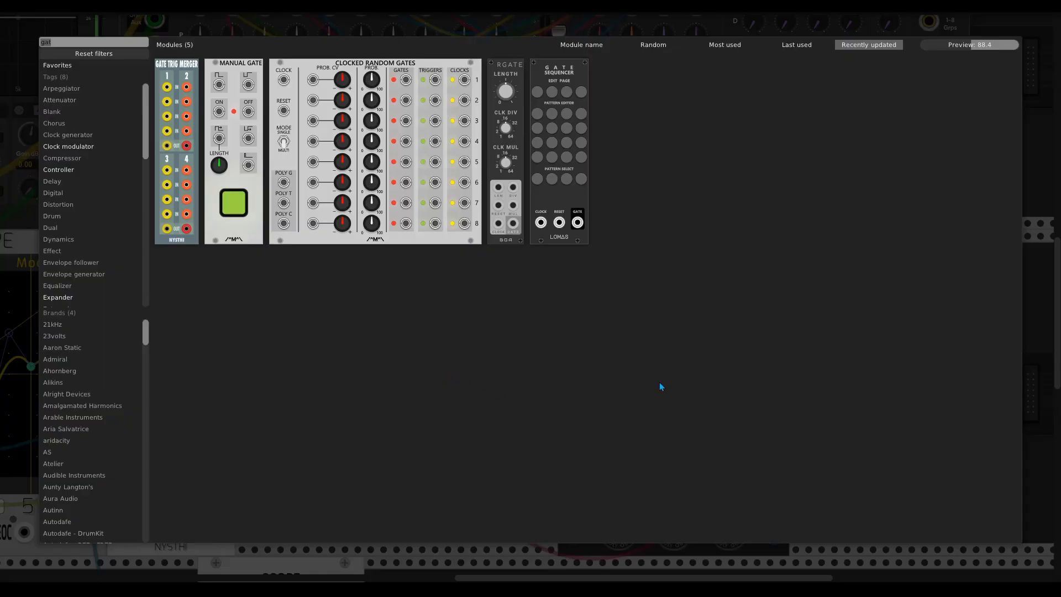
click(1029, 343)
drag(432, 305, 745, 535)
scroll(452, 339, down, 2)
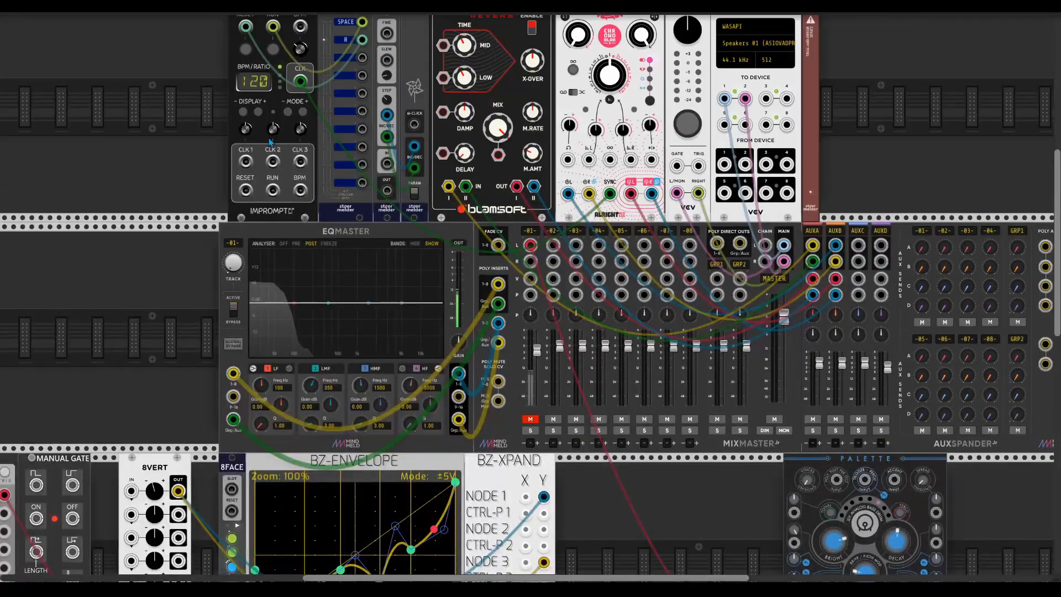
drag(270, 141, 599, 552)
scroll(675, 446, down, 2)
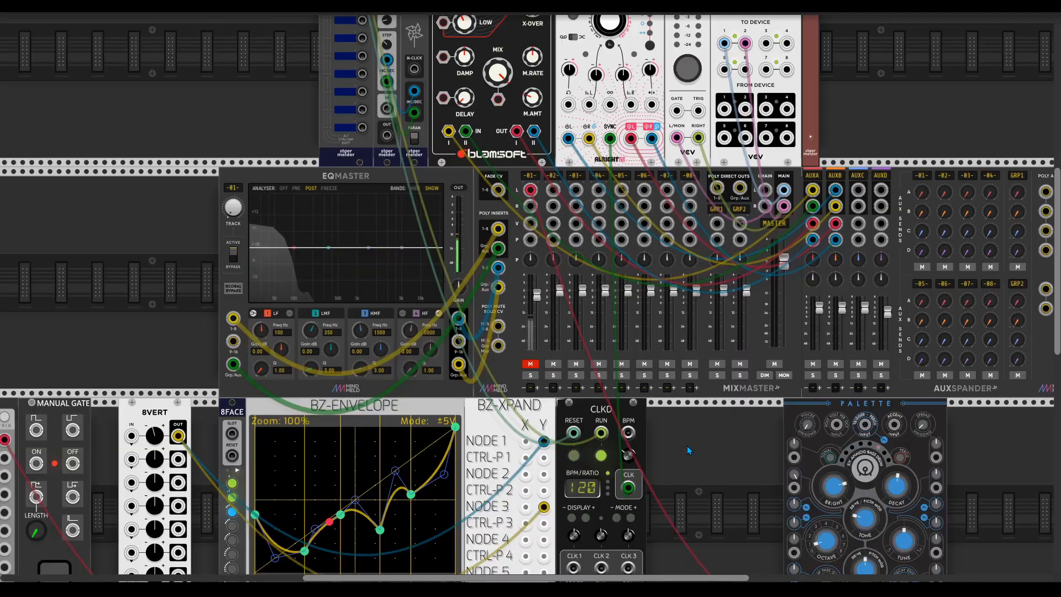
Step: Patch CLKD's CLK 1 output to PALETTE's trigger input
scroll(688, 445, down, 5)
scroll(663, 437, right, 6)
drag(406, 421, 697, 276)
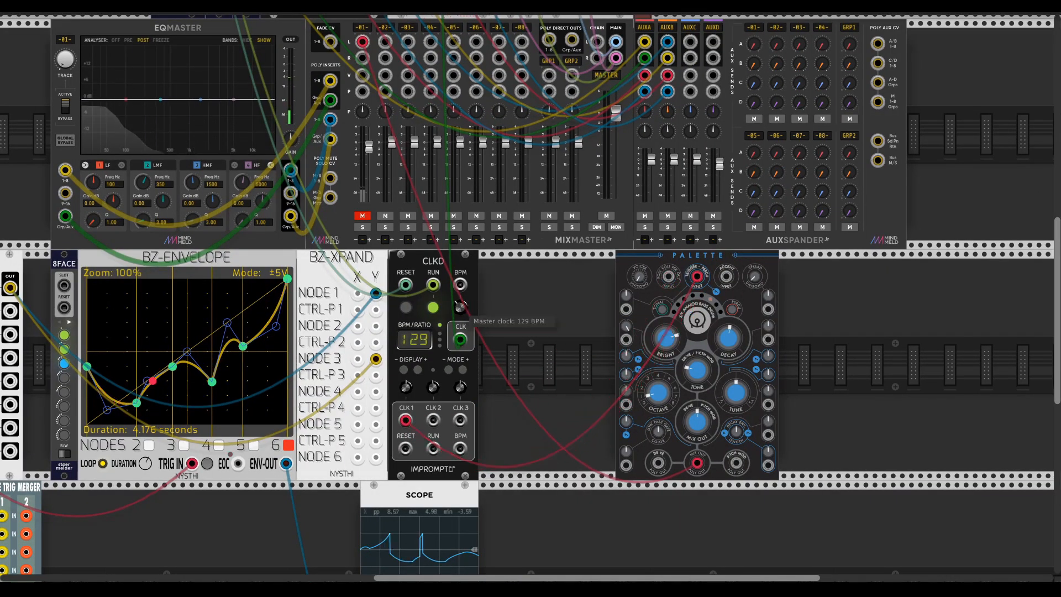
Step: Unmute mixer channel 1 and turn up PALETTE's Decay and Tone for the bass drum
click(366, 220)
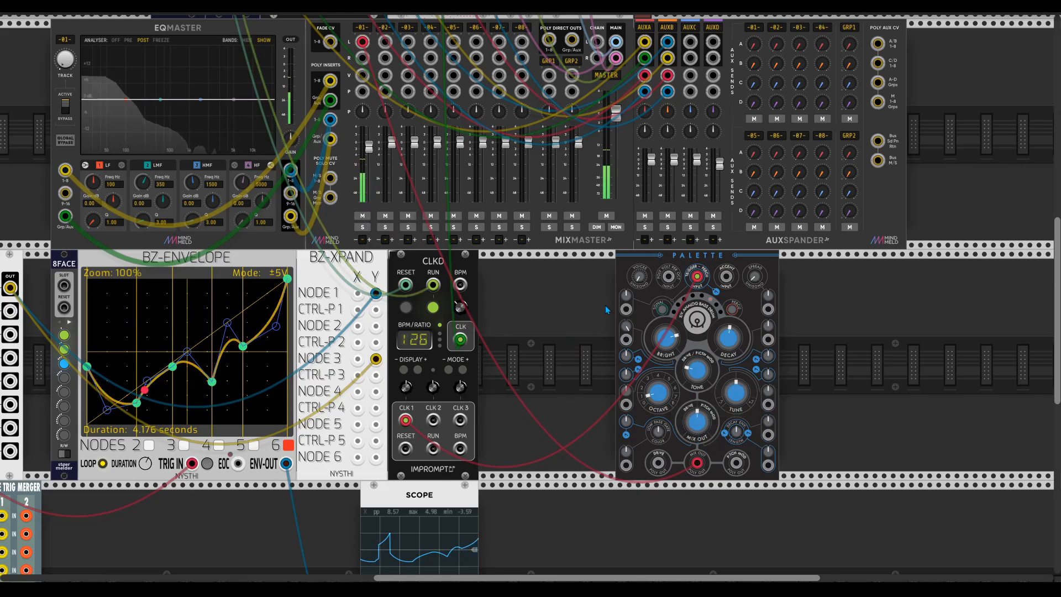
drag(732, 341, 732, 293)
drag(702, 374, 702, 315)
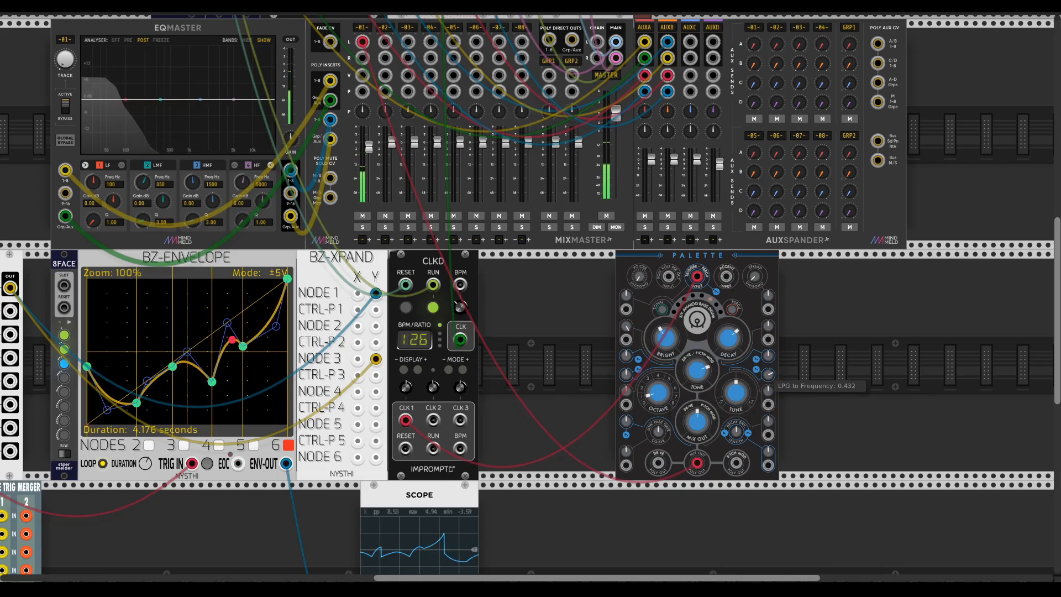
Step: Delete the 8FACE module and initialize BZ-ENVELOPE to its default shape
drag(518, 389, 600, 399)
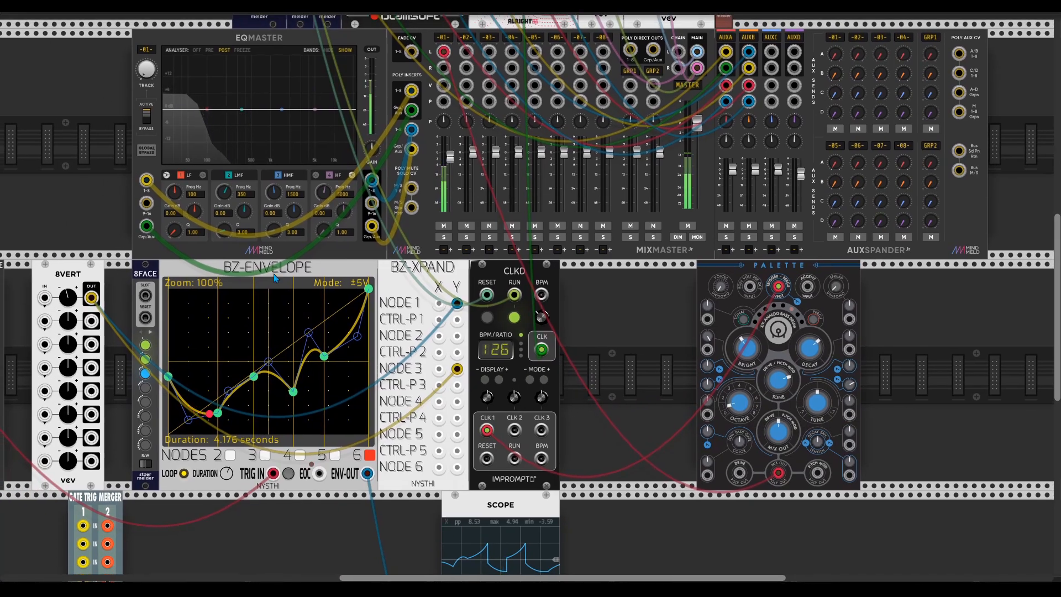
right_click(150, 276)
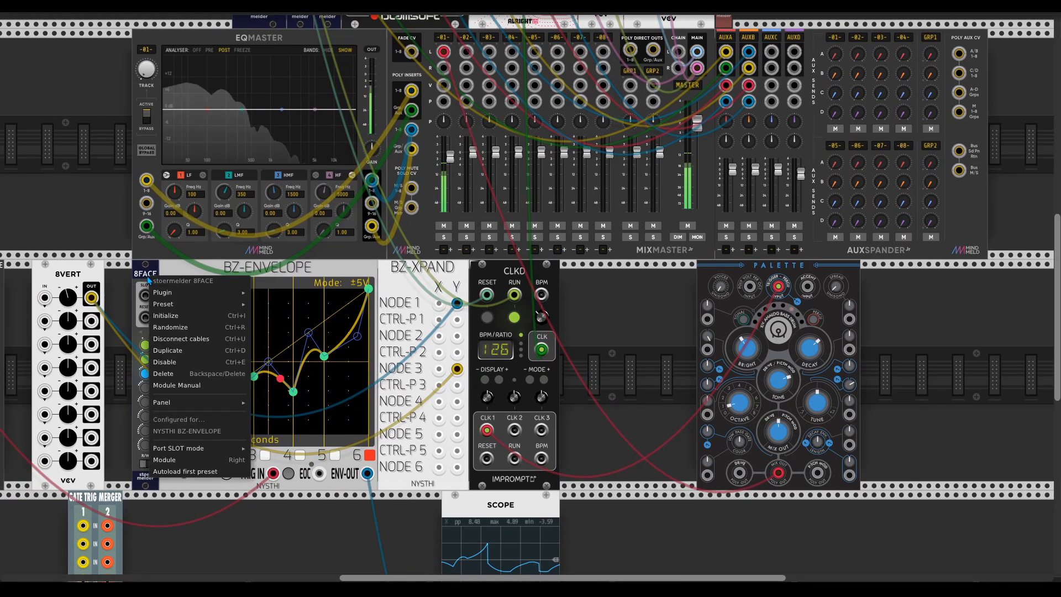
click(164, 374)
key(ctrl+i)
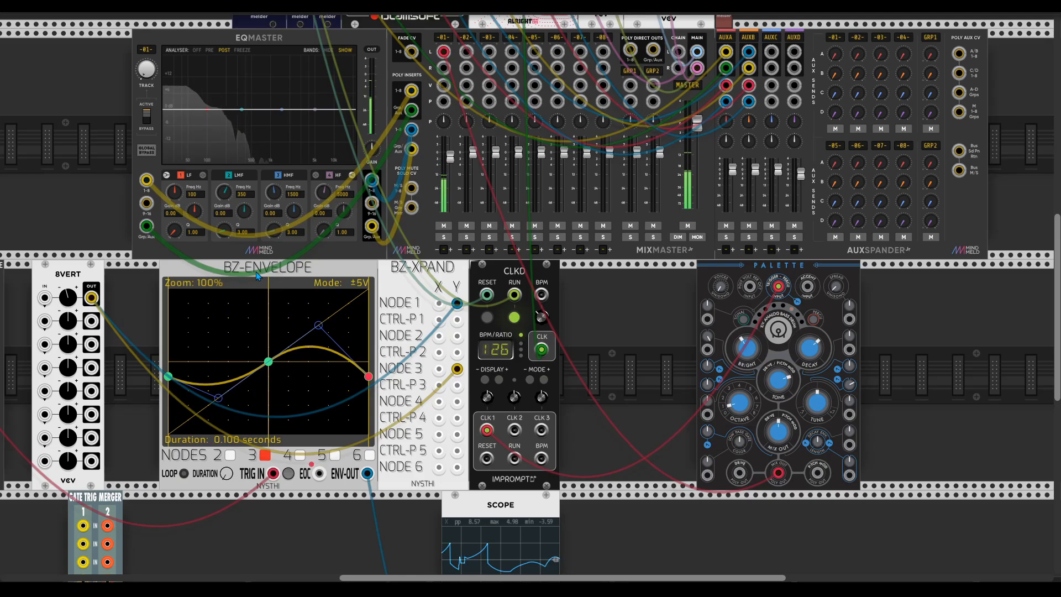
Step: Unplug BZ-ENVELOPE's old trigger cable and drive TRIG IN from CLKD's CLK 2 output at an x4 ratio
scroll(329, 390, left, 1)
drag(297, 467, 301, 484)
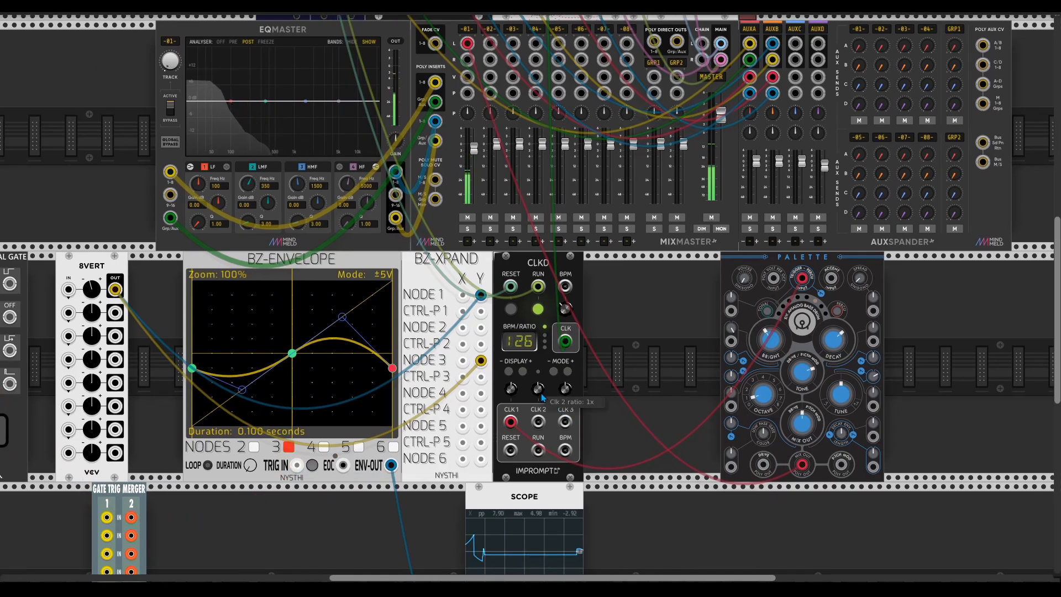
drag(538, 389, 298, 469)
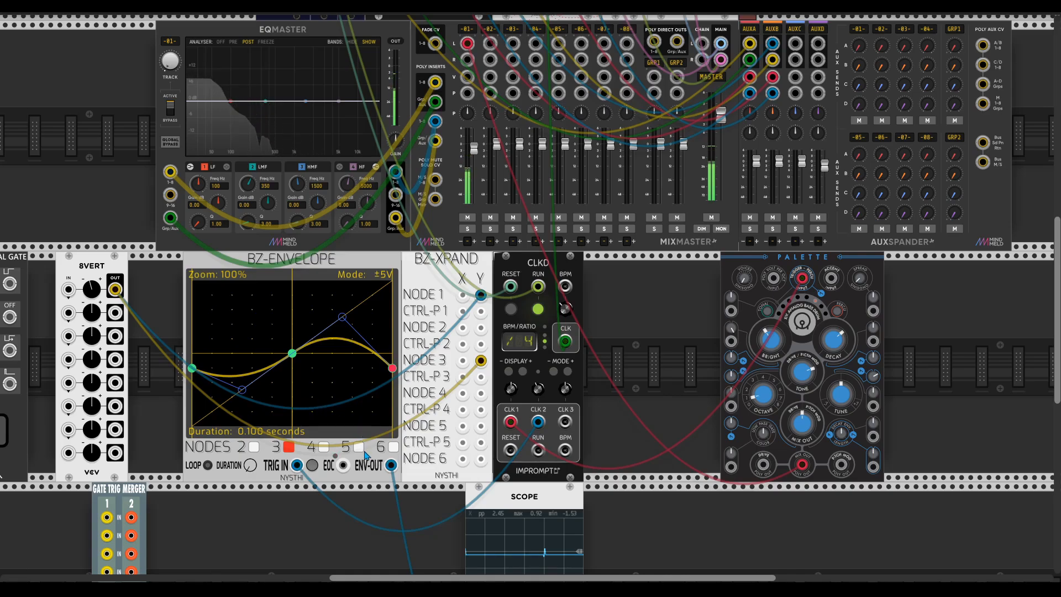
Step: Patch BZ-ENVELOPE's ENV-OUT to PALETTE's Bright input and set the envelope duration to 0.276 seconds
mouse_move(391, 469)
mouse_down()
mouse_move(661, 430)
mouse_move(731, 341)
mouse_up()
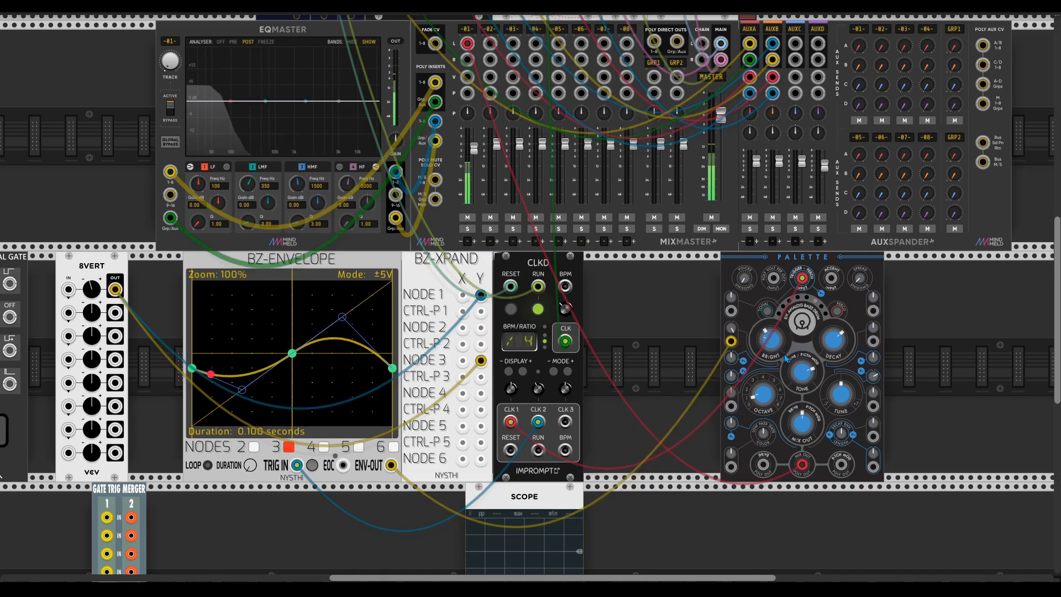
mouse_move(772, 346)
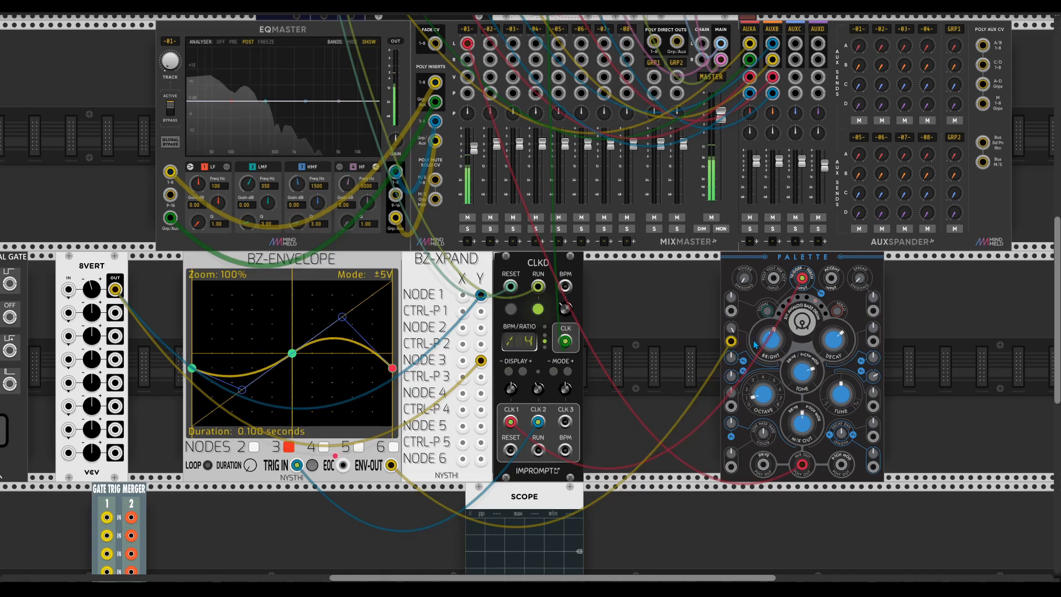
drag(249, 466, 249, 459)
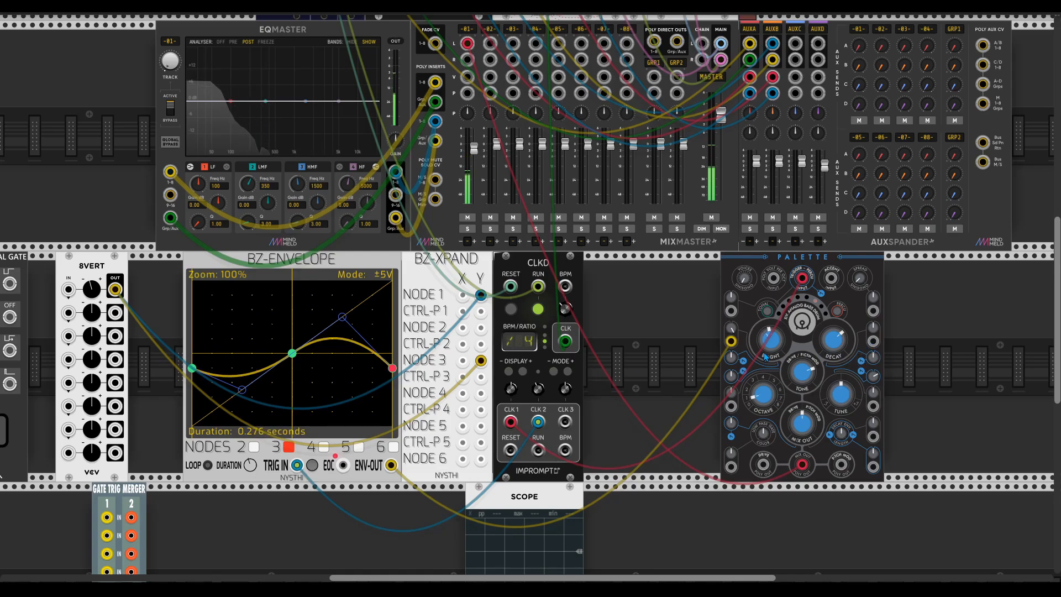
Step: Move the envelope cable to PALETTE's Decay input and set the envelope duration to 0.551 seconds
drag(731, 341, 872, 341)
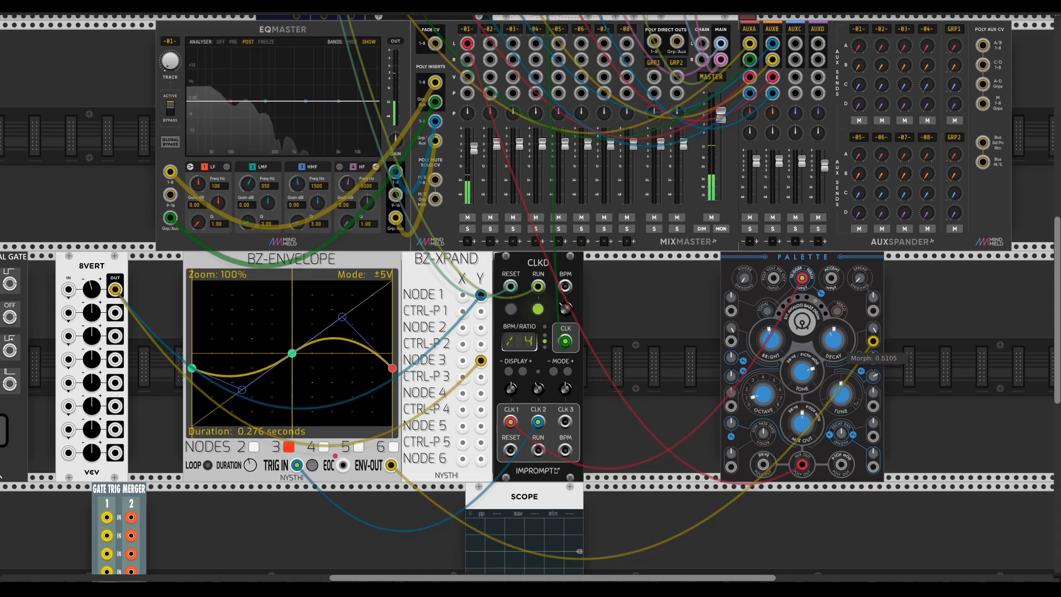
drag(252, 465, 251, 442)
Step: Raise the envelope's middle node, end node and first control point, and unplug both cables from BZ-XPAND
drag(294, 354, 300, 293)
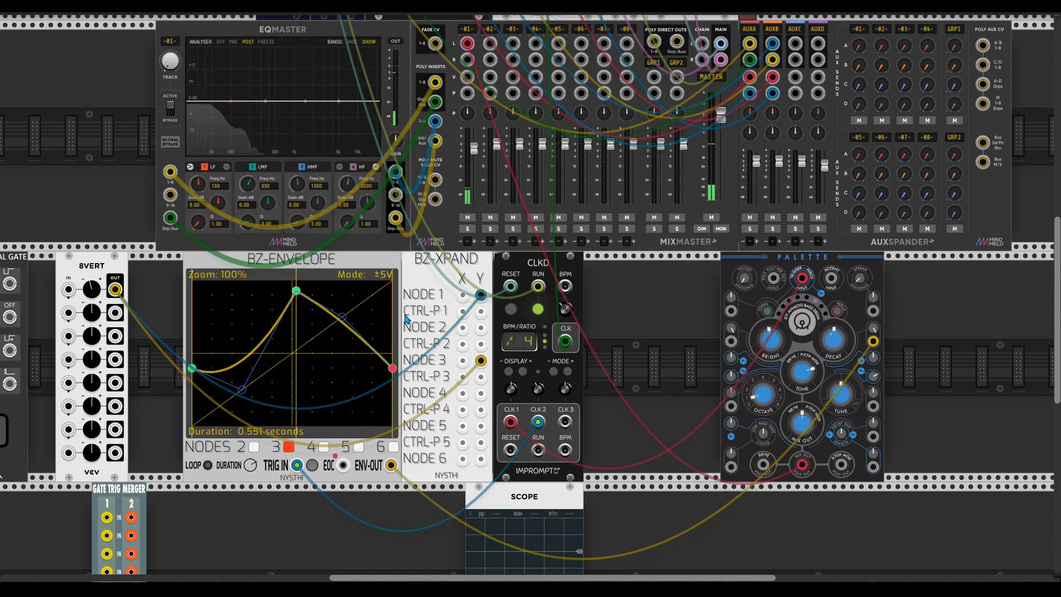
right_click(482, 361)
right_click(482, 298)
drag(392, 367, 392, 332)
drag(242, 390, 249, 352)
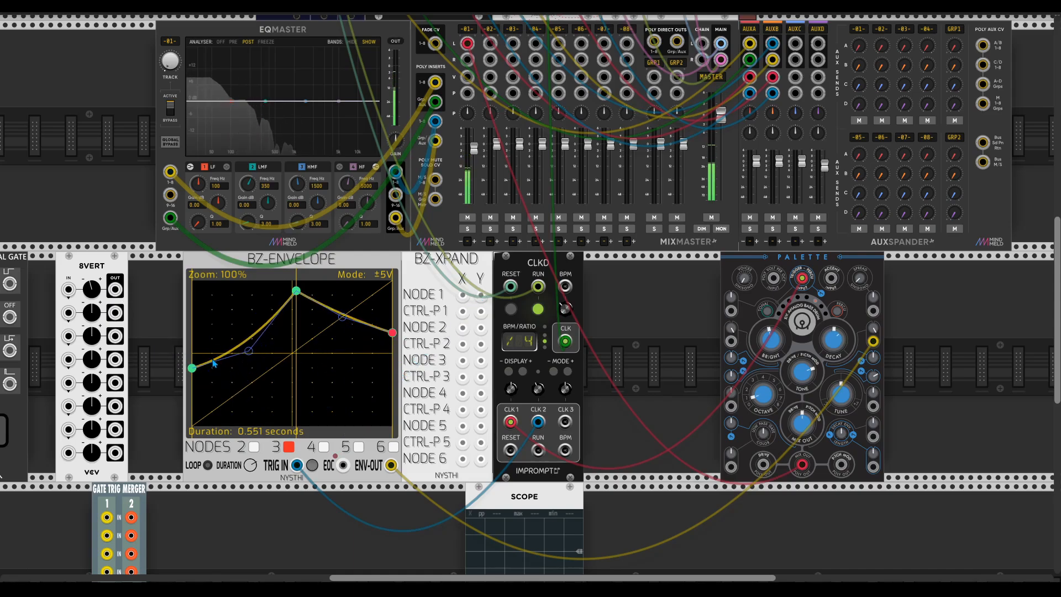
Step: Raise the mixer channel 1 level to about 2.26 dB and shift the envelope's middle node later in time
drag(474, 148, 474, 137)
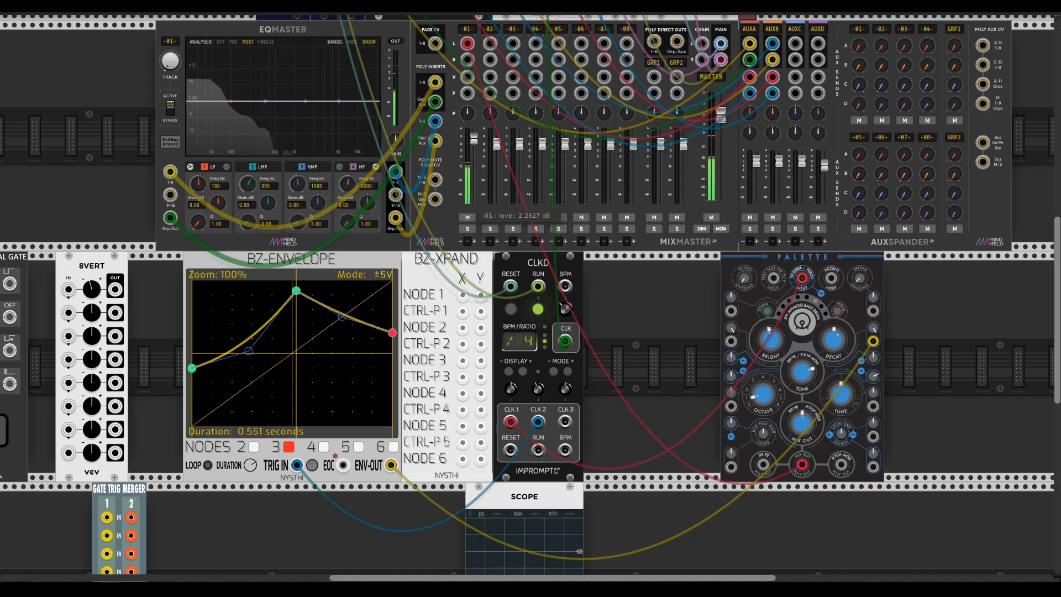
drag(298, 297, 341, 303)
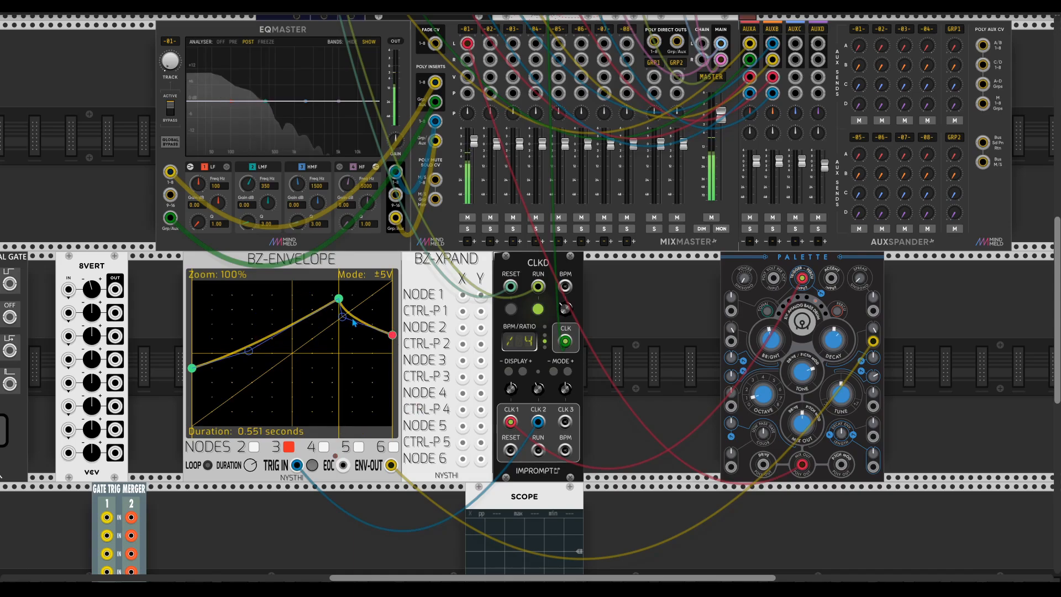
Step: Delete the Scope module below CLKD
scroll(364, 387, down, 2)
scroll(365, 387, left, 2)
right_click(558, 430)
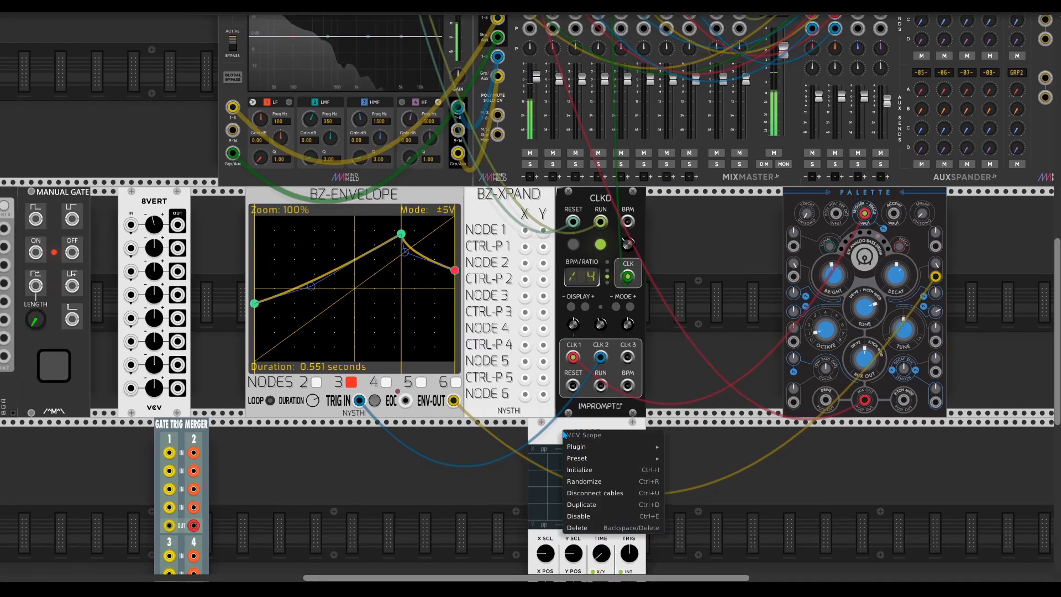
click(582, 527)
scroll(473, 451, up, 2)
scroll(473, 451, left, 2)
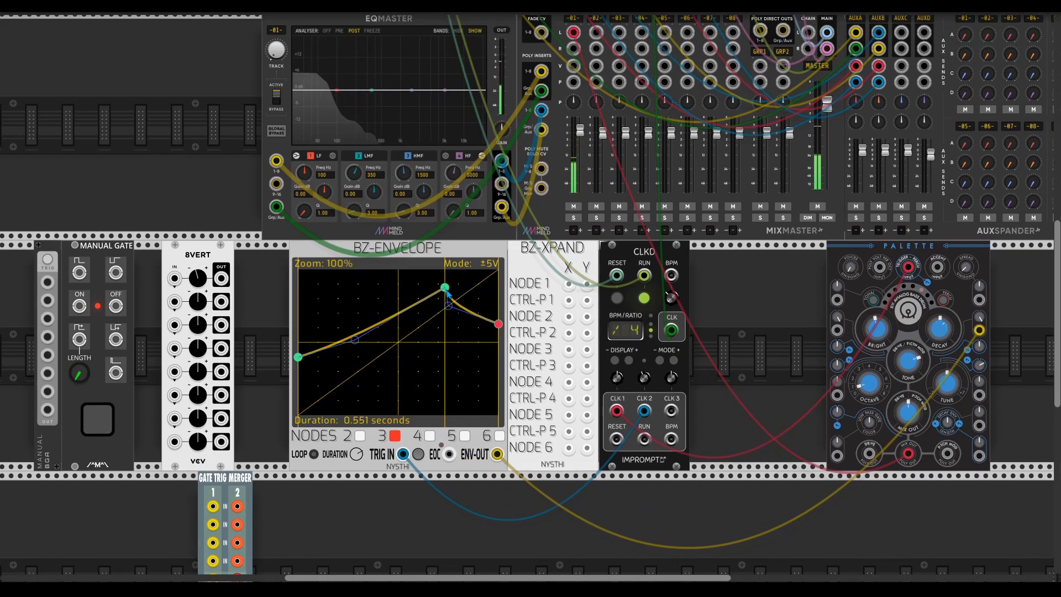
Step: Reshape the envelope with an earlier peak, lower start and end nodes, and lowered control points
drag(445, 287, 355, 296)
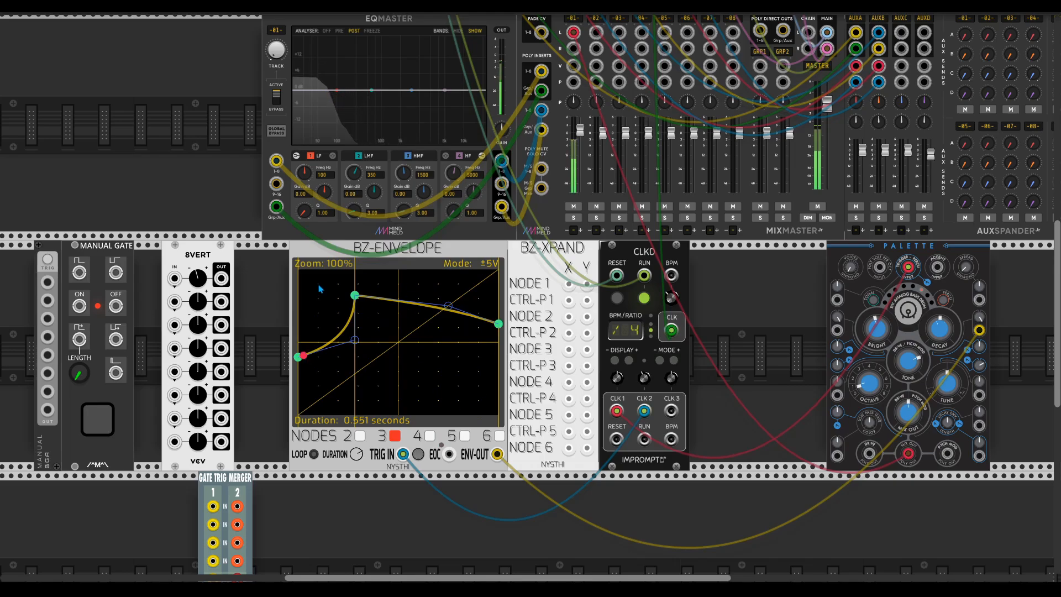
drag(354, 340, 298, 386)
drag(449, 306, 441, 347)
drag(498, 325, 499, 349)
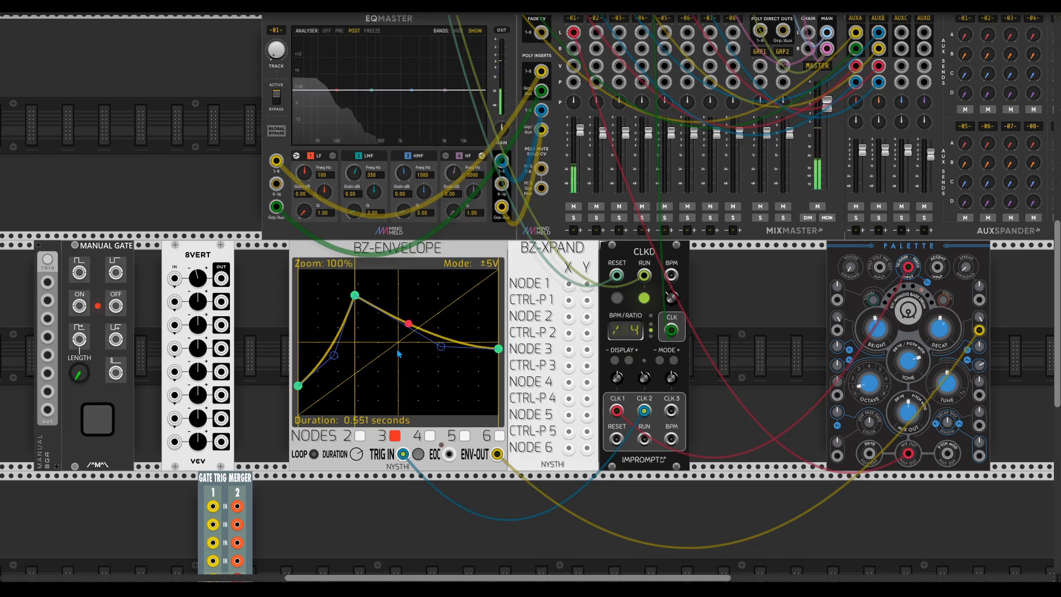
scroll(565, 402, right, 2)
scroll(565, 403, up, 1)
right_click(513, 274)
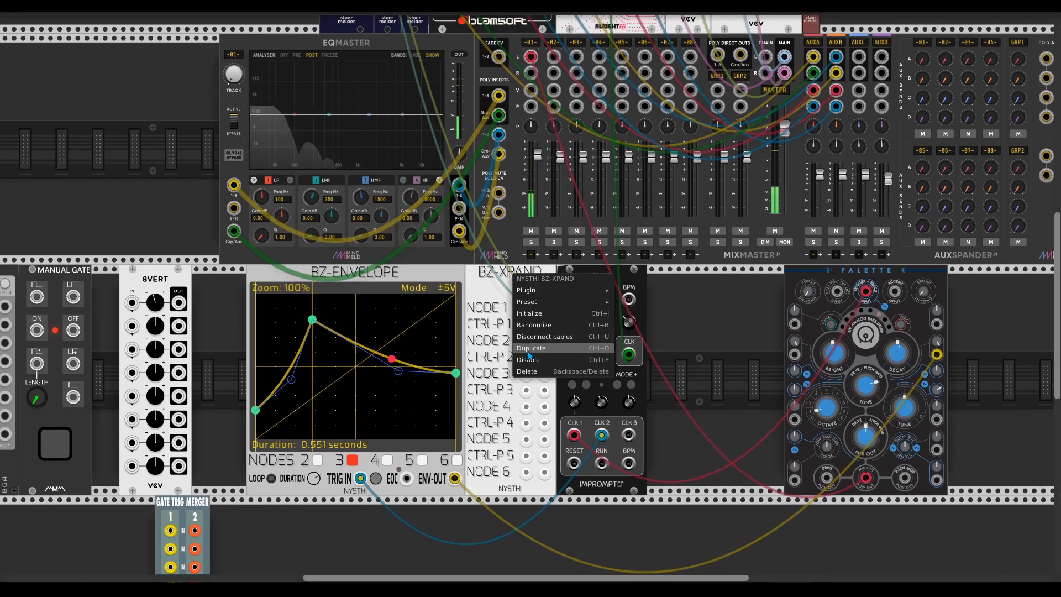
click(629, 521)
Step: Raise the envelope's end node to about the height of the peak node
scroll(647, 487, right, 5)
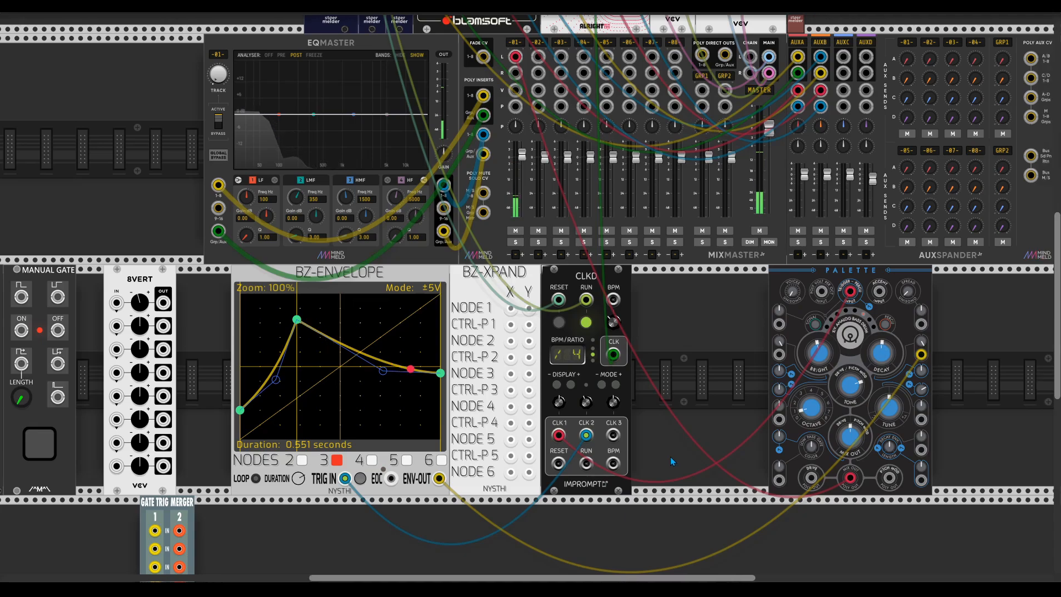
drag(334, 378, 343, 329)
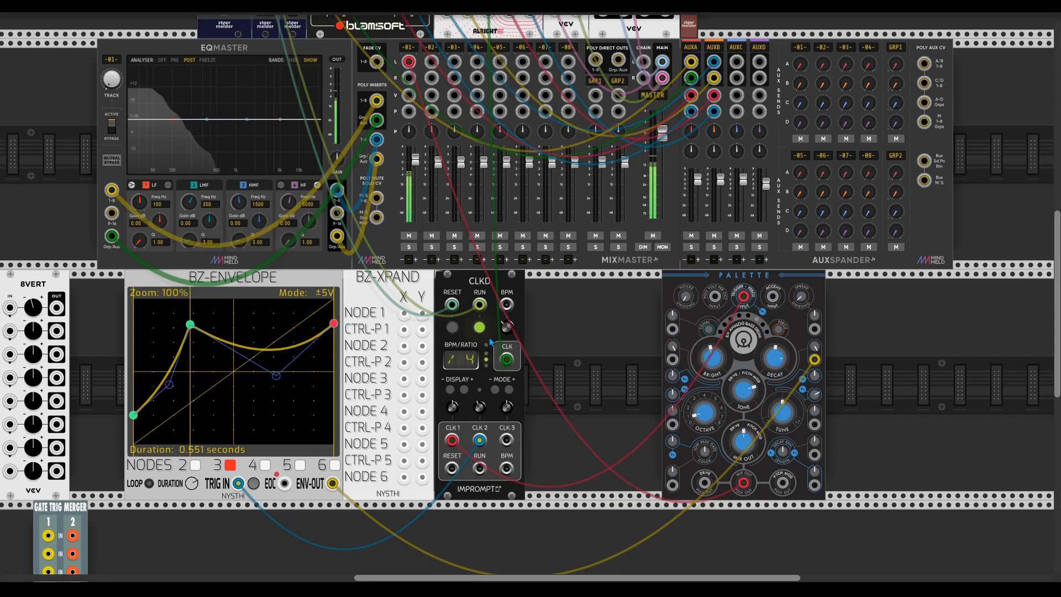
Step: Duplicate PALETTE beside the original, set CLKD's CLK 3 ratio to x4, and change the copy's synthesis model
drag(618, 387, 430, 384)
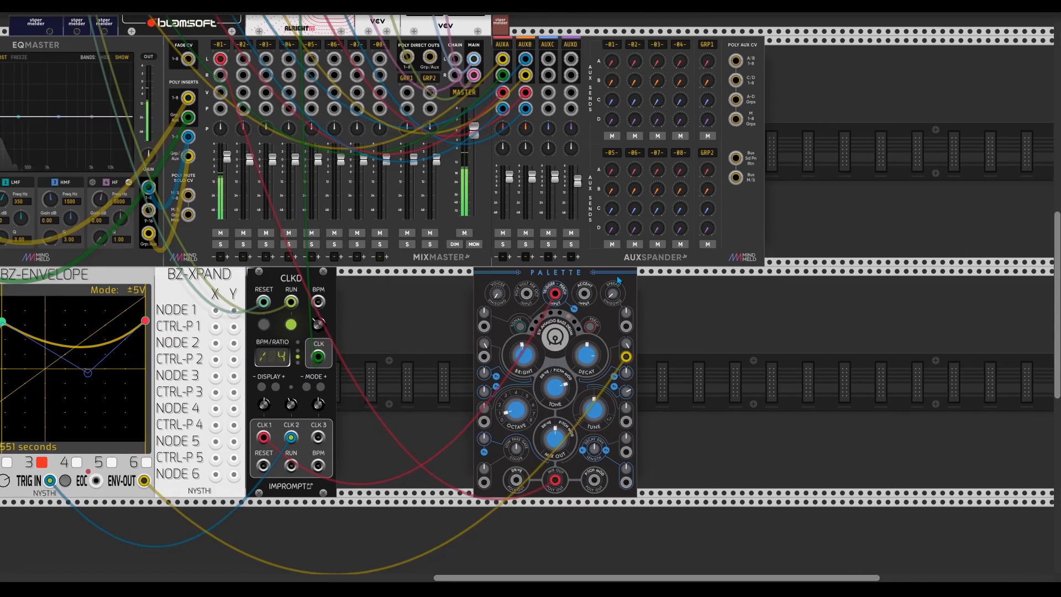
key(ctrl+d)
drag(318, 404, 318, 396)
click(742, 326)
Step: Patch CLK 3 to the second PALETTE's trigger and its output to mixer channel 2, lowering that channel's fader slightly
drag(719, 293, 318, 437)
drag(718, 480, 243, 59)
drag(250, 160, 249, 168)
Step: Duplicate BZ-ENVELOPE and place the copy directly below the original in the next row
scroll(402, 433, left, 10)
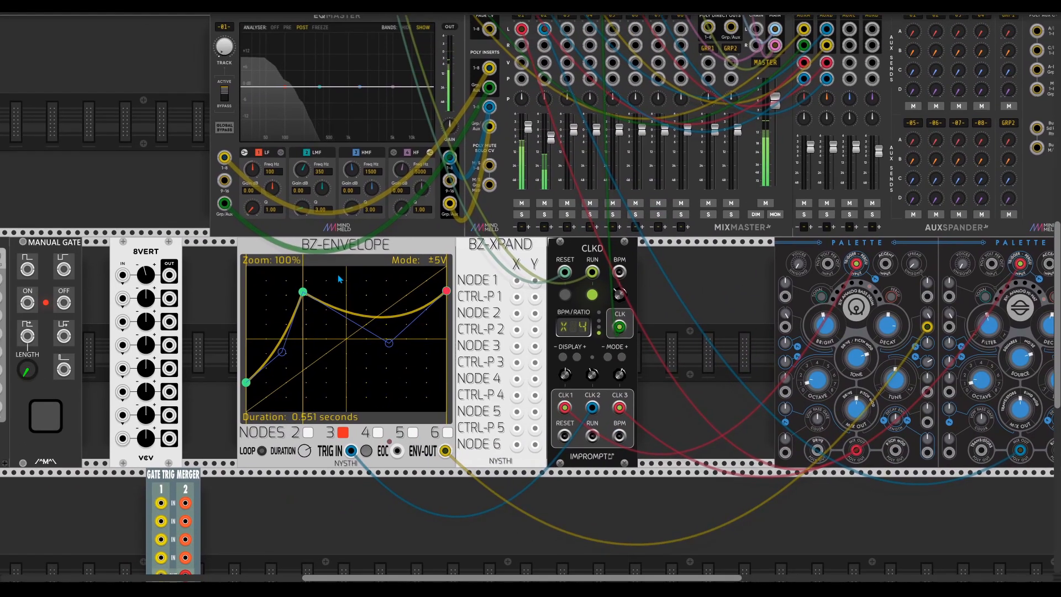
key(ctrl+d)
drag(140, 213, 412, 446)
scroll(607, 475, down, 3)
drag(437, 390, 410, 389)
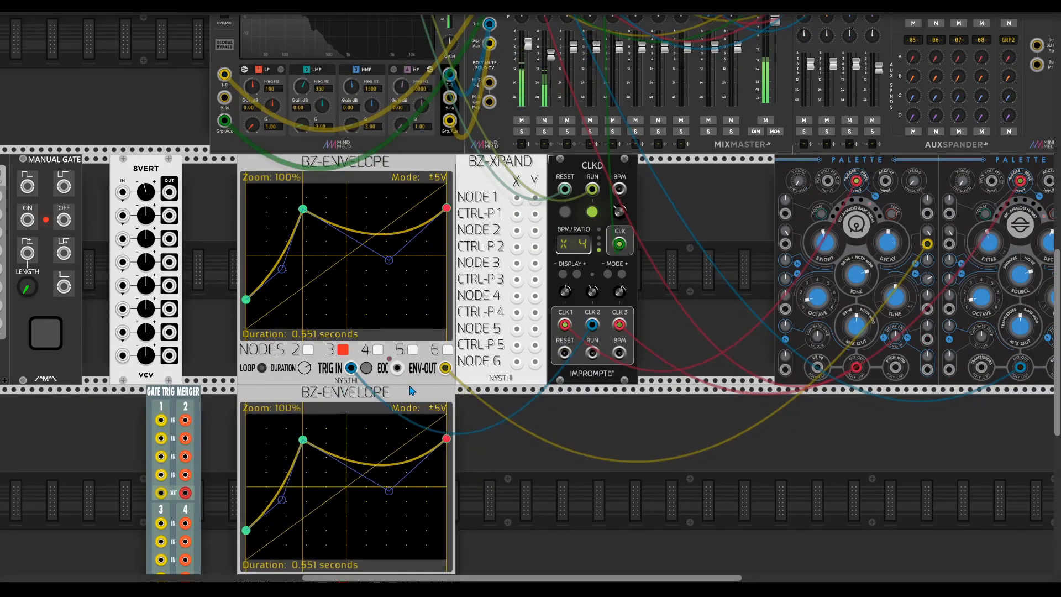
Step: Give the lower BZ-ENVELOPE the 1 to 10 seconds range with a 2.798-second duration, and trigger it from CLKD's CLK 2
scroll(602, 396, down, 3)
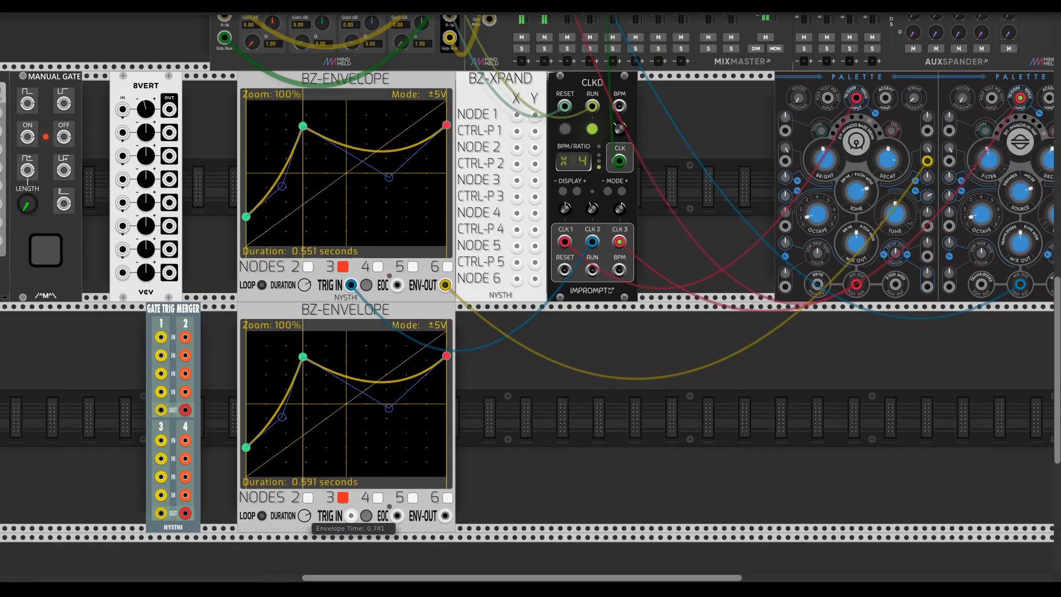
right_click(305, 515)
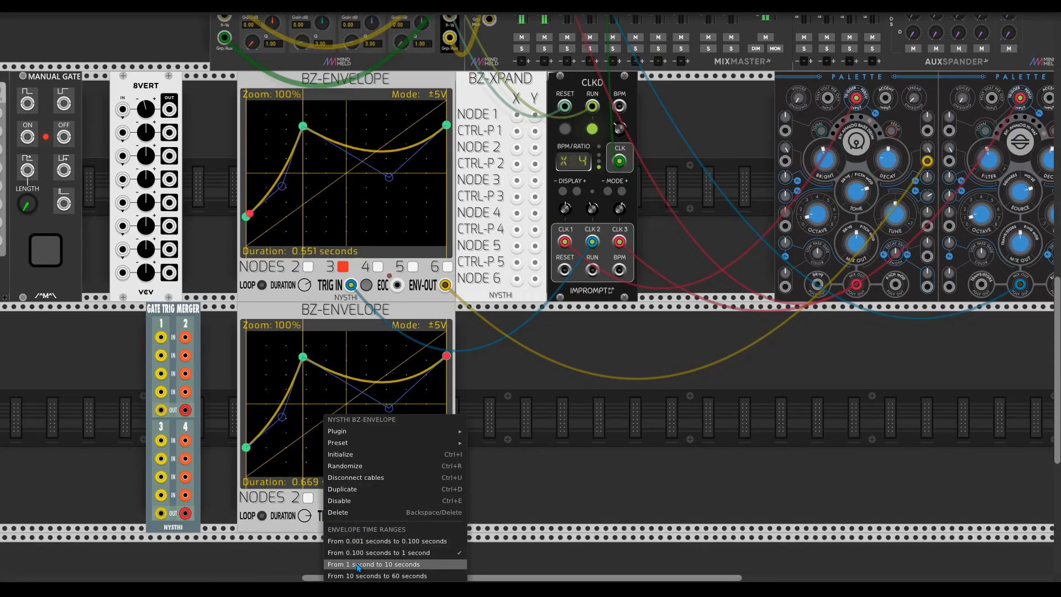
click(379, 561)
drag(350, 515, 592, 241)
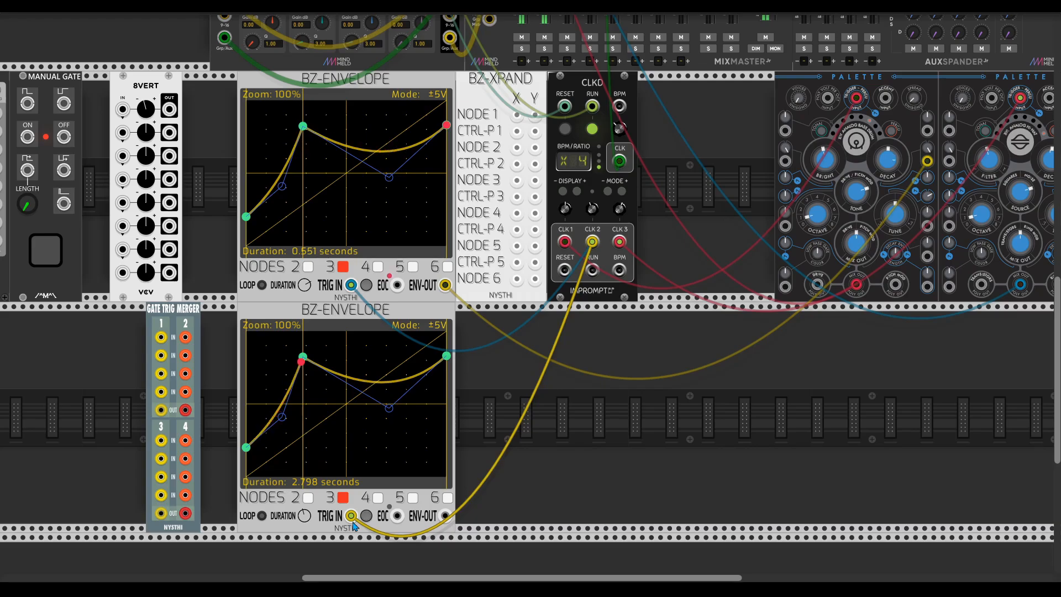
Step: Patch the lower BZ-ENVELOPE's ENV-OUT to the second PALETTE's Filter input and reshape the envelope's opening curve
scroll(500, 458, right, 1)
scroll(499, 457, up, 1)
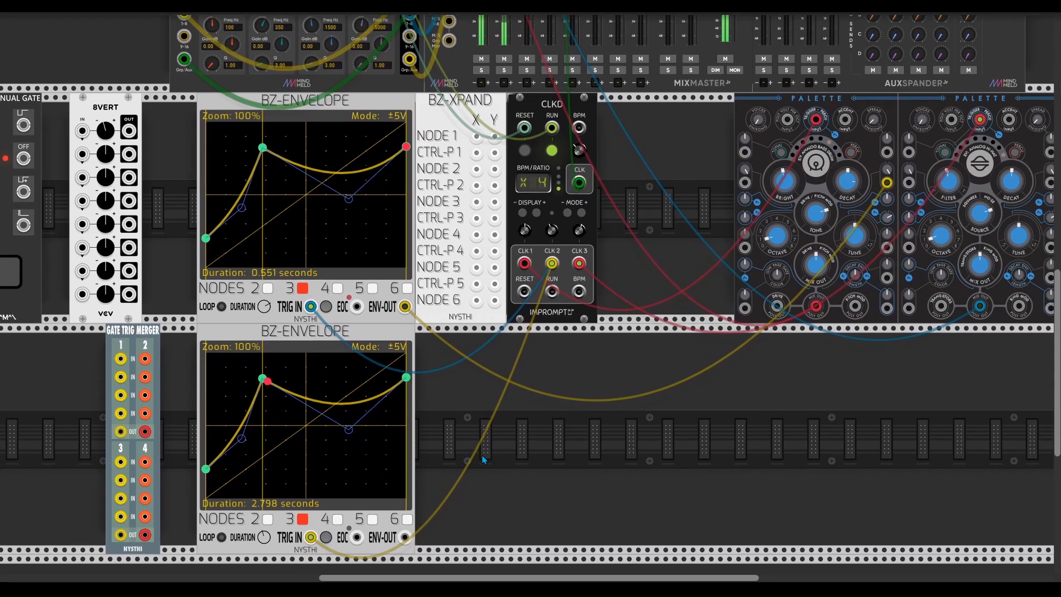
drag(208, 469, 206, 427)
drag(405, 539, 788, 188)
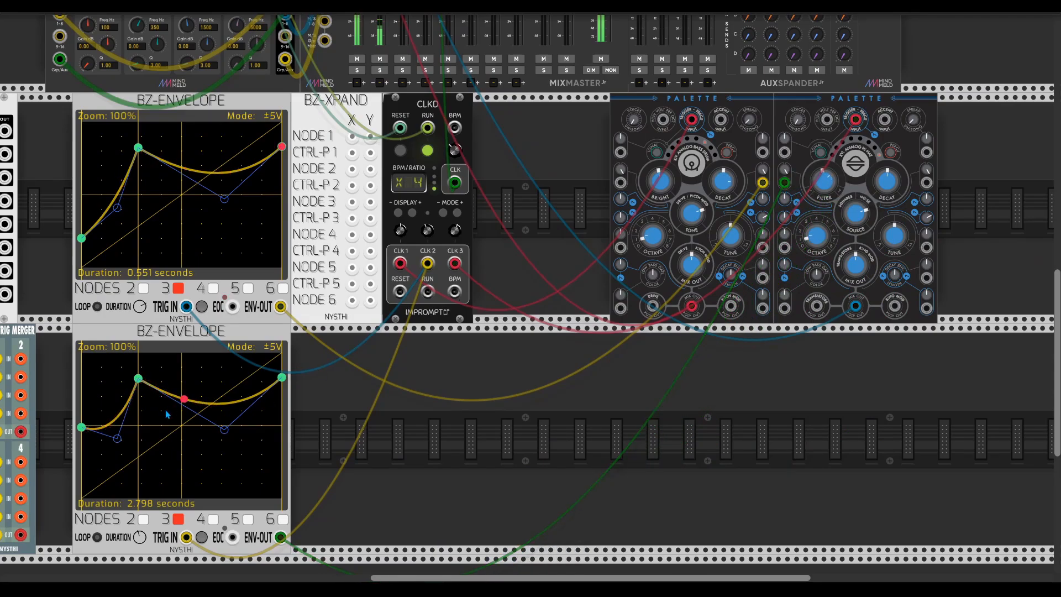
drag(84, 431, 108, 393)
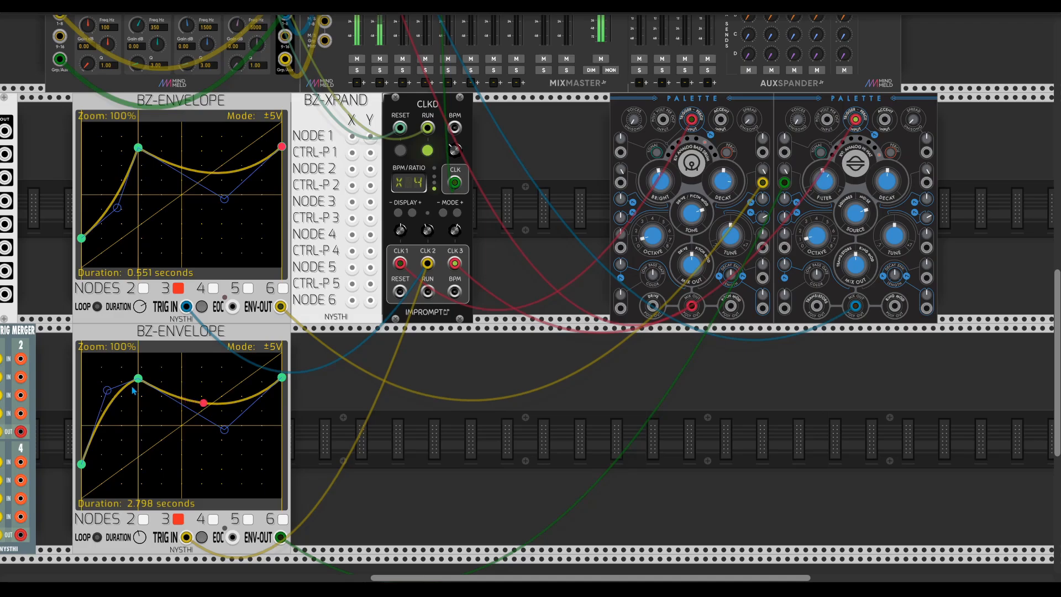
Step: Switch the lower BZ-ENVELOPE to four nodes and shape an early peak, a steep fall to a low third node, and a curved rise
click(213, 519)
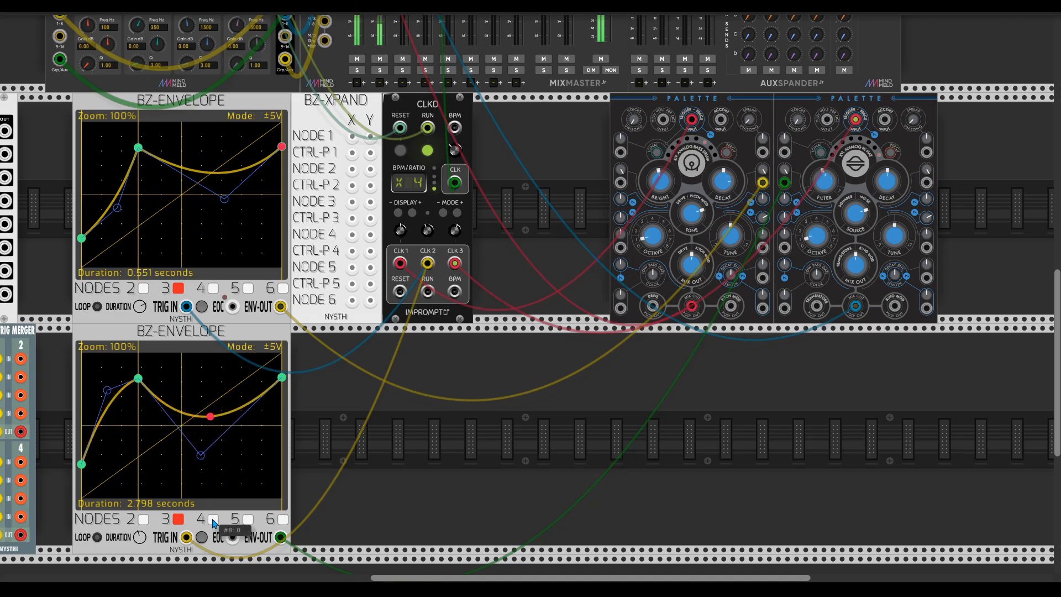
drag(148, 451, 132, 409)
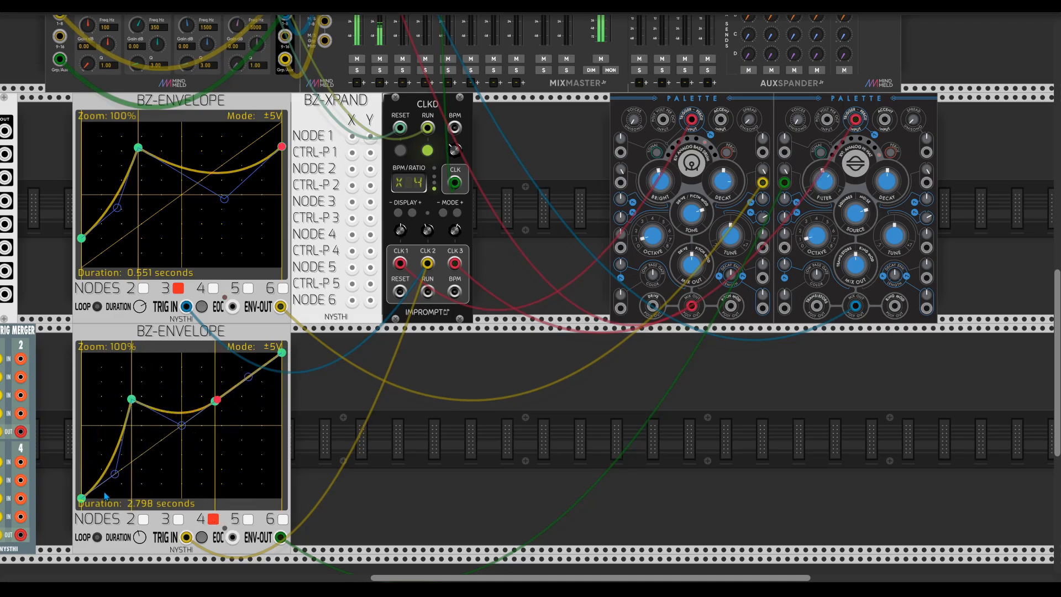
drag(80, 505, 81, 458)
drag(215, 401, 178, 463)
drag(131, 401, 111, 388)
drag(177, 464, 146, 475)
drag(246, 378, 173, 491)
drag(147, 426, 151, 406)
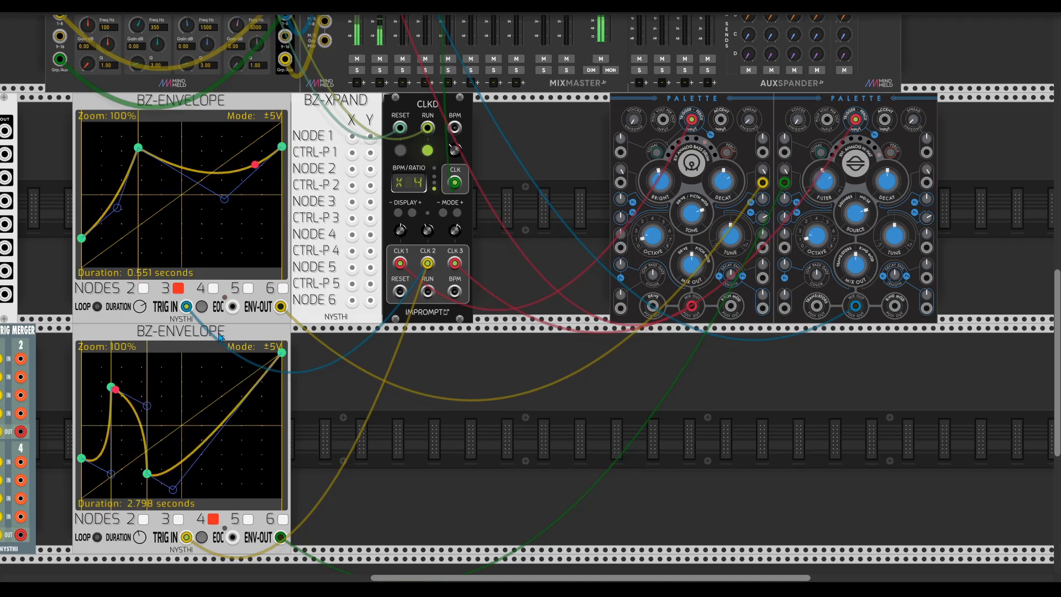
Step: Duplicate the lower BZ-ENVELOPE beside itself, with the copy triggered from CLKD's CLK 2 and its ENV-OUT patched to the second PALETTE's Decay input
key(ctrl+d)
drag(405, 541, 427, 264)
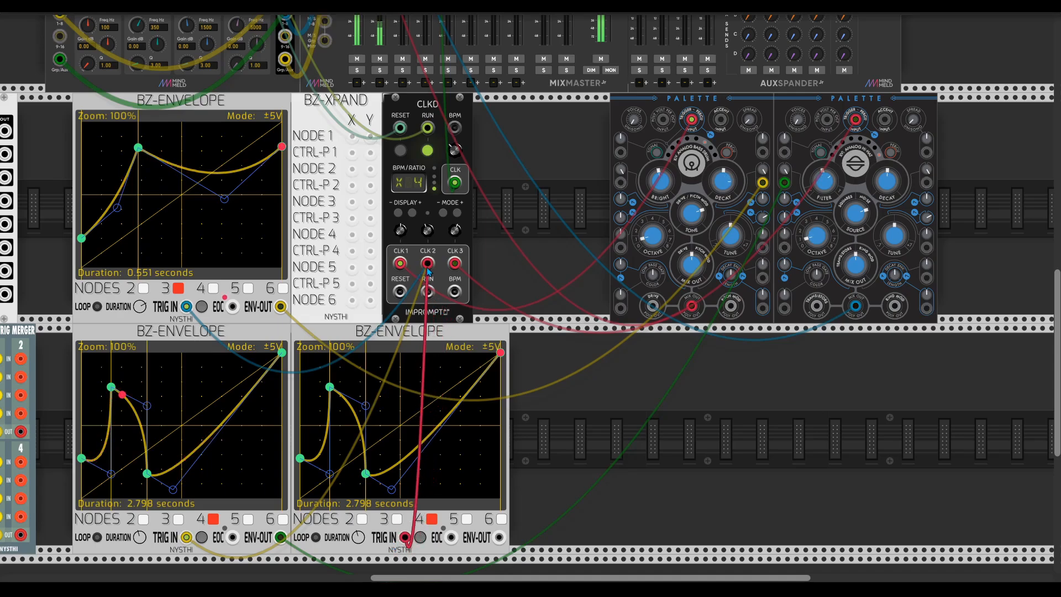
drag(501, 538, 927, 183)
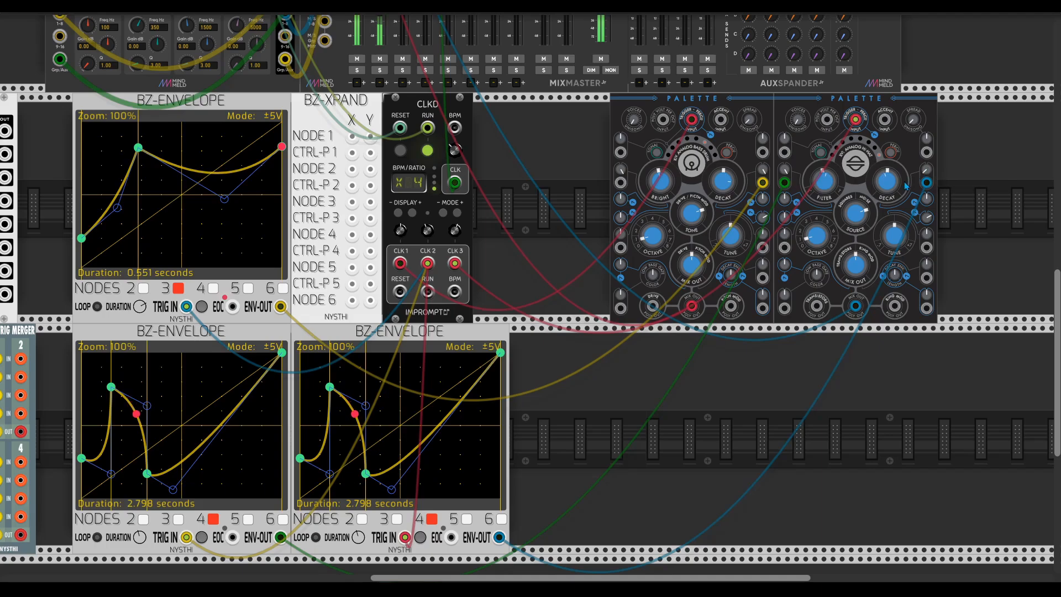
Step: Reshape the copied BZ-ENVELOPE into a low early dip, a steep rise to the third node, and a curved climb to the end
drag(395, 463, 395, 418)
drag(331, 388, 376, 473)
drag(365, 405, 342, 412)
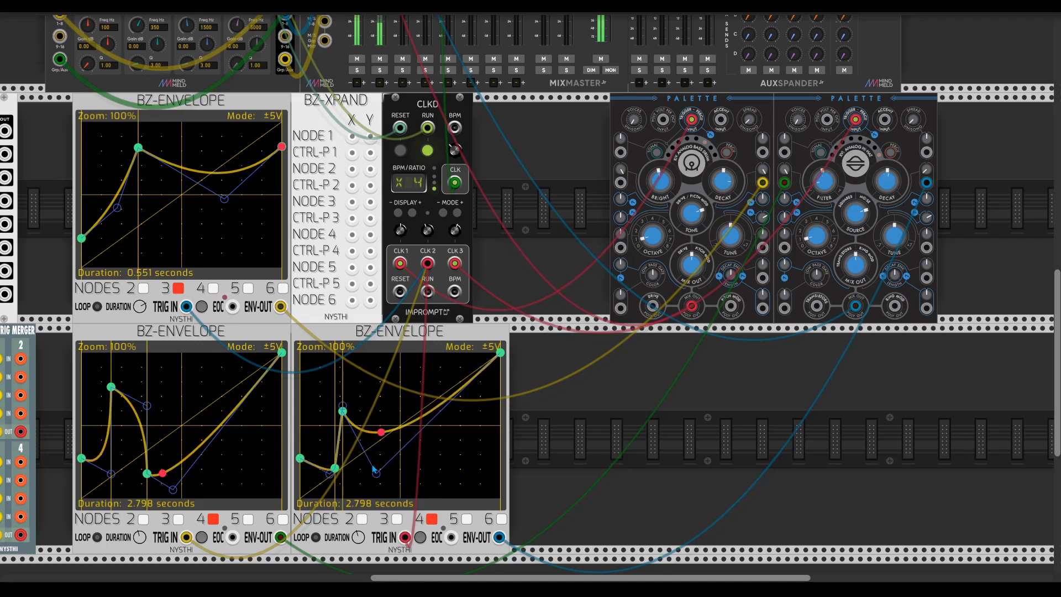
drag(377, 474, 318, 470)
Step: Set the second PALETTE's Harmonics to 1, and place a duplicate of that PALETTE directly beside it
scroll(702, 406, up, 5)
scroll(702, 406, right, 3)
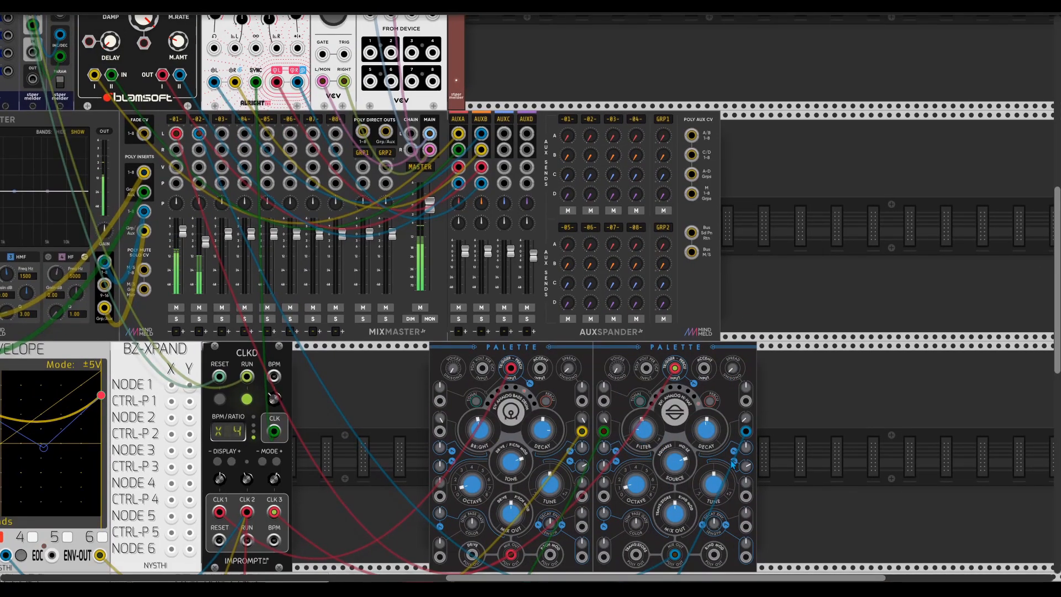
drag(675, 463, 676, 439)
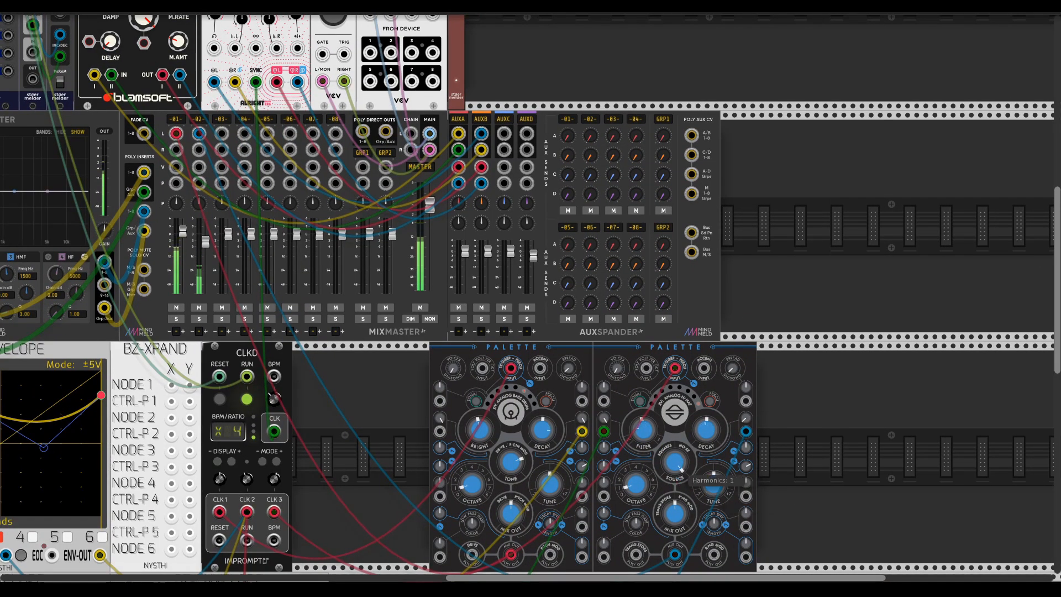
key(ctrl+d)
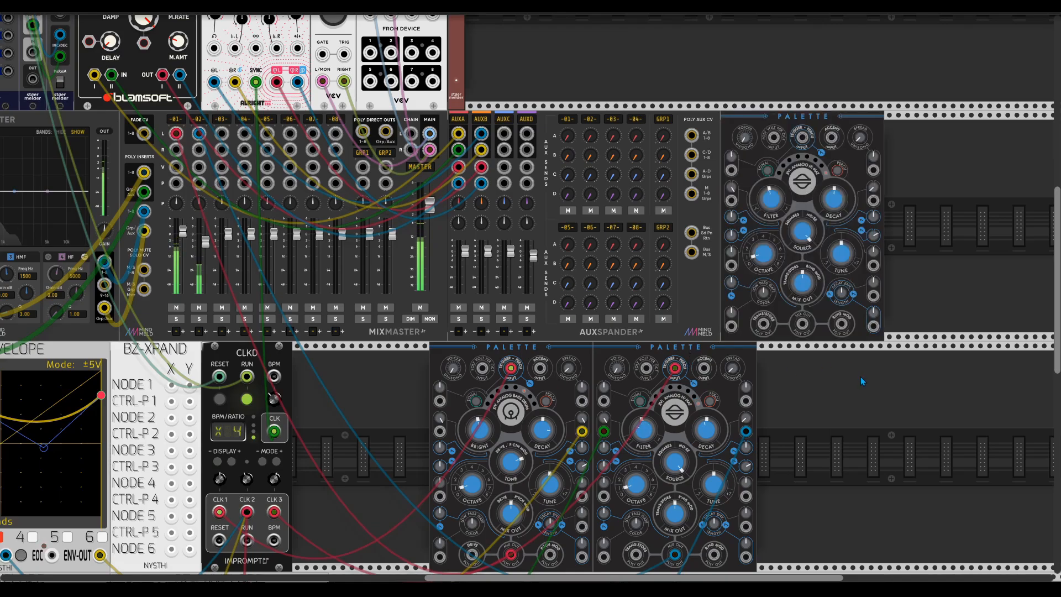
drag(793, 339, 778, 467)
Step: Add the HETRICK Boolean module next to CLKD and patch CLKD's main CLK output to its In A
right_click(792, 271)
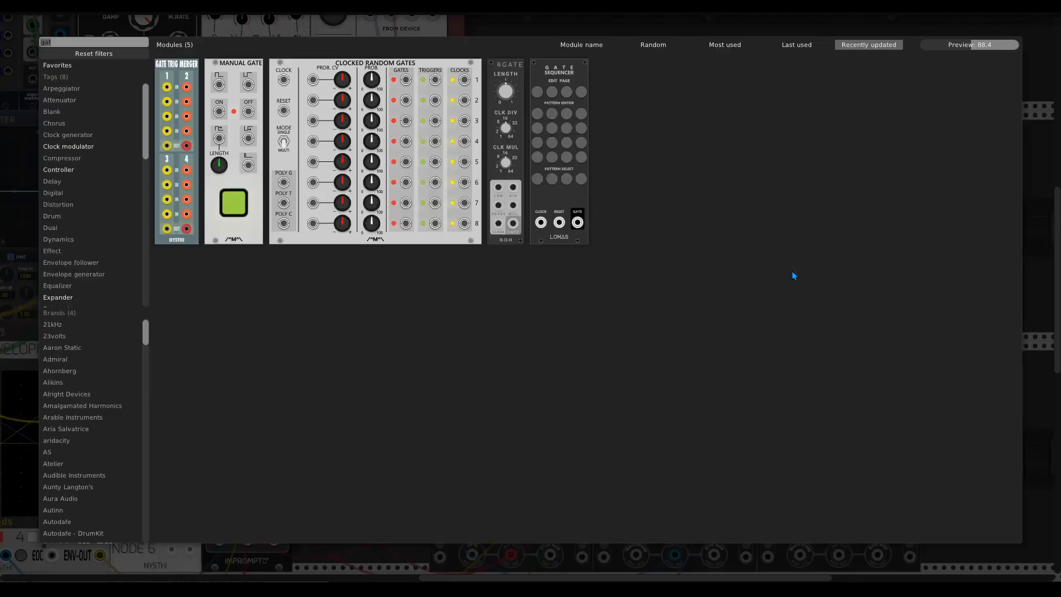
key(BackSpace)
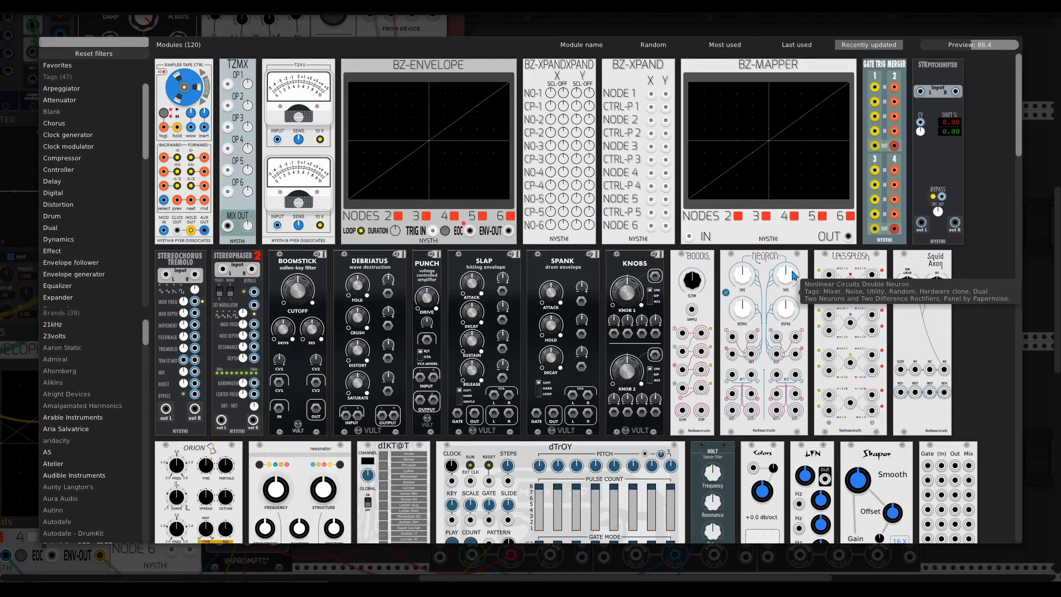
text(bool)
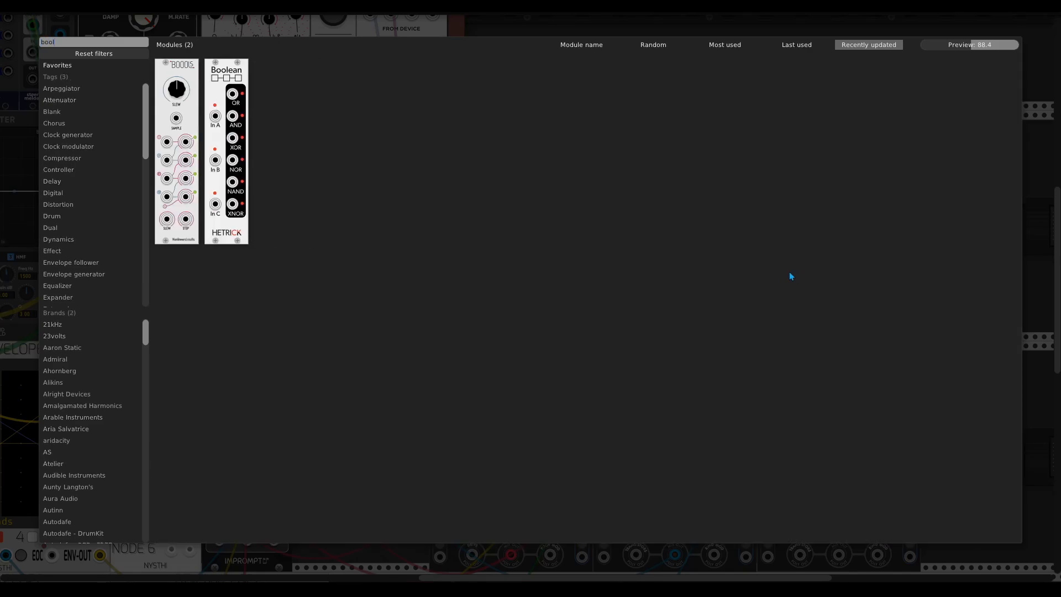
drag(247, 236, 474, 432)
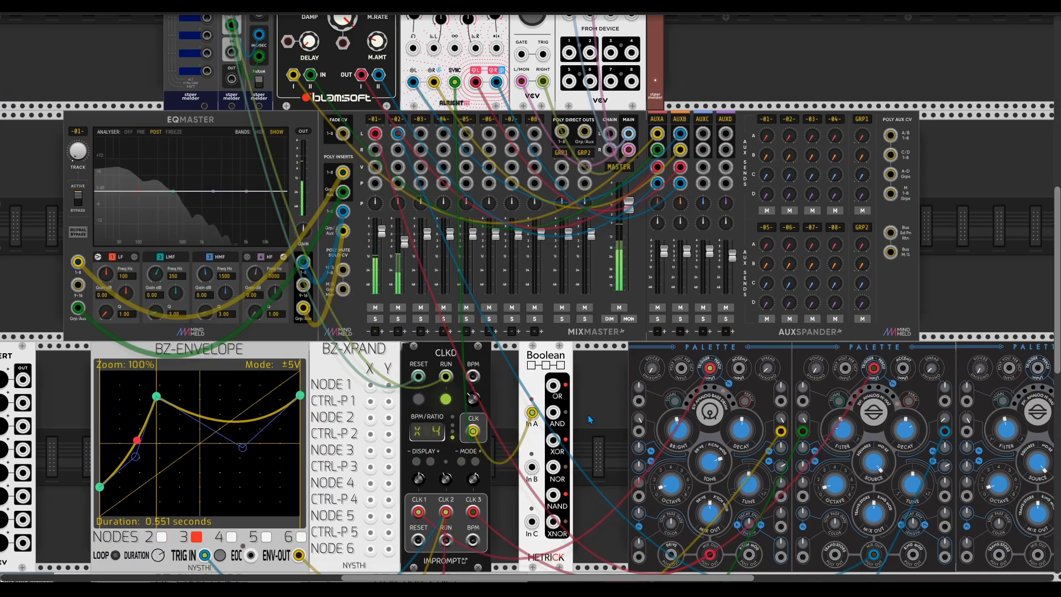
Step: Trigger the third PALETTE from Boolean's NOR output and patch its main output to MixMaster channel 3
scroll(590, 415, right, 5)
scroll(590, 415, right, 4)
drag(729, 350, 245, 449)
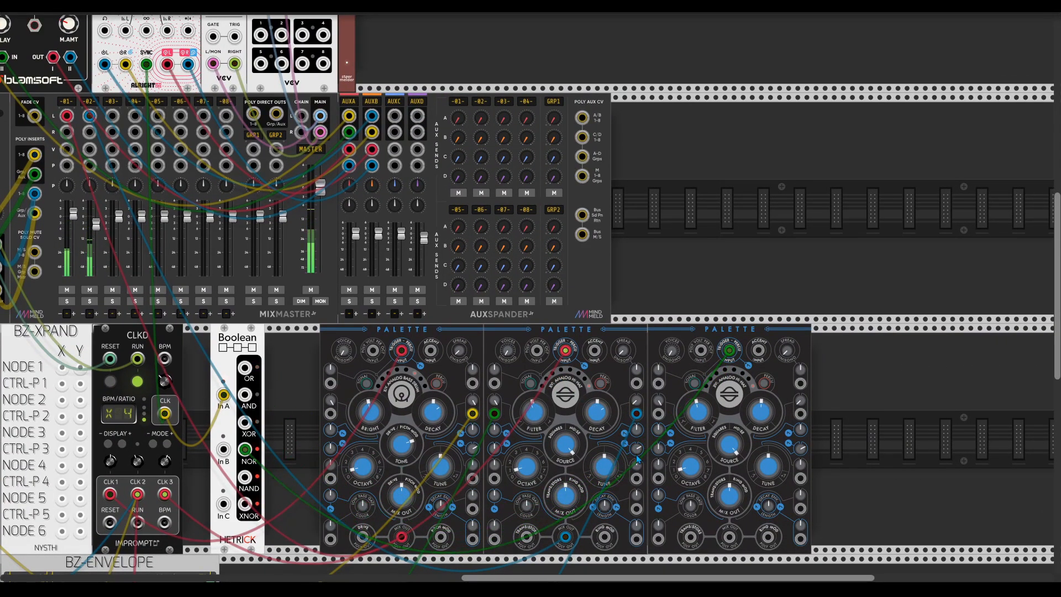
drag(725, 539, 113, 116)
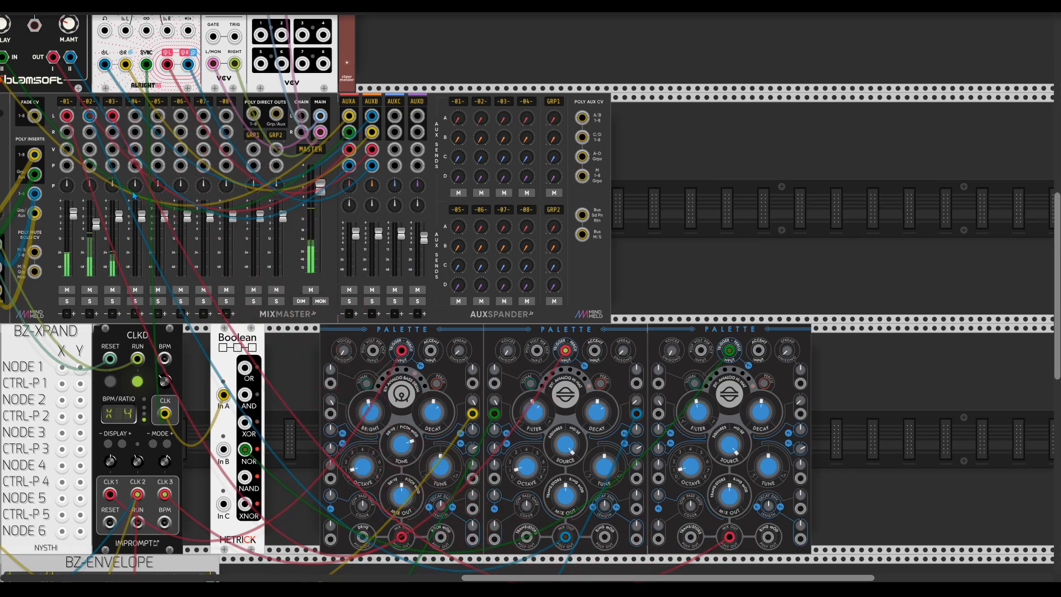
Step: Lower the third PALETTE's Source setting and raise its Filter setting
mouse_move(729, 445)
drag(698, 412, 698, 389)
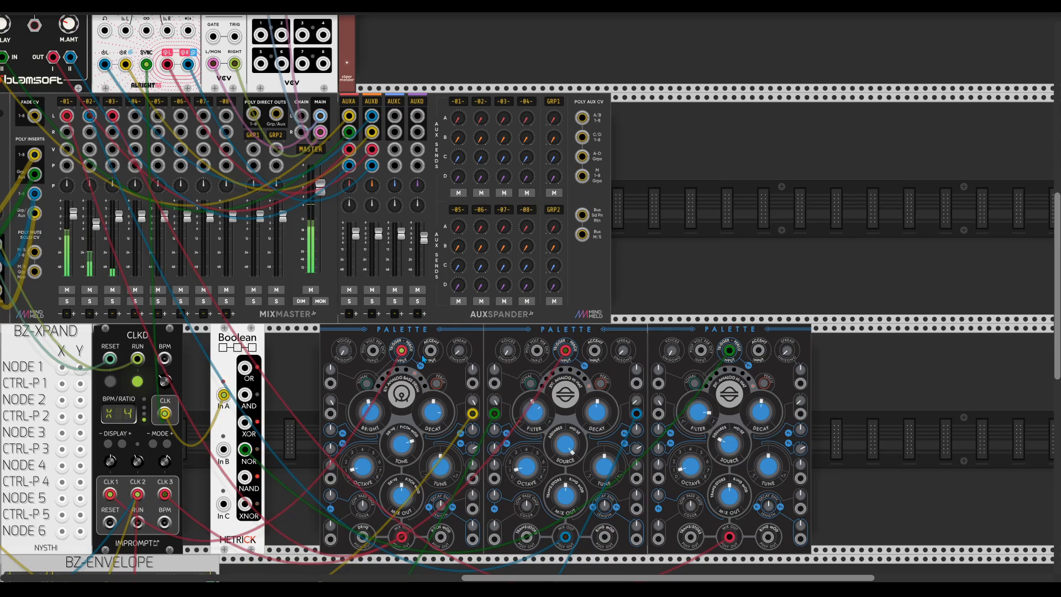
Step: Duplicate the last BZ-ENVELOPE in the lower row beside itself and patch the copy's TRIG IN to Boolean's NOR output
scroll(347, 398, down, 5)
scroll(347, 398, left, 3)
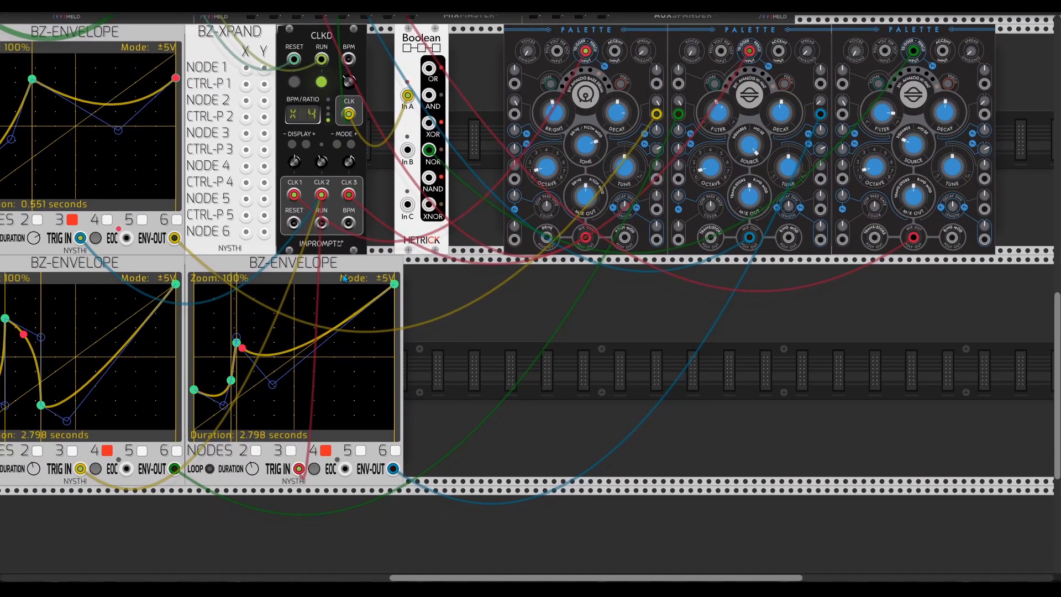
key(ctrl+d)
scroll(746, 344, up, 1)
scroll(745, 344, left, 1)
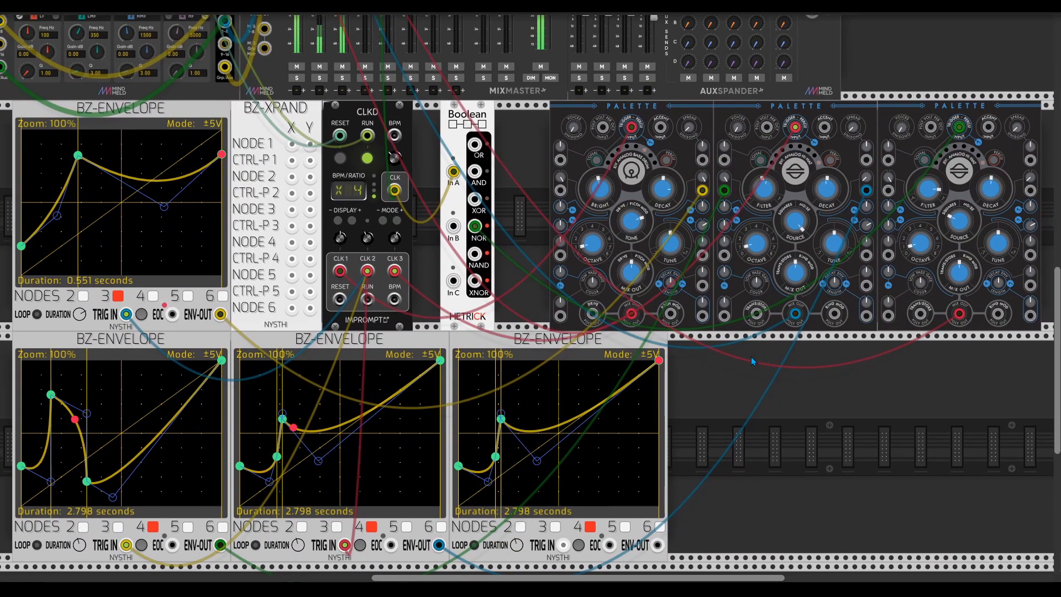
drag(563, 545, 475, 226)
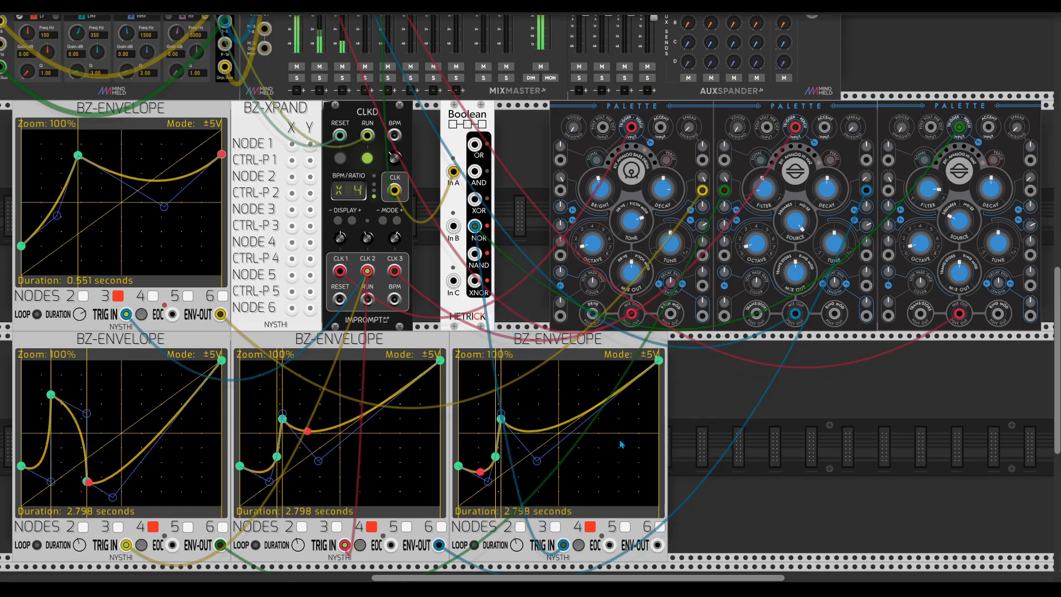
Step: Patch the new BZ-ENVELOPE's ENV-OUT to the third PALETTE's Filter input, adjust the Timbre CV amount, and shape the curve's opening as a steep dip
drag(496, 457, 498, 428)
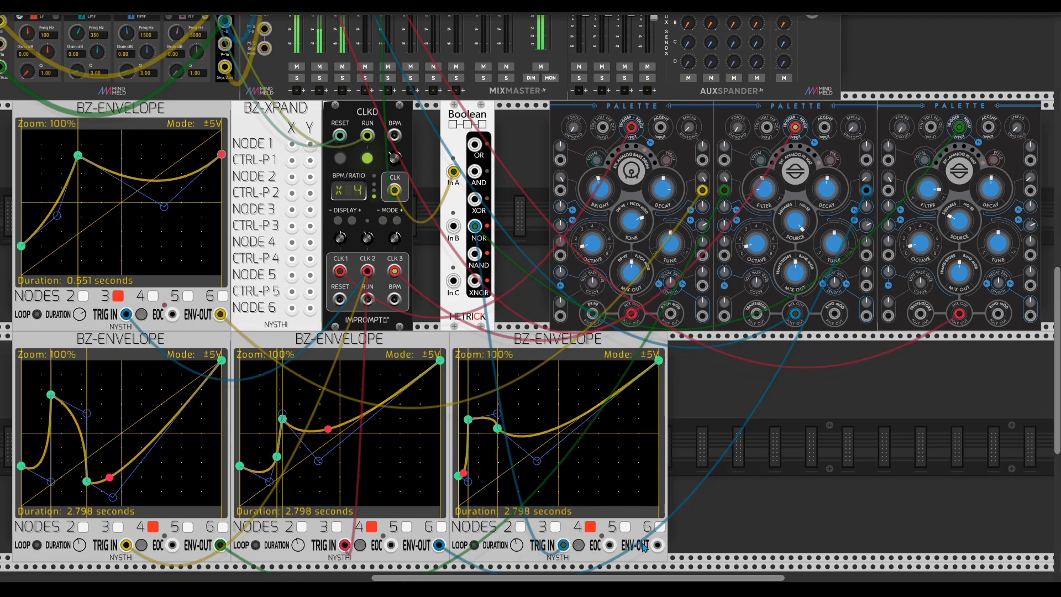
drag(658, 545, 888, 190)
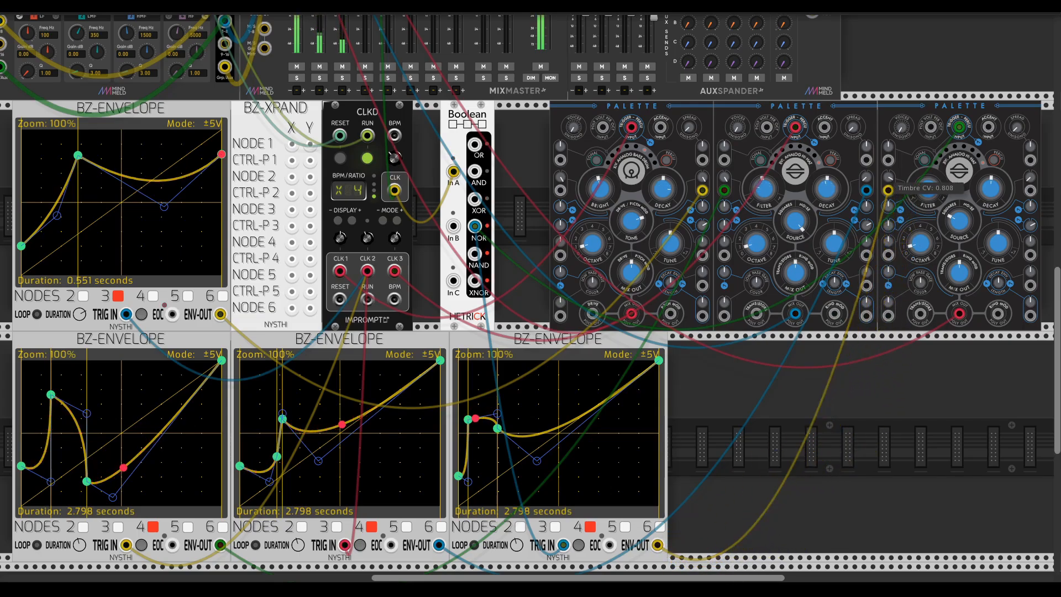
mouse_move(470, 426)
mouse_down()
mouse_move(476, 500)
mouse_move(462, 420)
mouse_up()
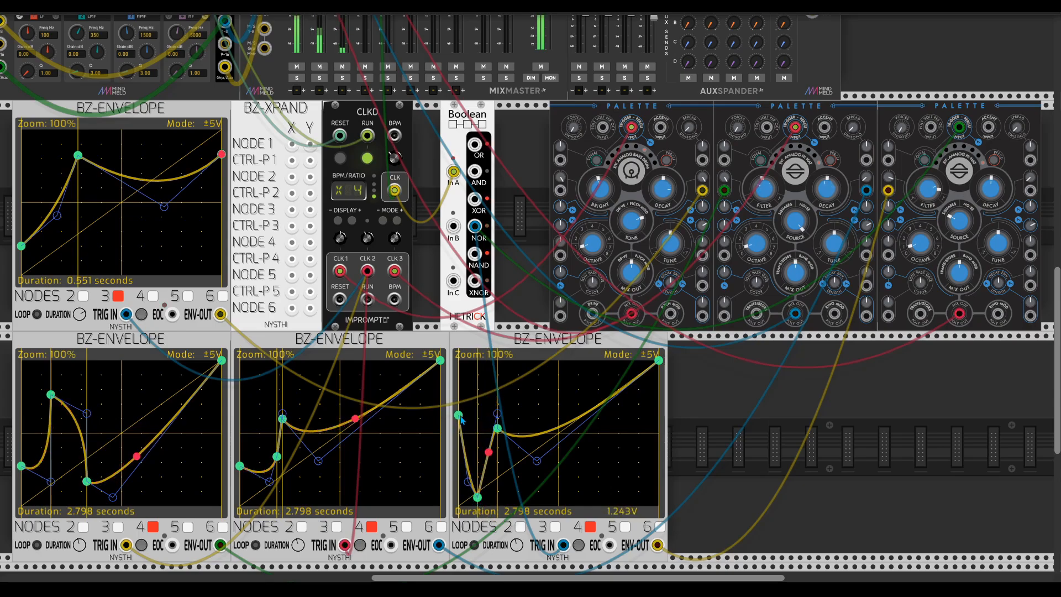
drag(886, 182, 887, 194)
Step: Set MixMaster channel 2's level to -15.929 dB and its AUXA send to -1.2327 dB
scroll(865, 336, up, 5)
scroll(865, 336, right, 3)
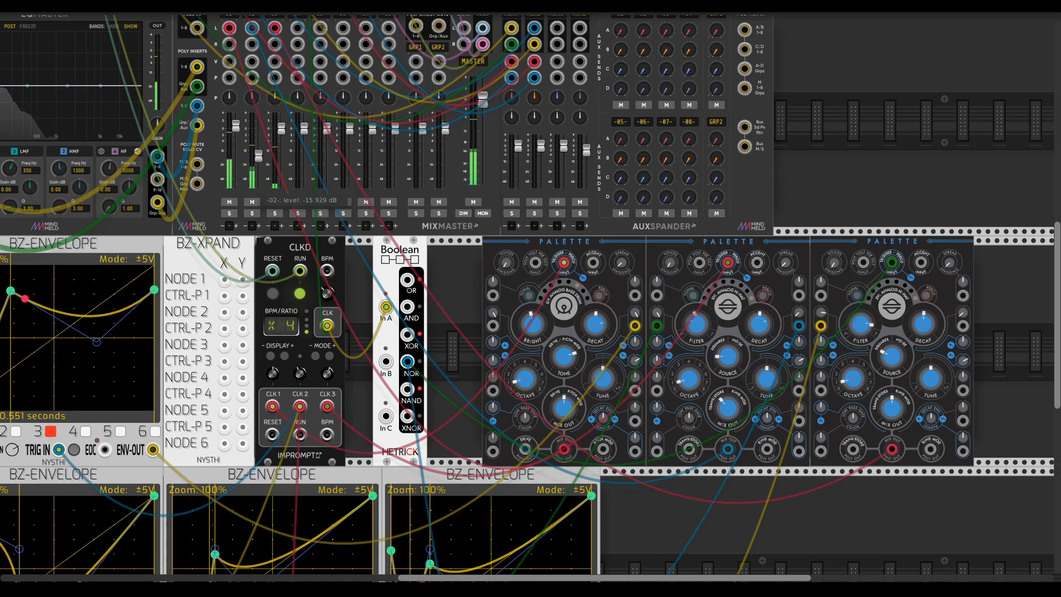
scroll(562, 177, up, 4)
scroll(562, 177, left, 1)
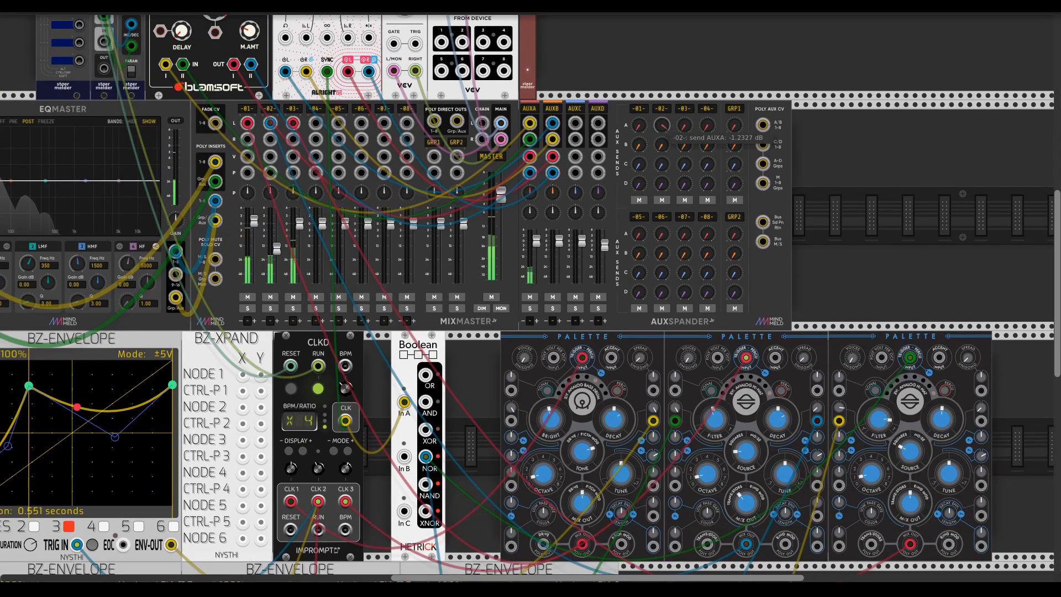
Step: Raise the low second node of the last BZ-ENVELOPE in the lower row slightly
scroll(739, 371, down, 11)
scroll(740, 371, up, 6)
scroll(739, 372, right, 5)
scroll(741, 374, down, 4)
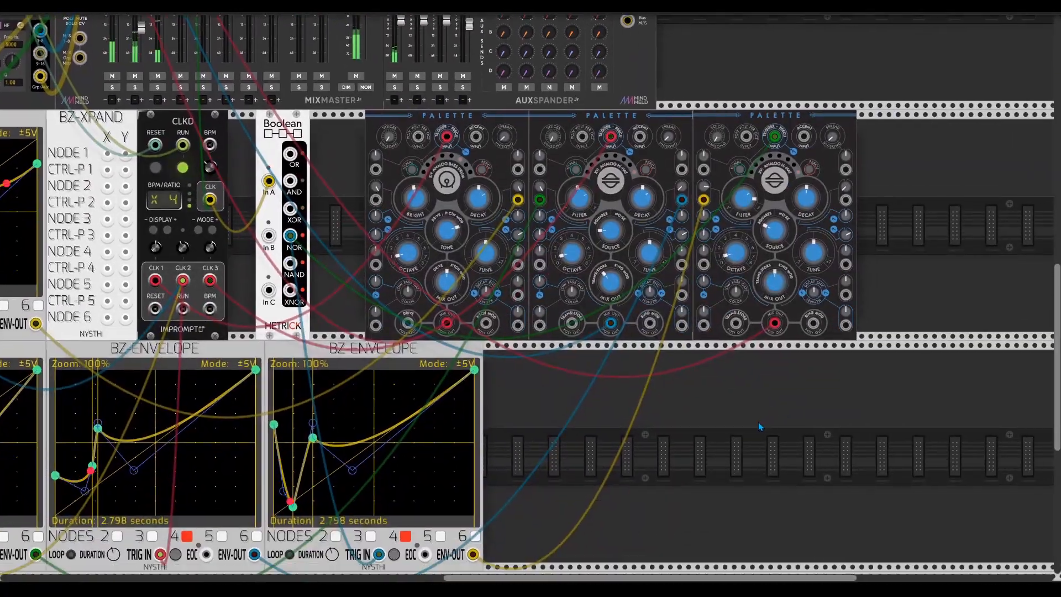
scroll(674, 407, left, 4)
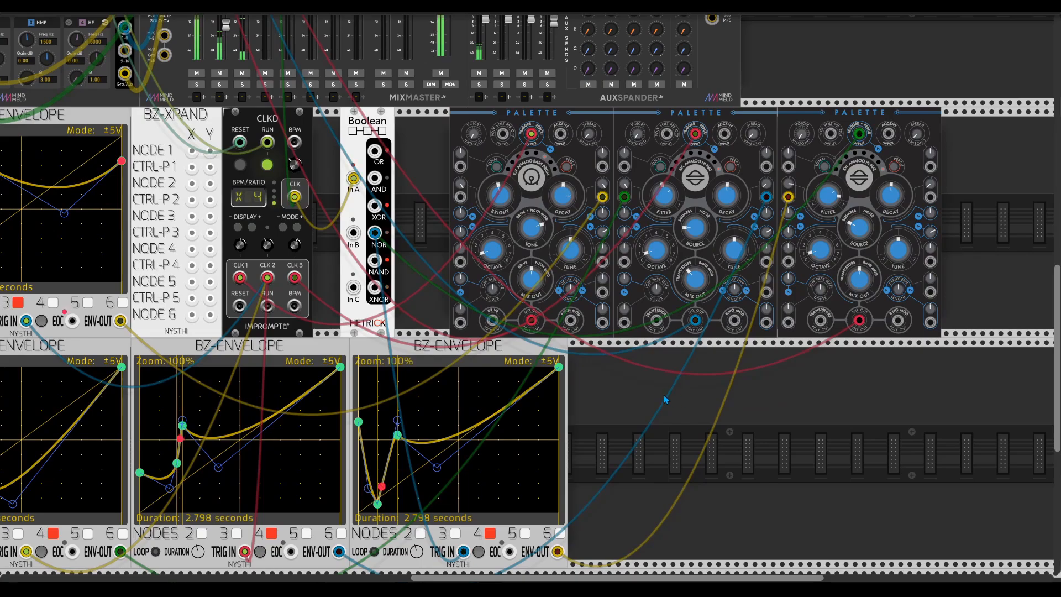
drag(377, 503, 380, 492)
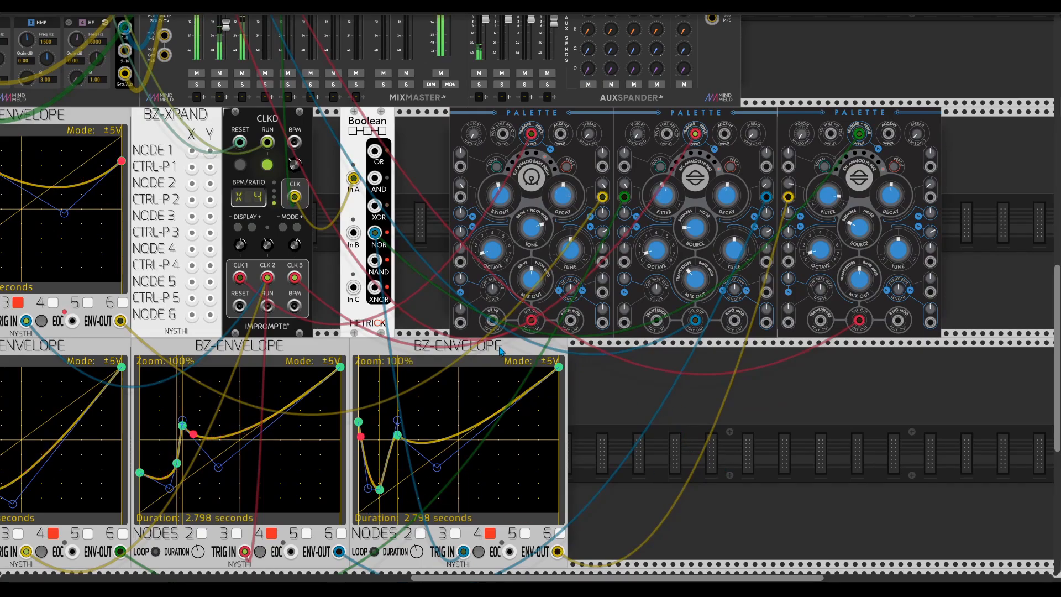
Step: Add a copy of the last BZ-ENVELOPE further along the same row, leaving a small gap between them
key(ctrl+v)
drag(687, 353, 760, 356)
scroll(910, 420, right, 7)
scroll(910, 420, down, 1)
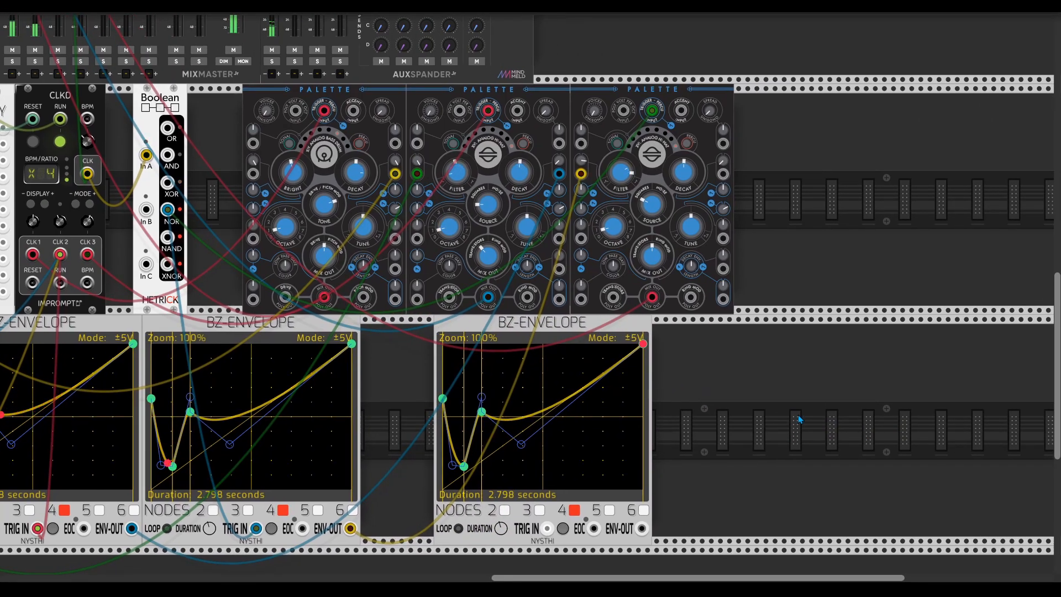
Step: Place a duplicate of the third PALETTE beside it and switch the copy to the two-operator engine with Mod, Feedback and Ratio controls
scroll(833, 417, up, 3)
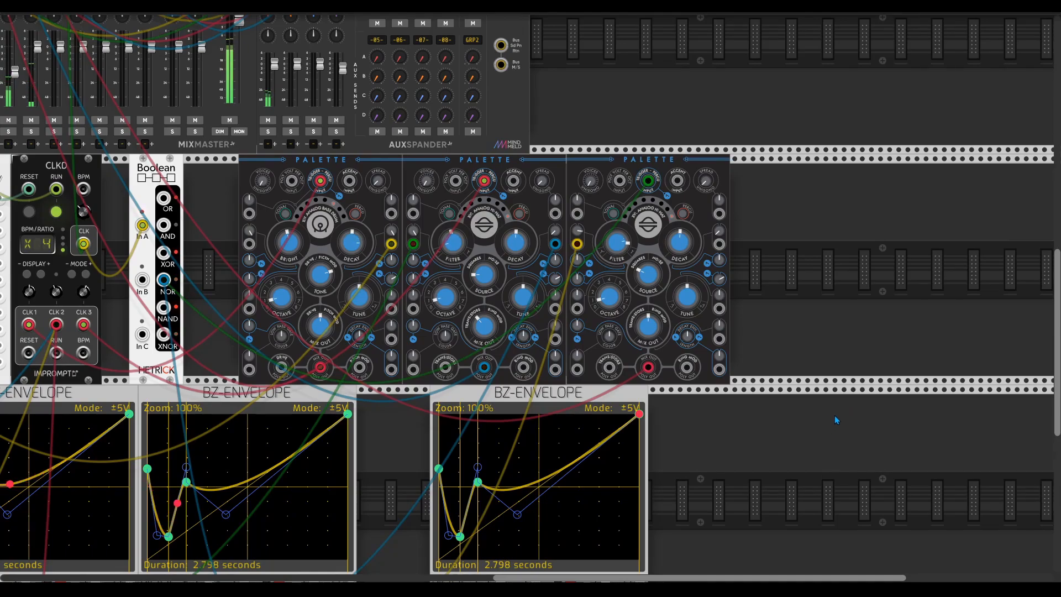
scroll(830, 427, left, 4)
scroll(829, 426, up, 1)
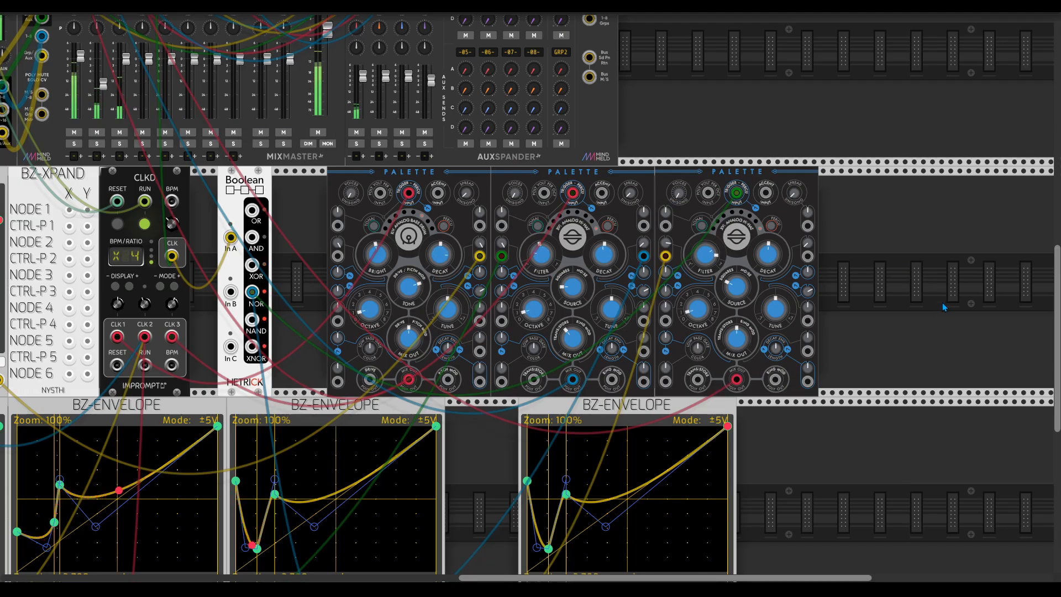
key(ctrl+d)
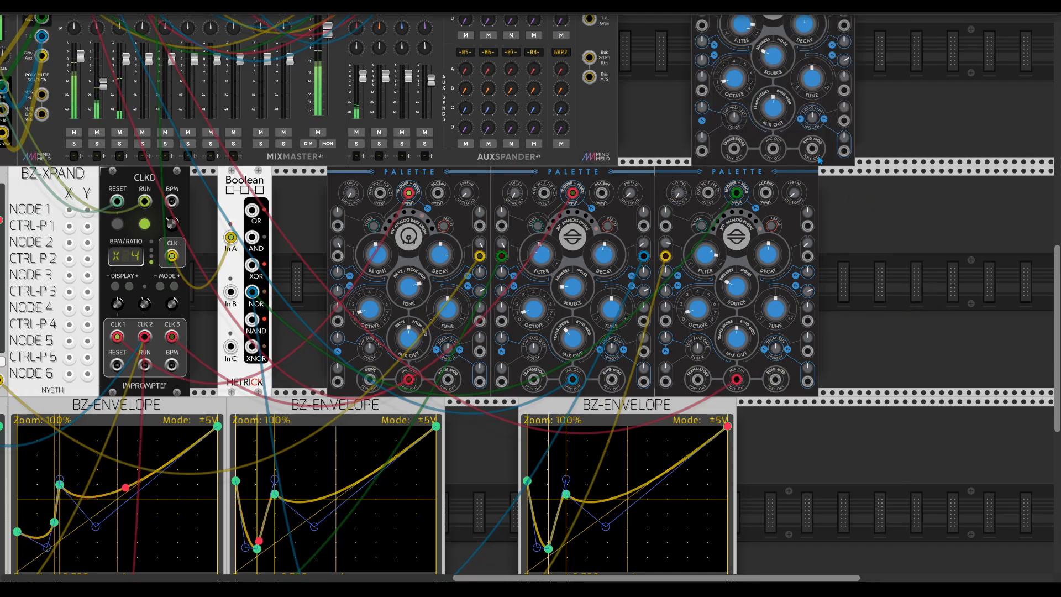
click(880, 227)
click(881, 228)
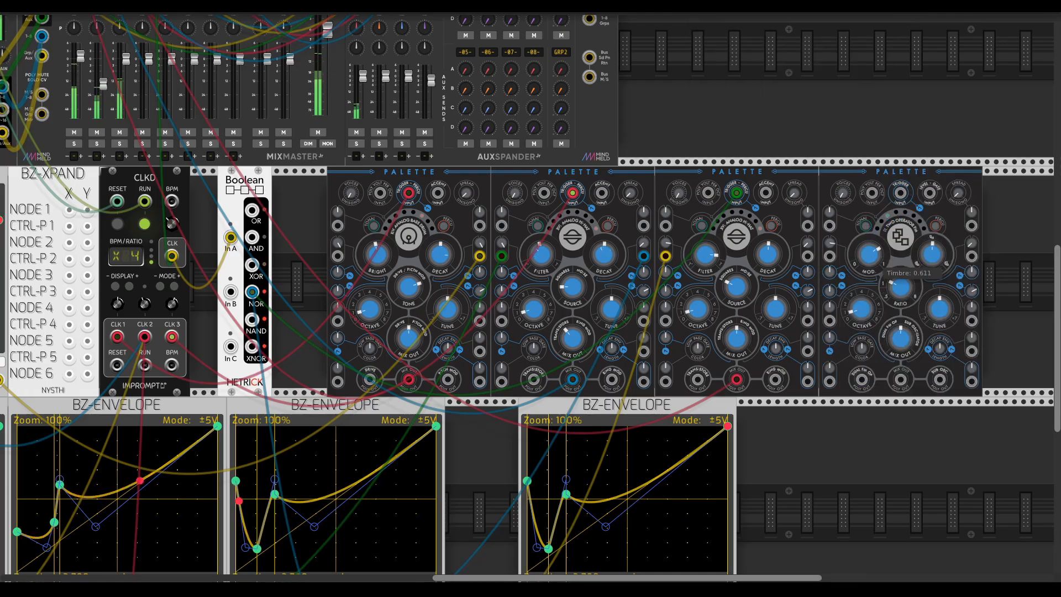
Step: Trigger the newest BZ-ENVELOPE from CLKD's CLK 2 and patch its ENV-OUT to the fourth PALETTE's modulation input beside the Tune knob
scroll(709, 495, down, 3)
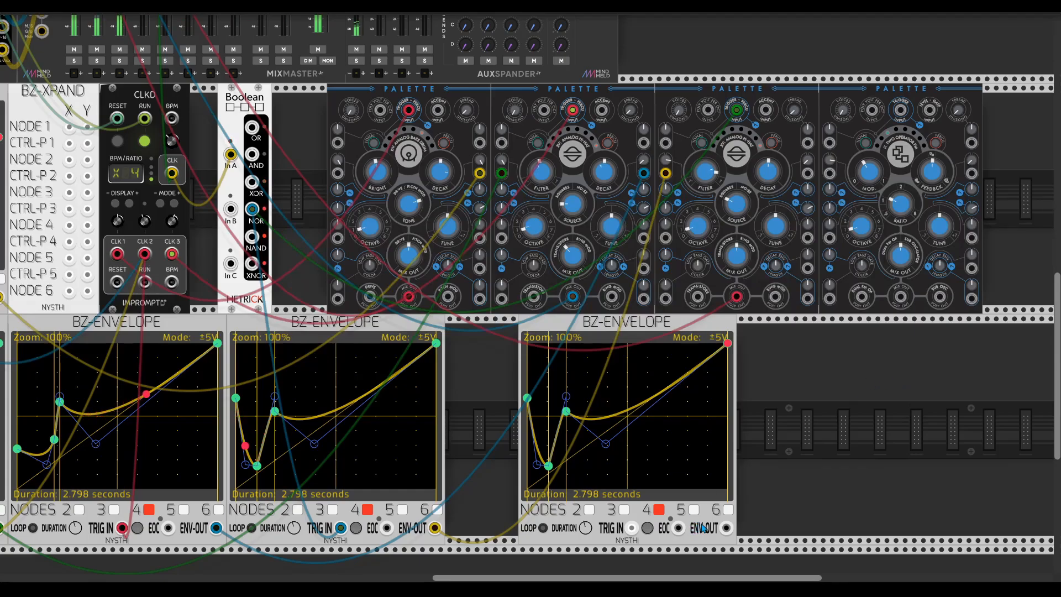
drag(630, 530, 147, 255)
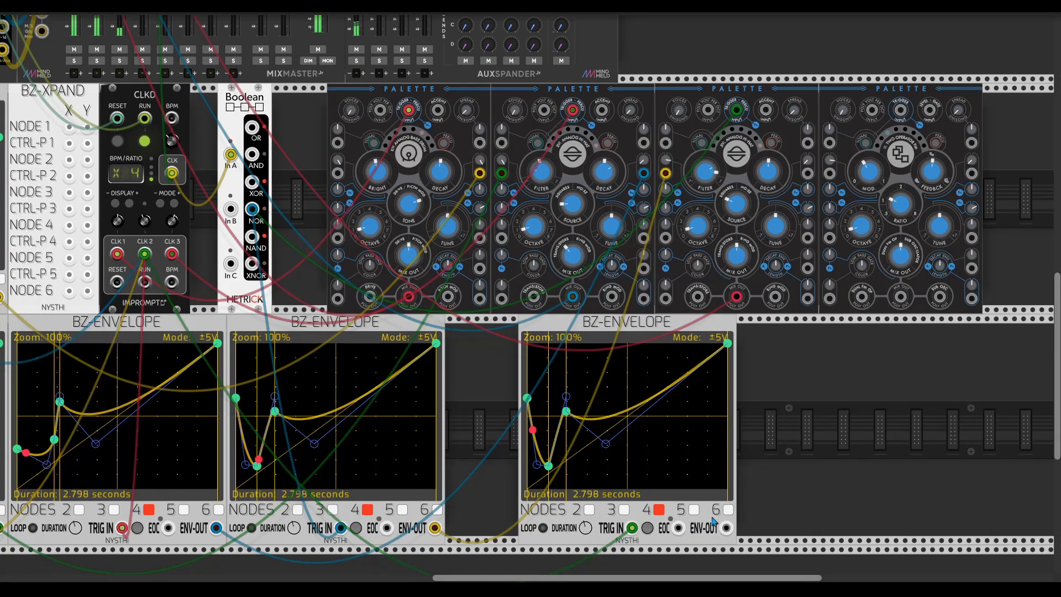
drag(726, 528, 971, 238)
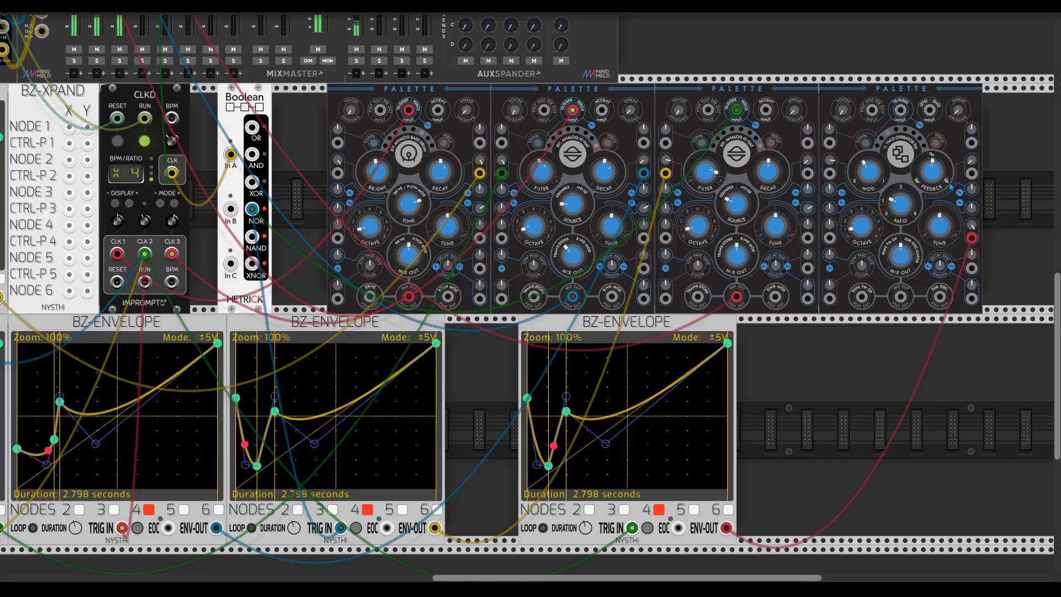
Step: Patch the fourth PALETTE's main output to MixMaster channel 4 and lower that channel's fader
scroll(498, 276, up, 3)
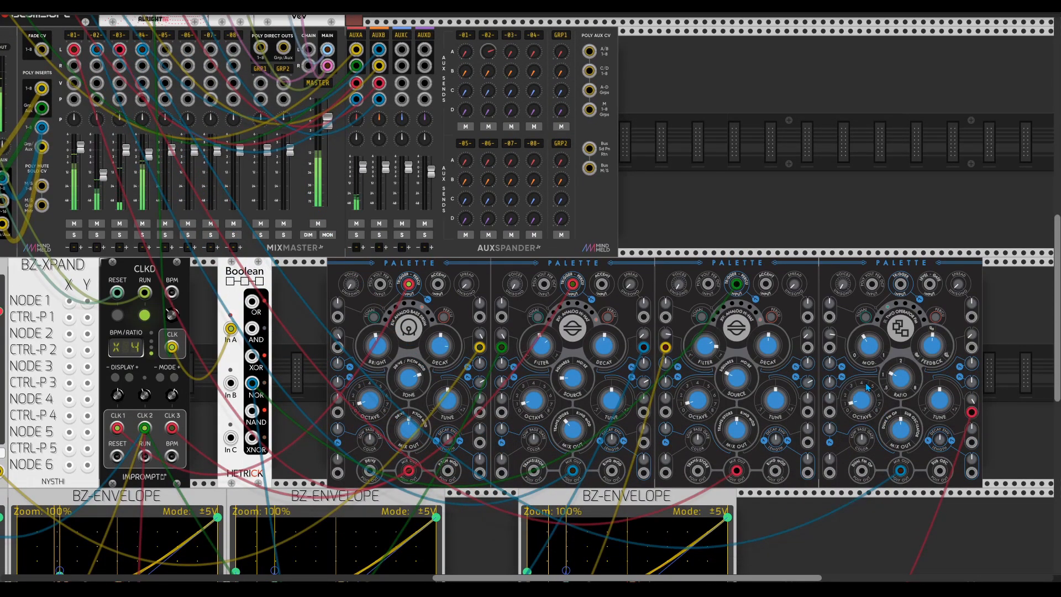
drag(149, 154, 148, 164)
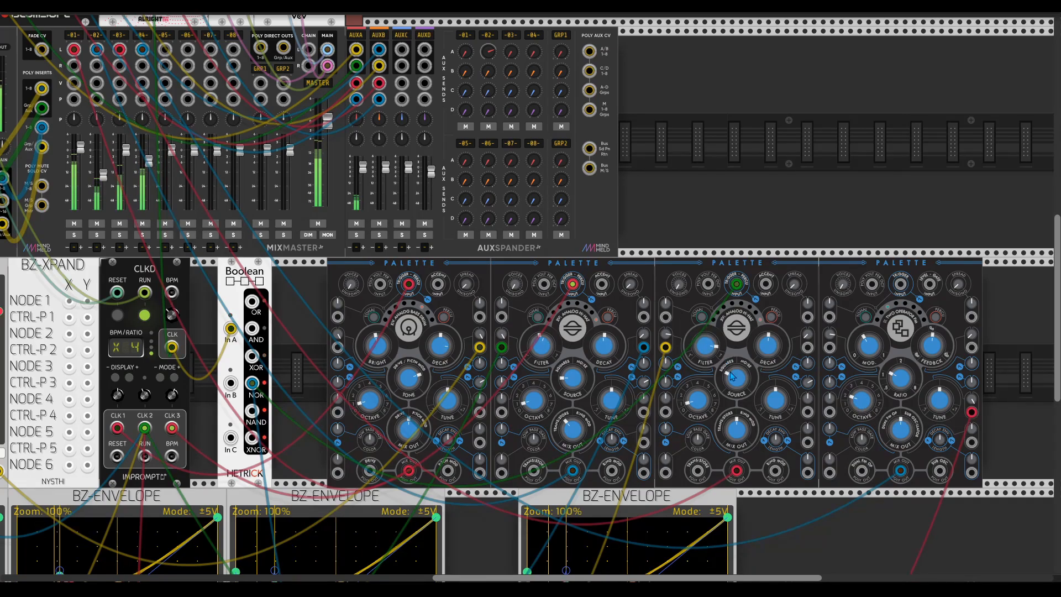
Step: Reshape the newest BZ-ENVELOPE by raising its second node, lowering the third, and dropping the end node to about -0.35 V
scroll(822, 526, down, 5)
scroll(822, 527, left, 2)
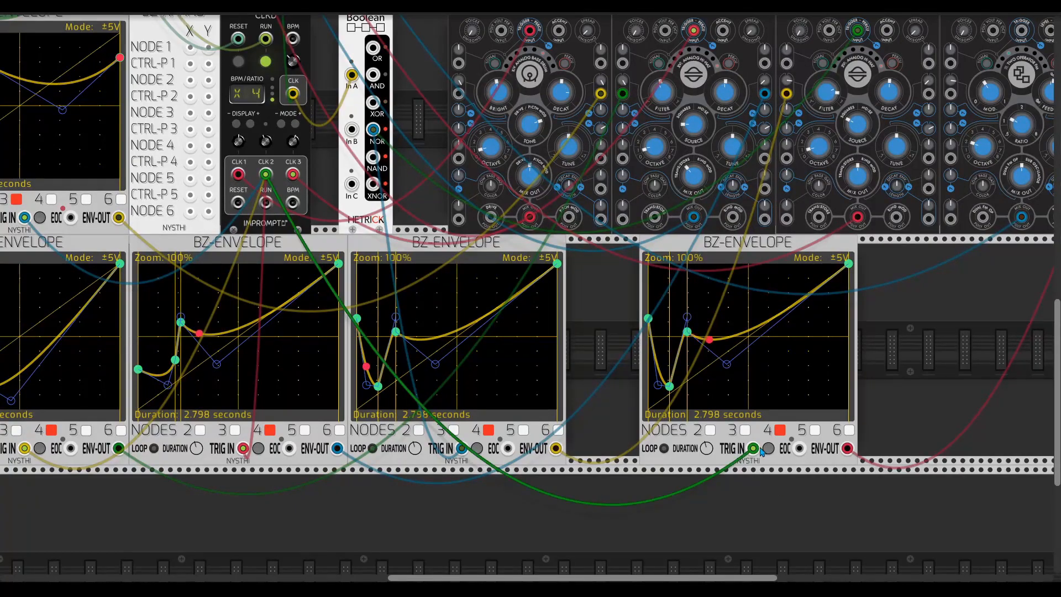
drag(687, 331, 708, 341)
drag(670, 385, 730, 306)
drag(849, 265, 844, 346)
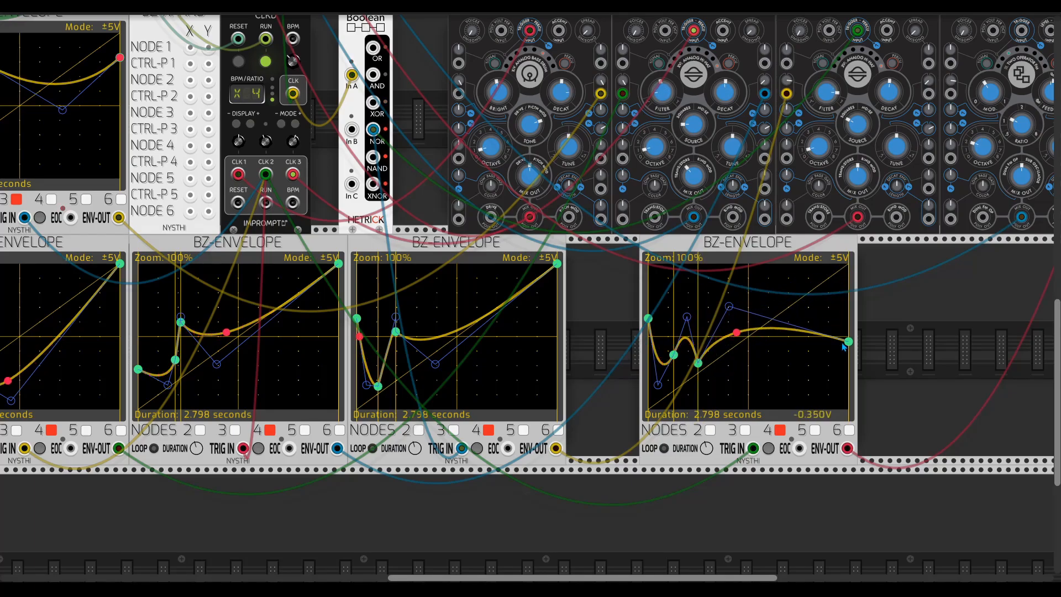
drag(698, 370, 705, 359)
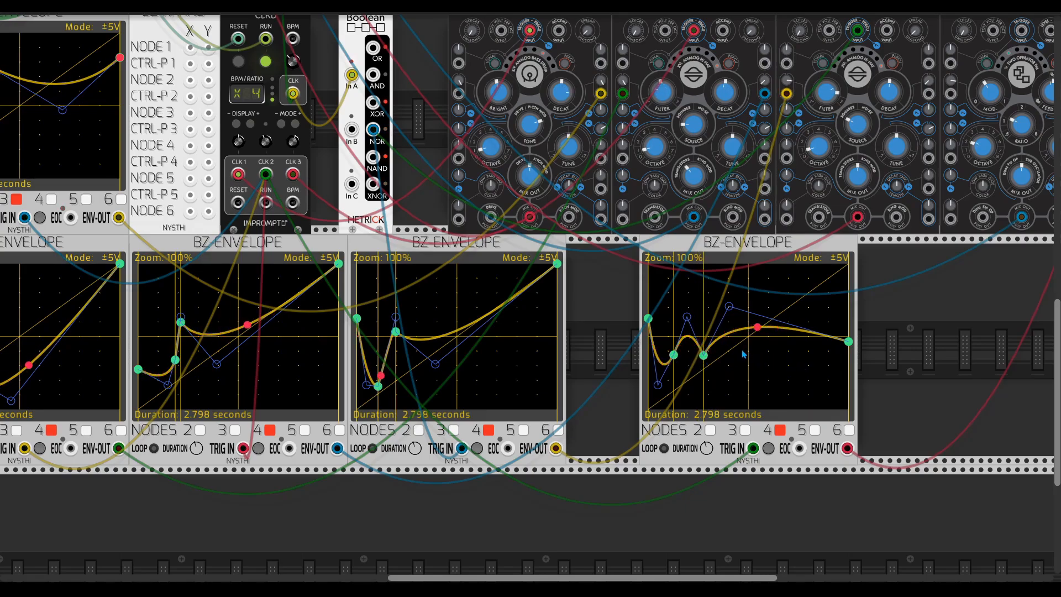
Step: Check the fourth PALETTE's Ratio setting and the MixMaster channel 3 fader level
scroll(921, 397, up, 5)
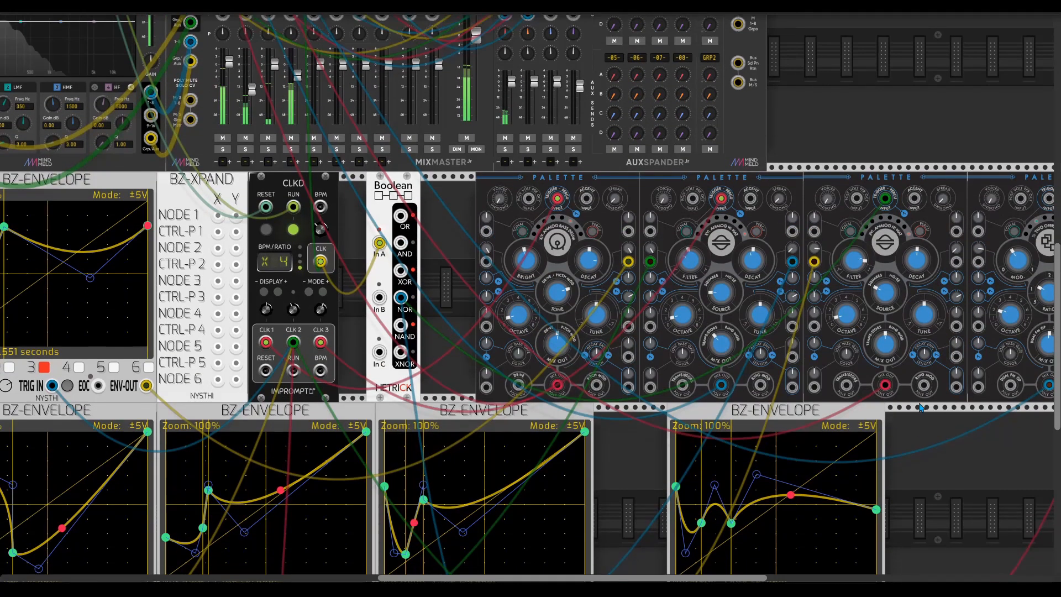
scroll(585, 224, right, 10)
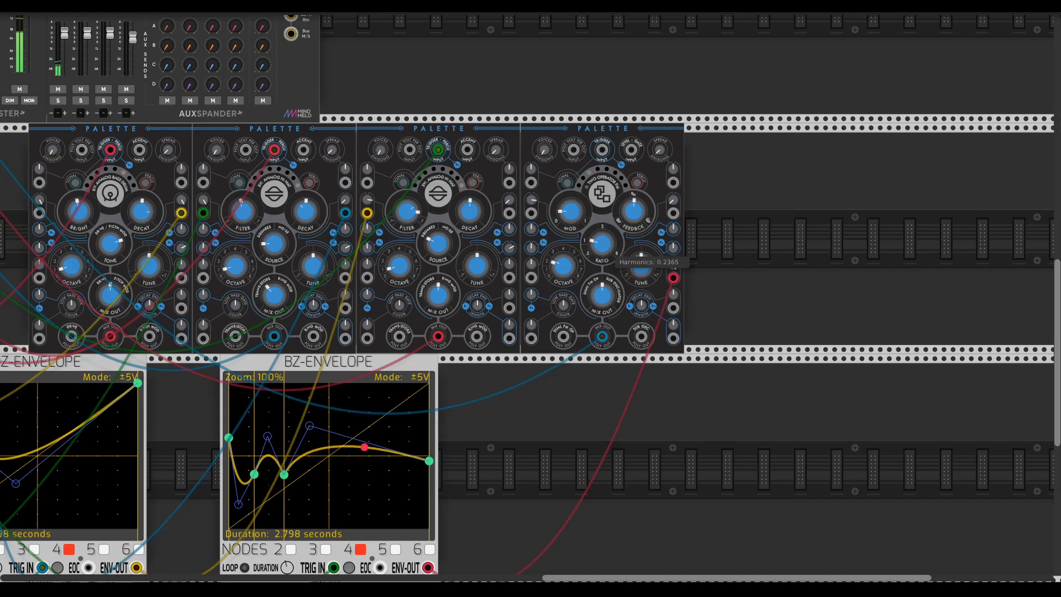
scroll(678, 342, left, 9)
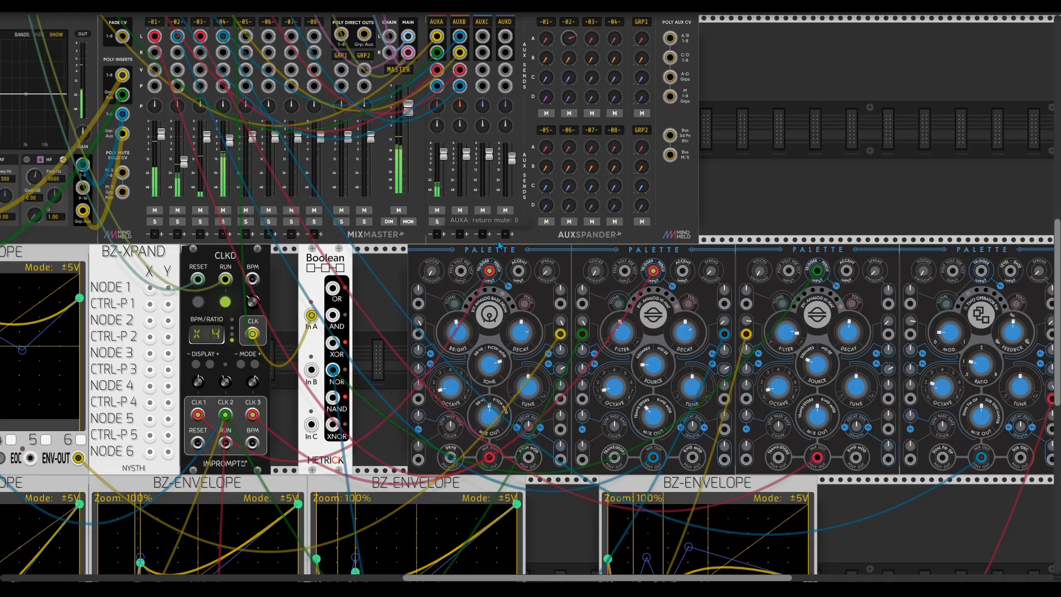
scroll(707, 386, down, 8)
scroll(706, 386, right, 3)
scroll(830, 400, up, 9)
scroll(830, 399, left, 2)
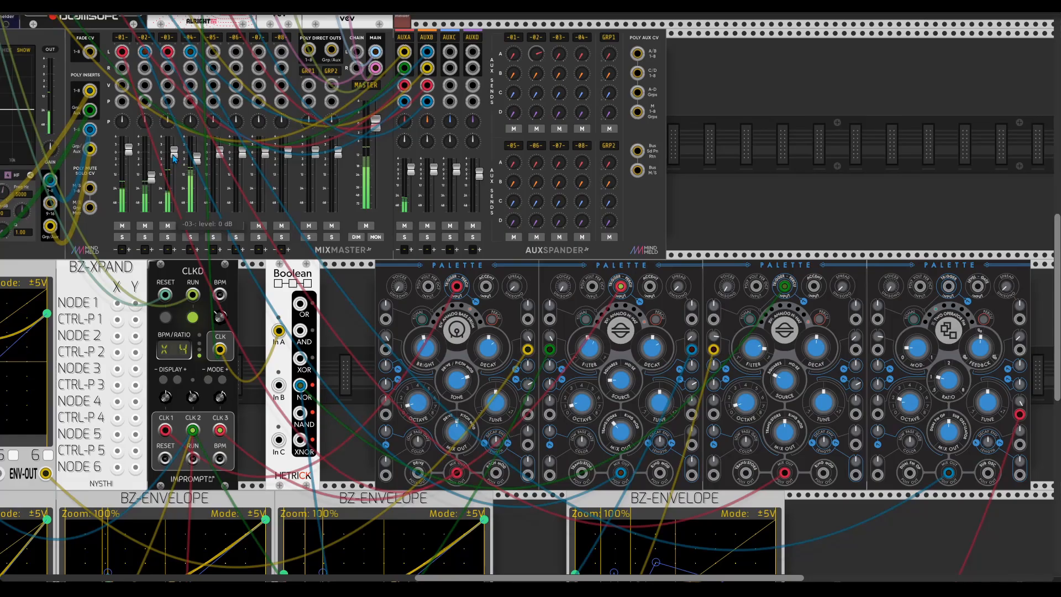
Step: Place a duplicate of the fourth PALETTE beside it and switch the copy to the engine with Harm, Width and Bumps controls
scroll(635, 375, down, 8)
scroll(636, 375, right, 6)
scroll(831, 321, up, 5)
scroll(801, 286, right, 2)
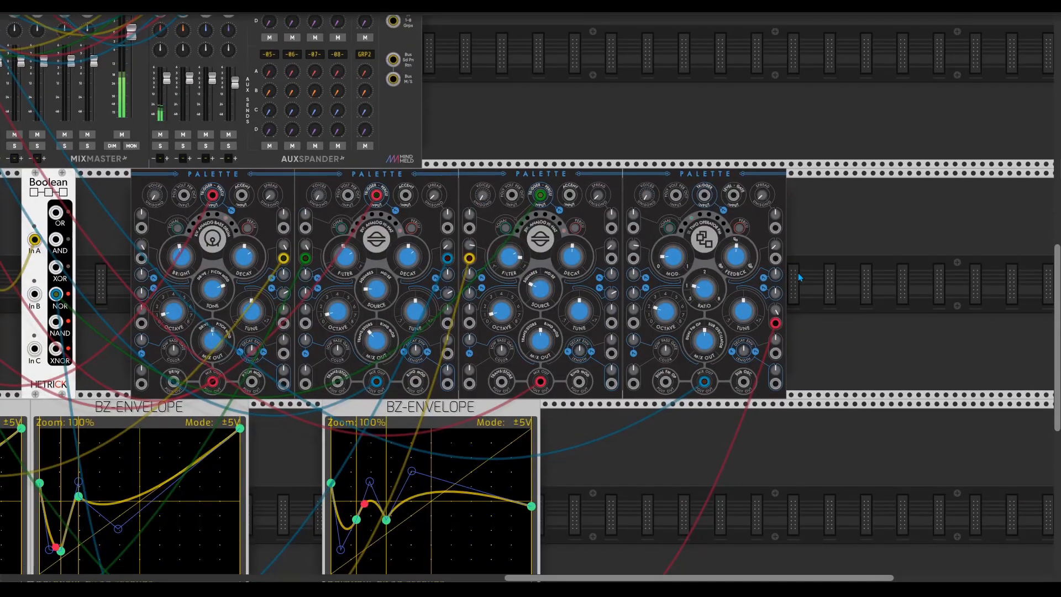
drag(760, 174, 831, 421)
scroll(831, 421, down, 3)
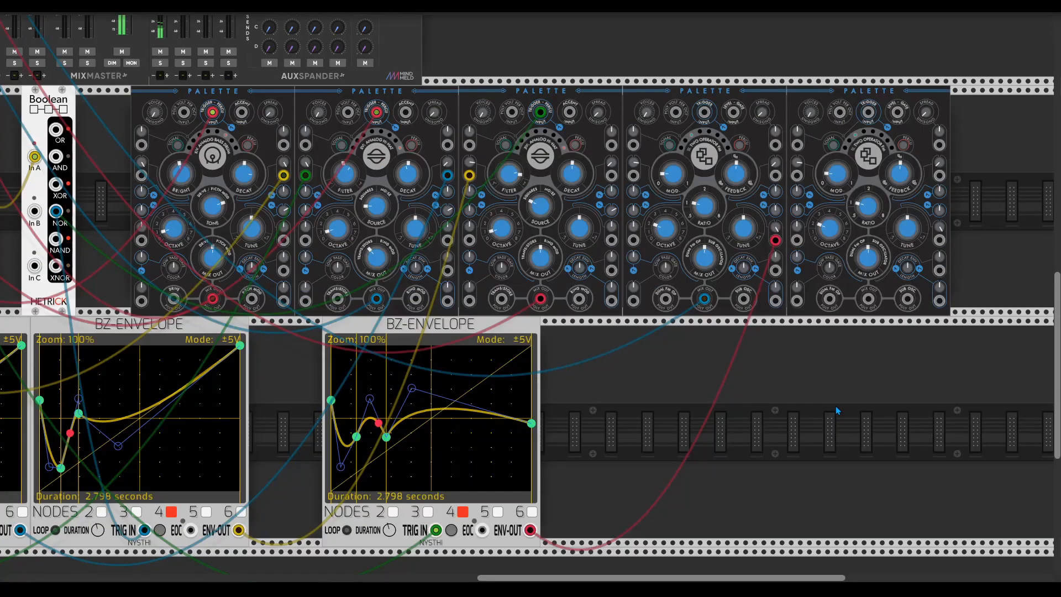
scroll(803, 419, up, 3)
scroll(803, 419, right, 2)
click(810, 208)
Step: Search the module library for "az", add the modulo module beside the last BZ-ENVELOPE, and clock it from CLKD's CLK 3
key(BackSpace)
key(BackSpace)
key(BackSpace)
key(BackSpace)
text(az)
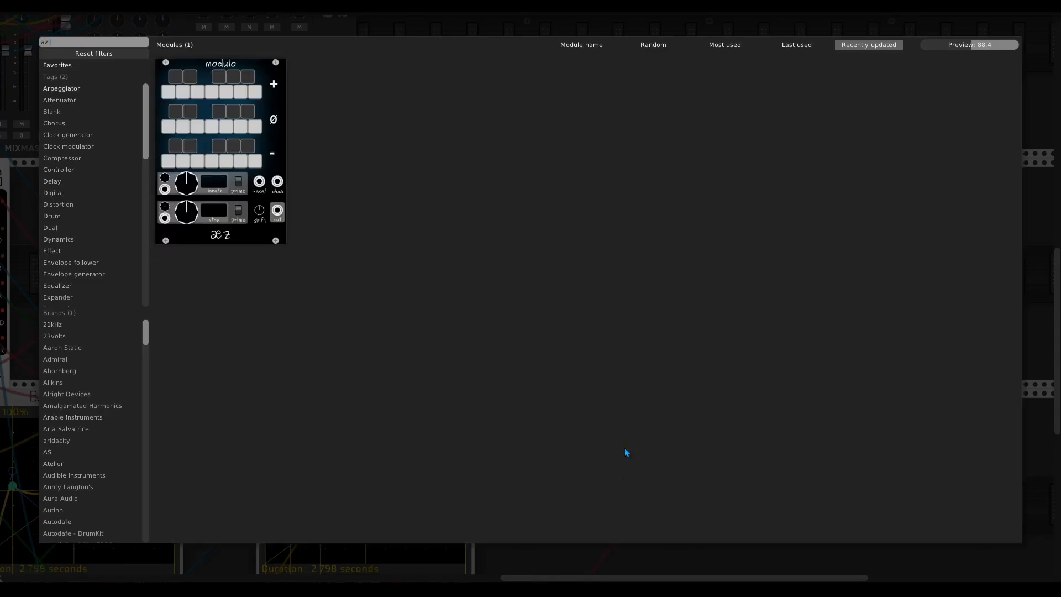
click(226, 228)
scroll(726, 431, down, 3)
scroll(726, 431, left, 4)
drag(744, 448, 159, 235)
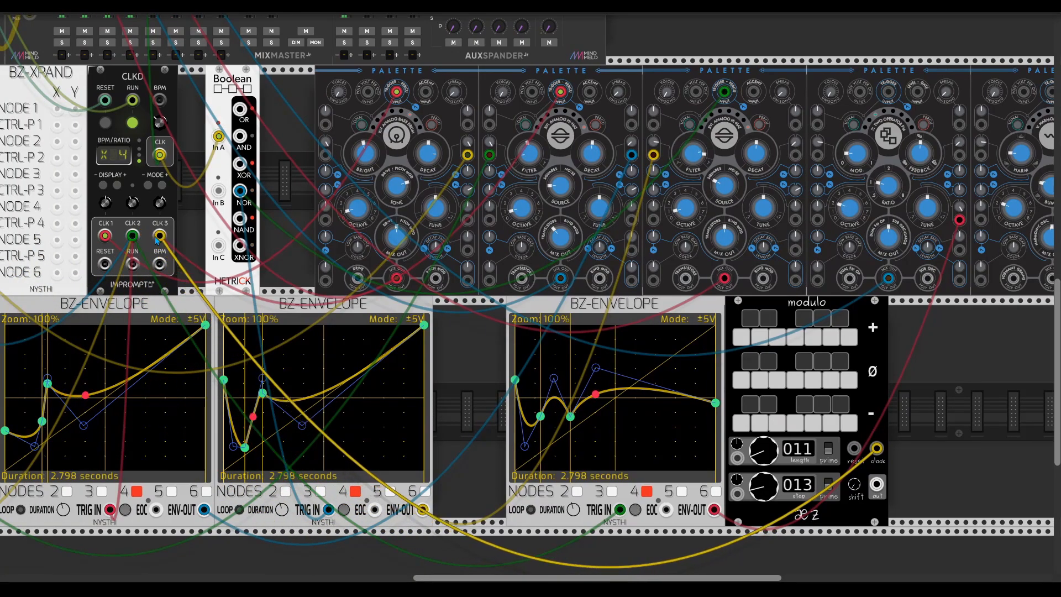
Step: Add the LOMAS Gate Sequencer beside modulo, moving the CLK 3 cable to its clock input and patching CLKD's reset output to its reset
scroll(953, 472, right, 2)
right_click(930, 449)
text(gat)
click(589, 221)
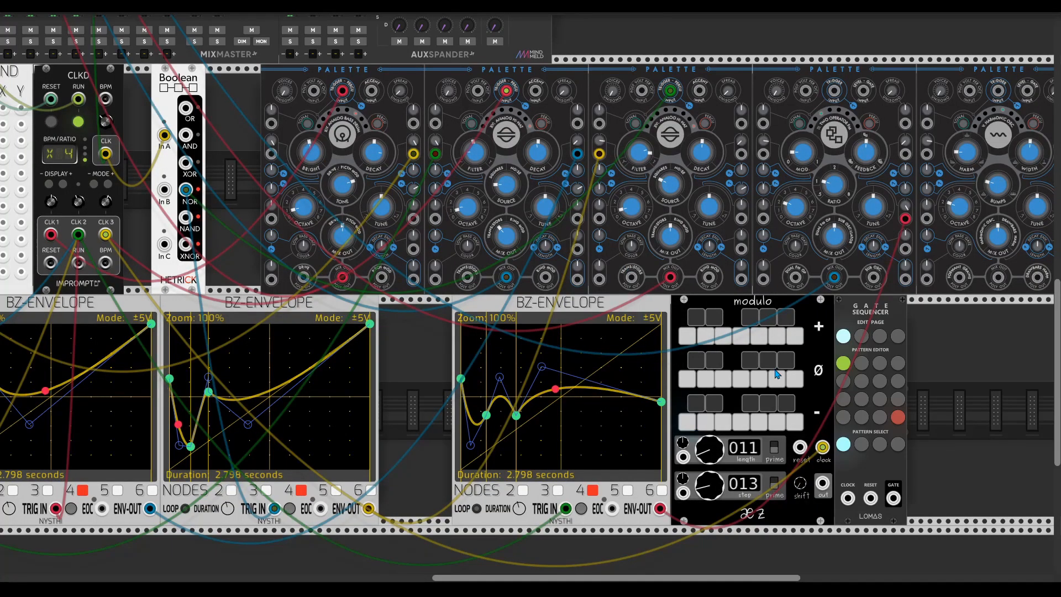
drag(822, 447, 51, 263)
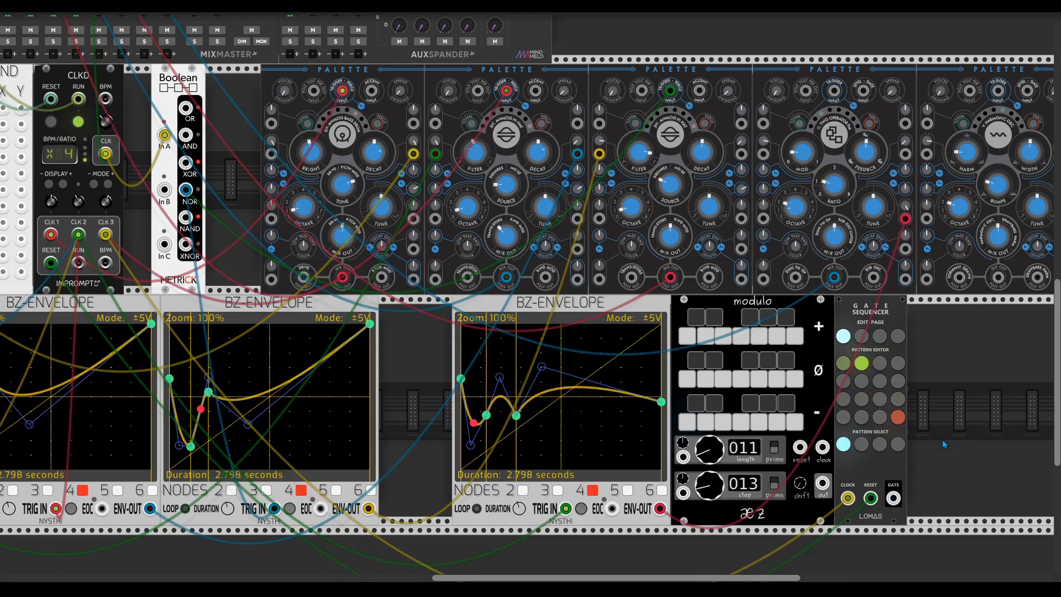
Step: Activate steps 2, 3, 7 and 10 of the Gate Sequencer, then feed its gate and the shared reset to modulo's clock and reset
drag(893, 498, 910, 489)
scroll(951, 446, right, 3)
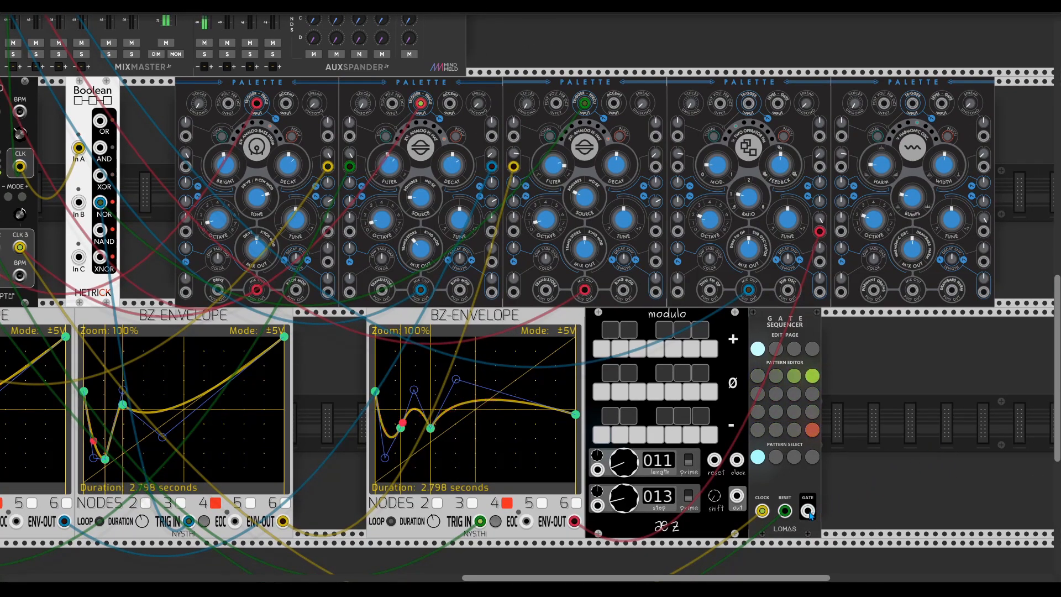
click(776, 376)
click(794, 376)
click(793, 395)
click(776, 412)
drag(808, 511, 737, 461)
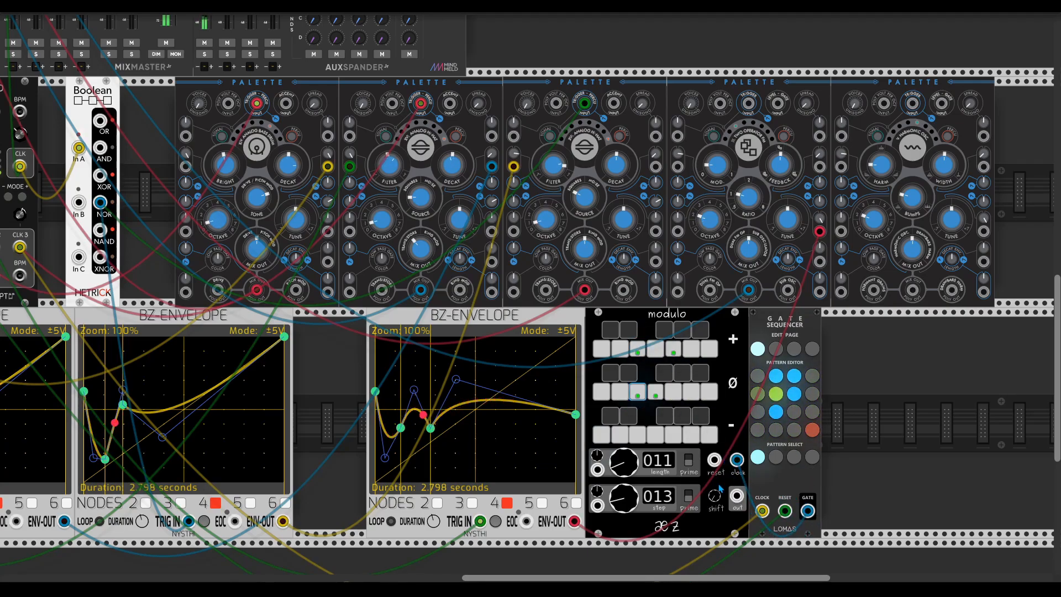
ctrl+drag(785, 510, 715, 460)
Step: Patch modulo's output and the sequencer's gate to the fifth PALETTE's pitch and trigger inputs, and its main output to MixMaster channel 5
drag(737, 495, 884, 103)
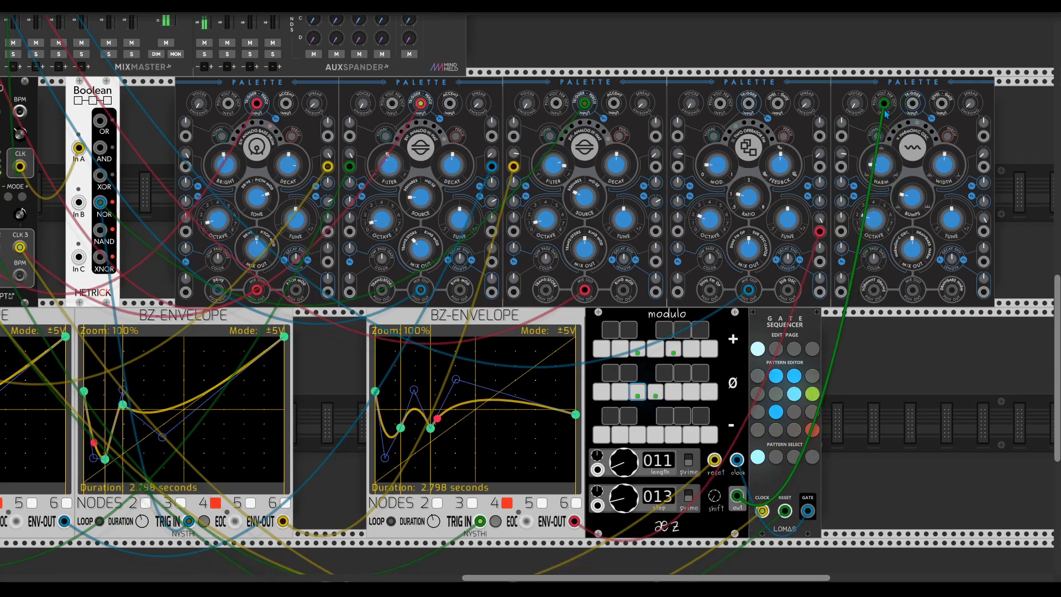
drag(912, 290, 187, 93)
drag(355, 241, 112, 40)
drag(844, 127, 738, 534)
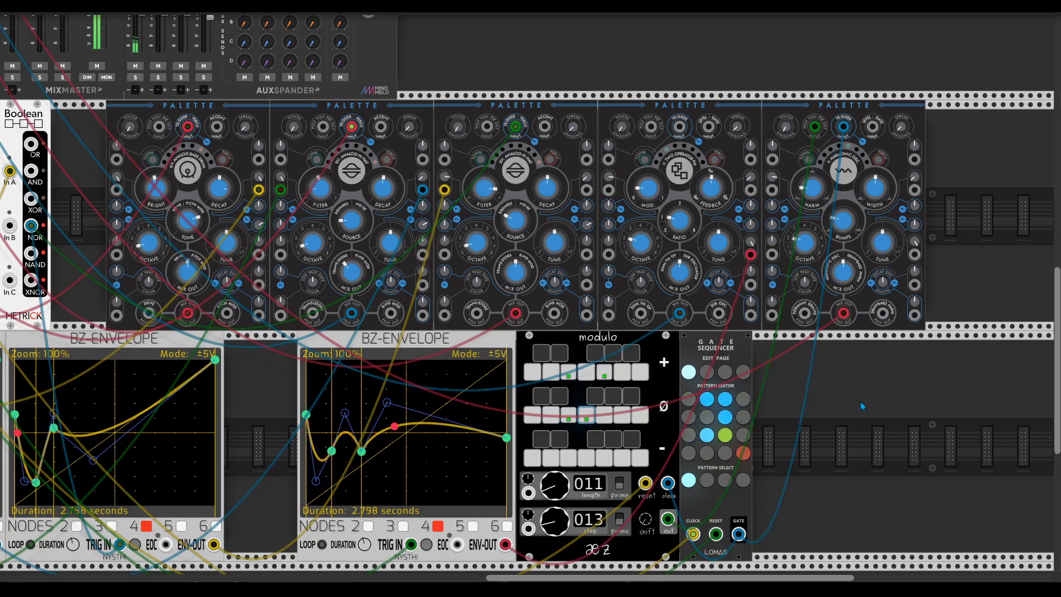
Step: Duplicate the last BZ-ENVELOPE and place the copy directly after the Gate Sequencer in the same row
scroll(852, 414, up, 2)
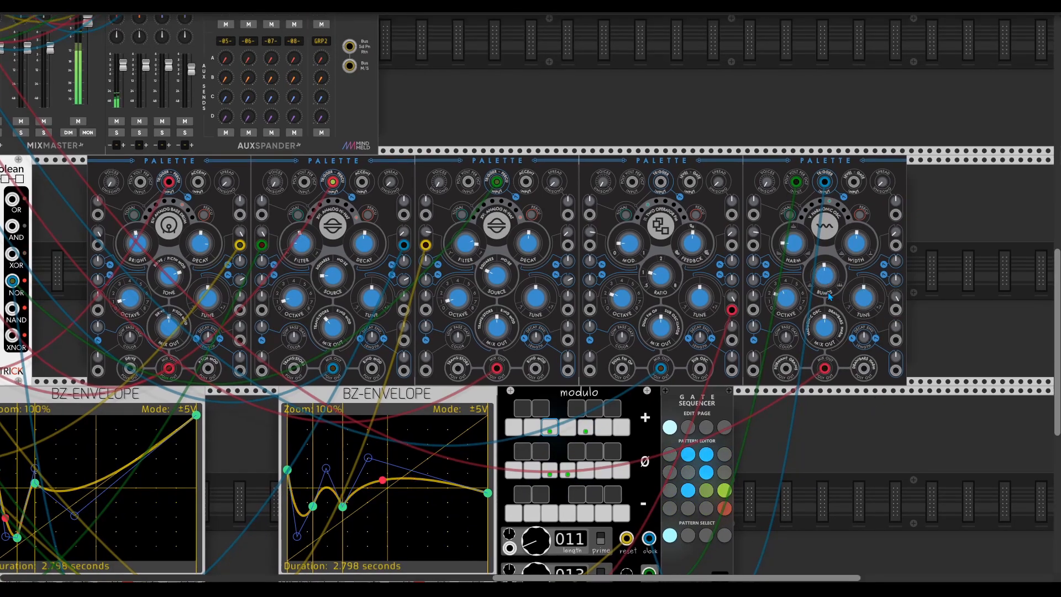
scroll(823, 431, down, 4)
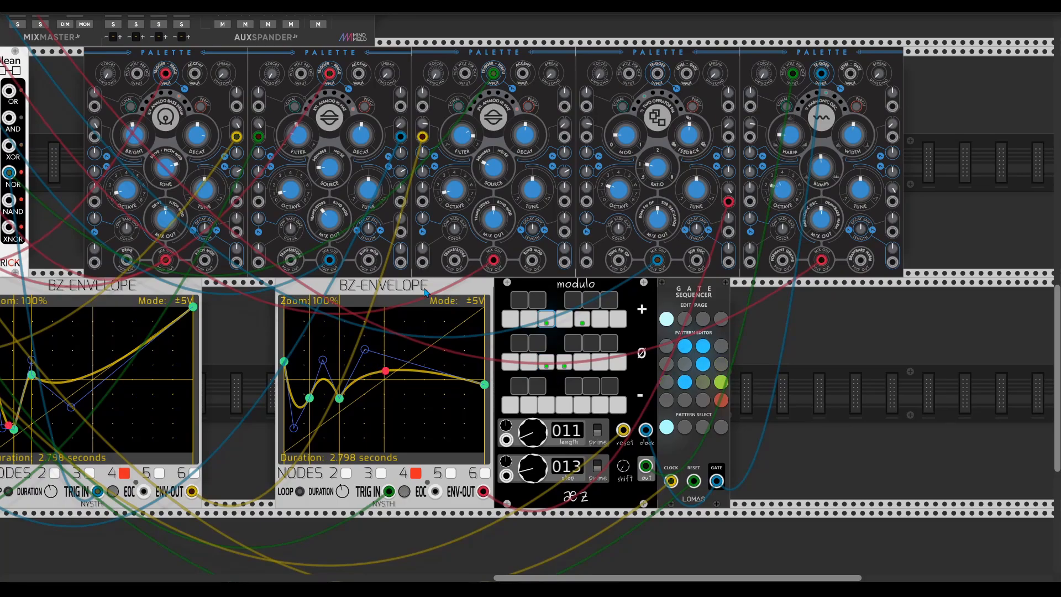
key(ctrl+d)
drag(327, 520, 746, 296)
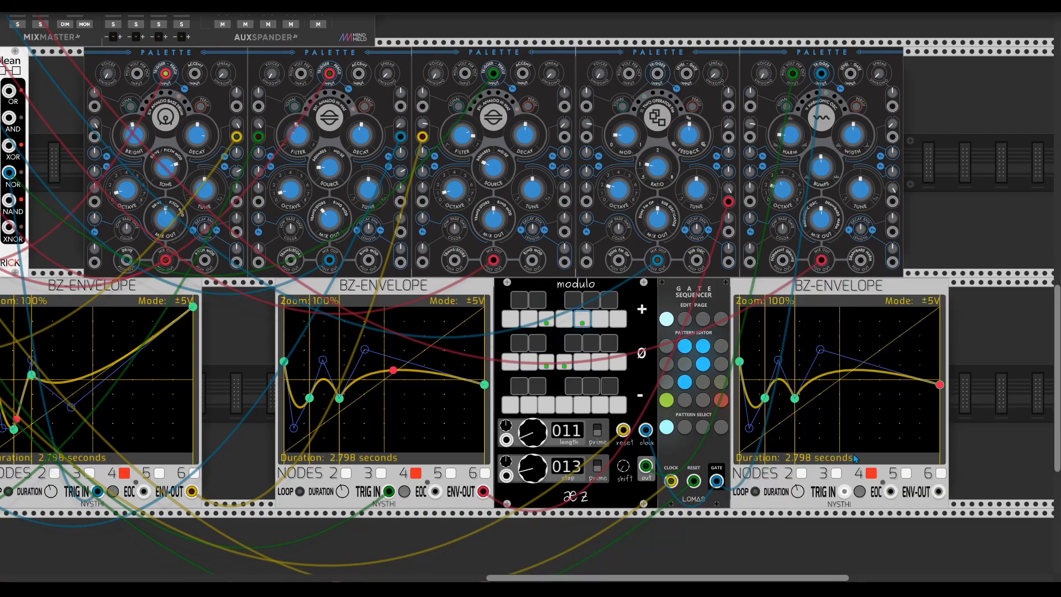
Step: Check the MixMaster levels of the five active channels, including channel 4's fader
scroll(574, 382, up, 9)
scroll(575, 382, left, 14)
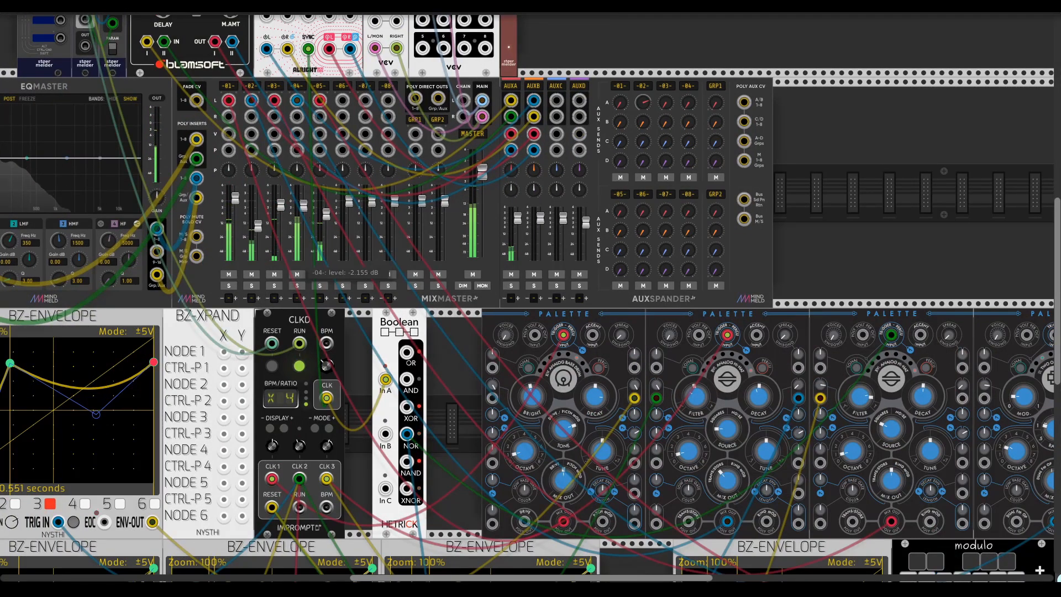
scroll(593, 344, down, 10)
scroll(592, 344, right, 20)
scroll(592, 344, up, 2)
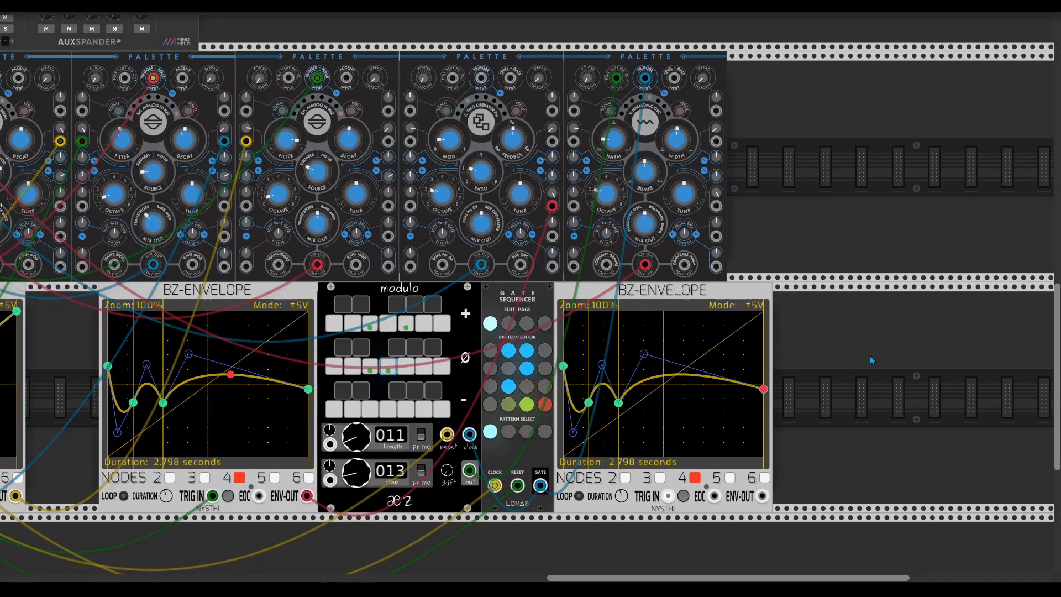
Step: Trigger the new BZ-ENVELOPE from the Gate Sequencer's gate output
scroll(824, 347, left, 1)
scroll(823, 292, left, 2)
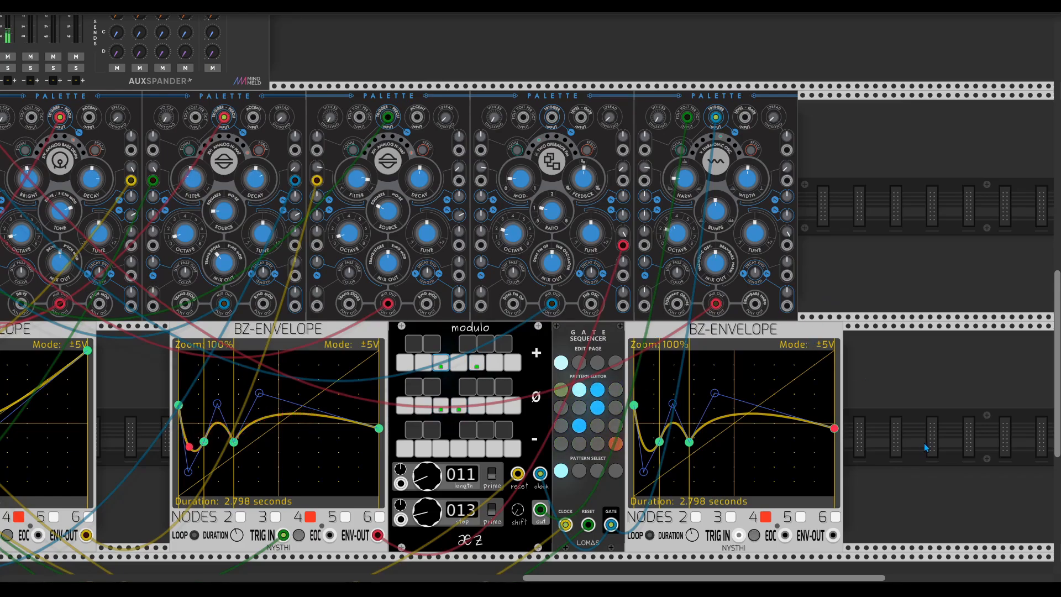
scroll(926, 446, down, 1)
drag(833, 515, 882, 444)
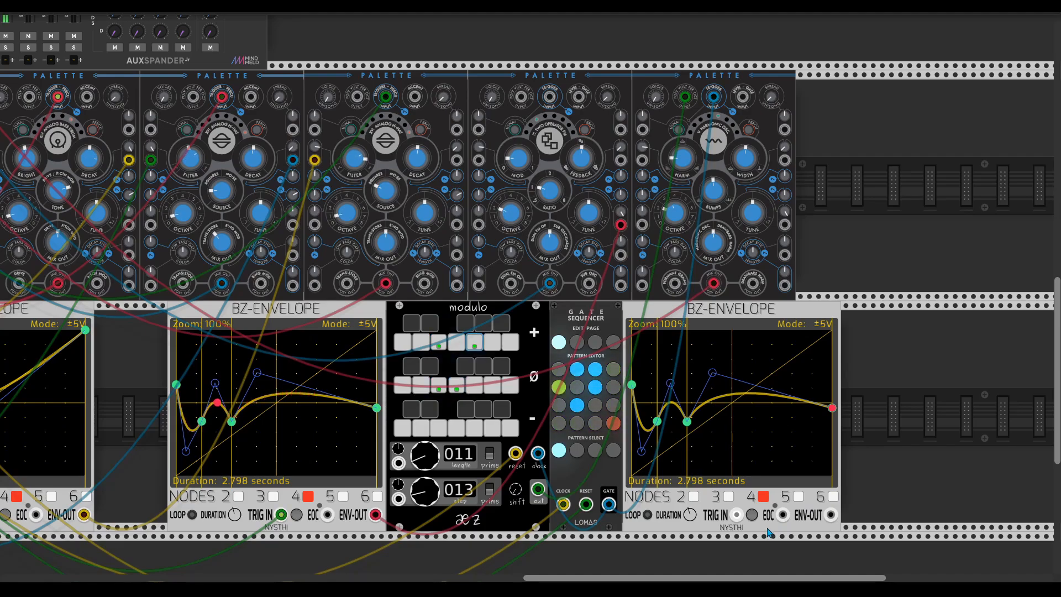
drag(737, 514, 608, 505)
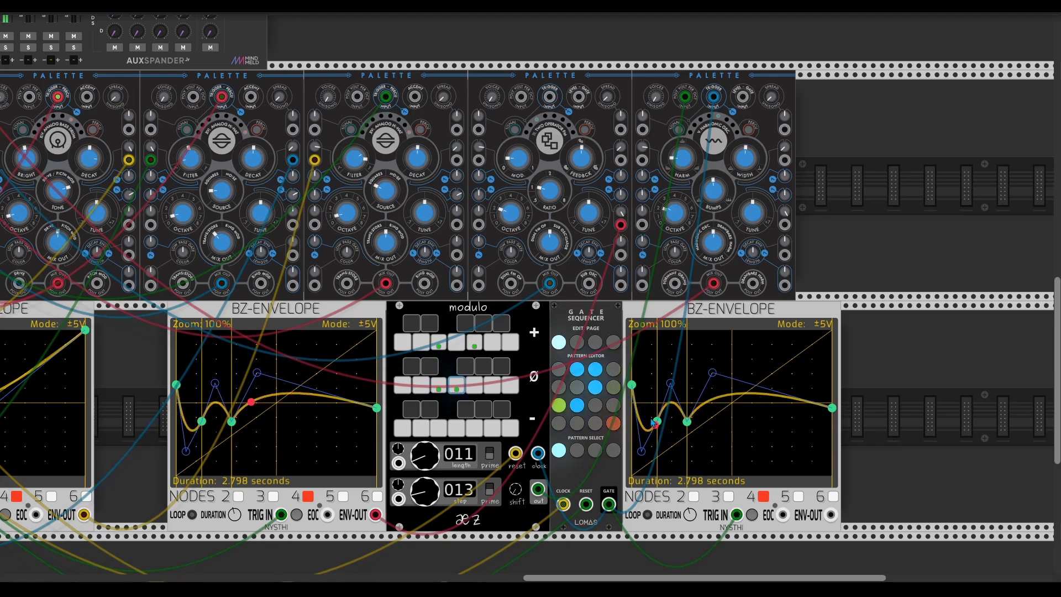
Step: Lower the new envelope's second node, raise its third slightly, and patch its ENV-OUT to the fifth PALETTE's modulation input beside Width
drag(687, 425, 667, 441)
drag(839, 515, 788, 170)
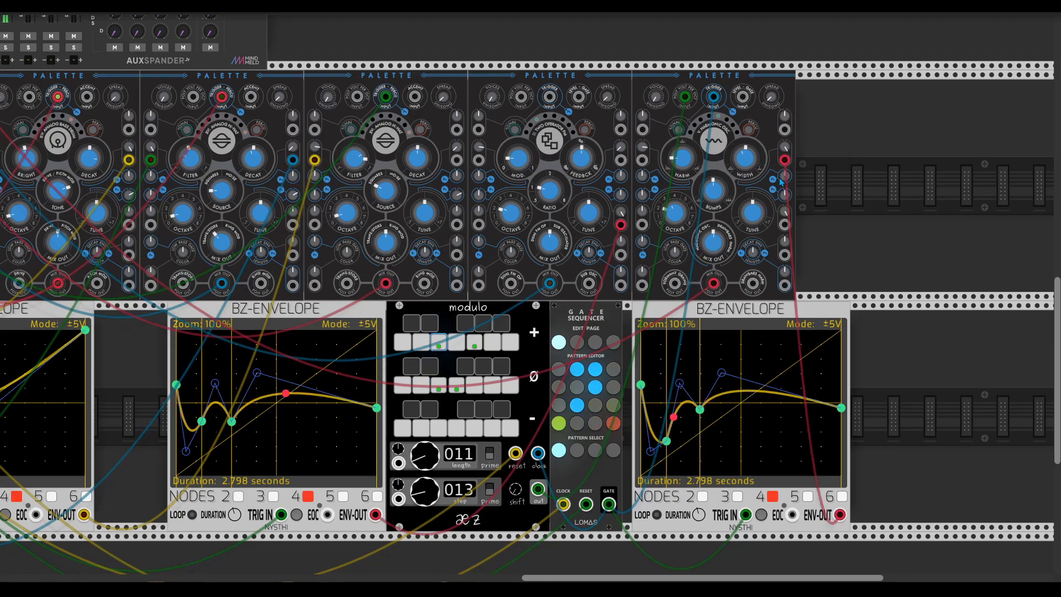
Step: Raise the AUX A send of channel 5 on the AUXSPANDER
drag(557, 207, 1060, 561)
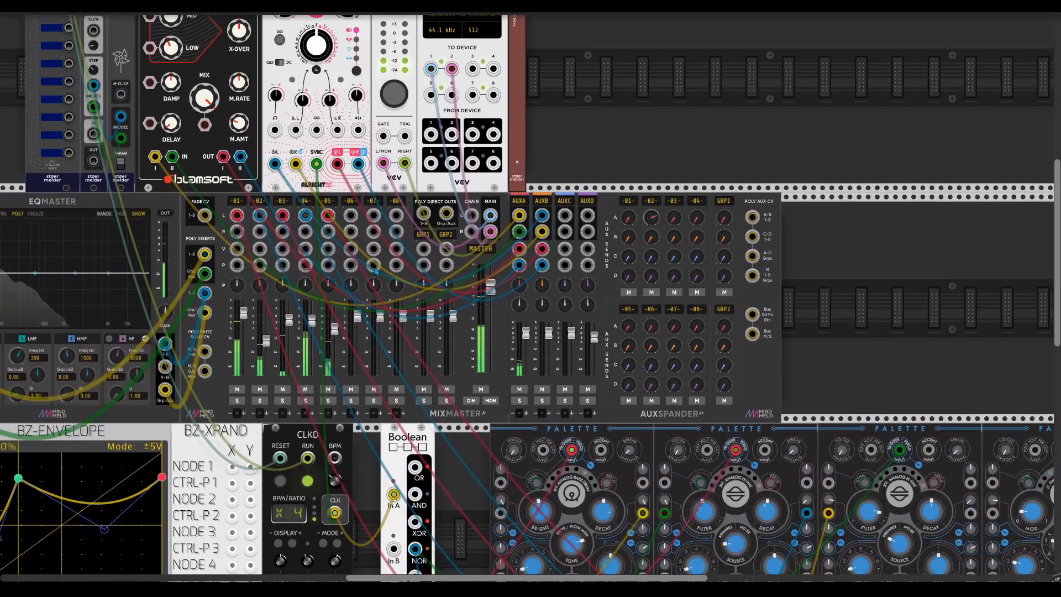
drag(629, 326, 629, 221)
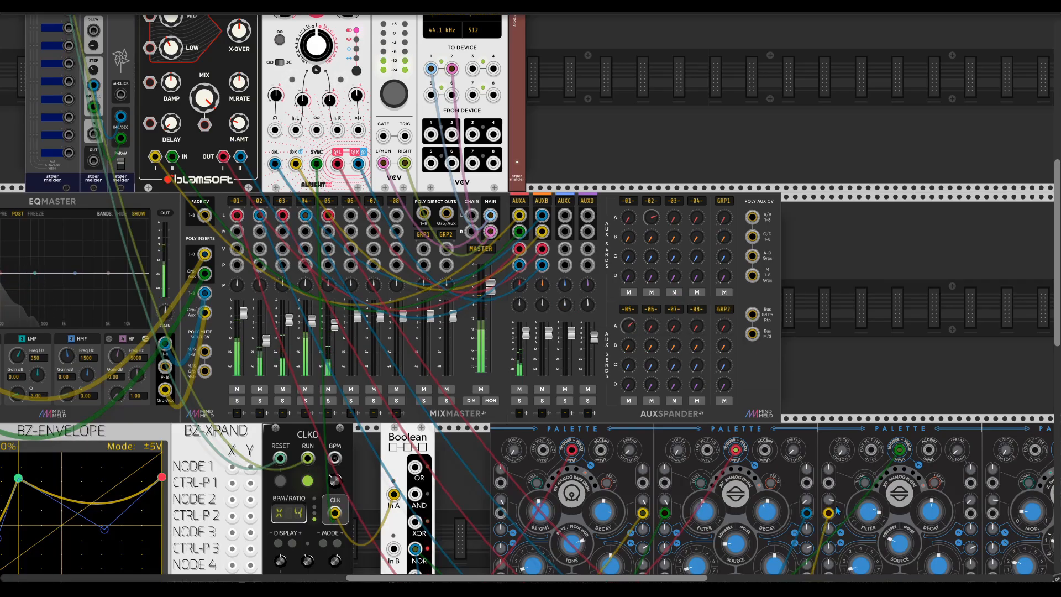
Step: Move the third node of the BZ-ENVELOPE after the Gate Sequencer earlier and lower for a sharper dip
scroll(332, 264, down, 3)
scroll(332, 263, down, 15)
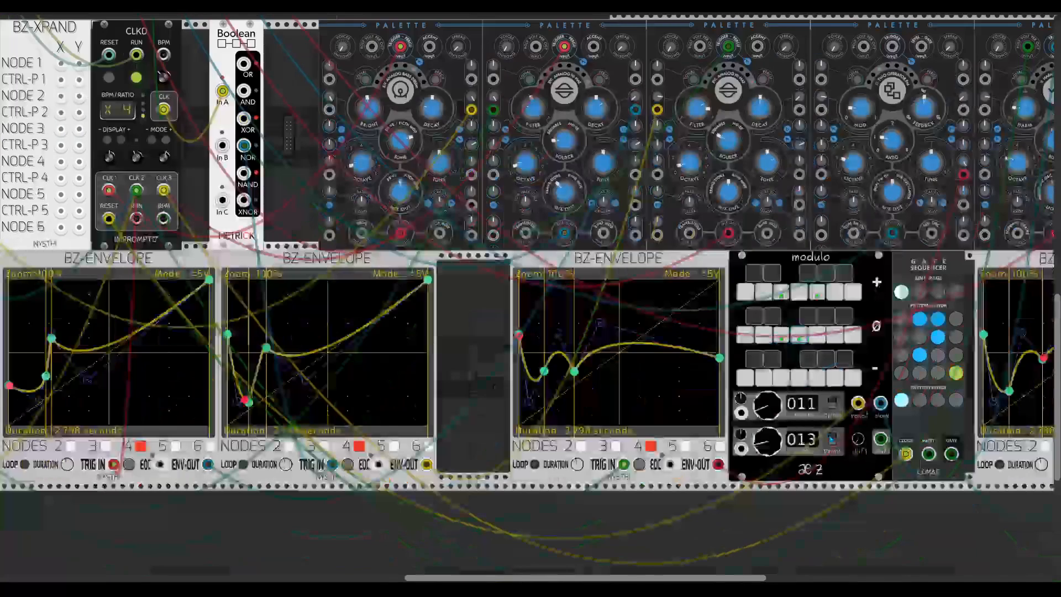
scroll(774, 470, right, 9)
drag(786, 301, 755, 334)
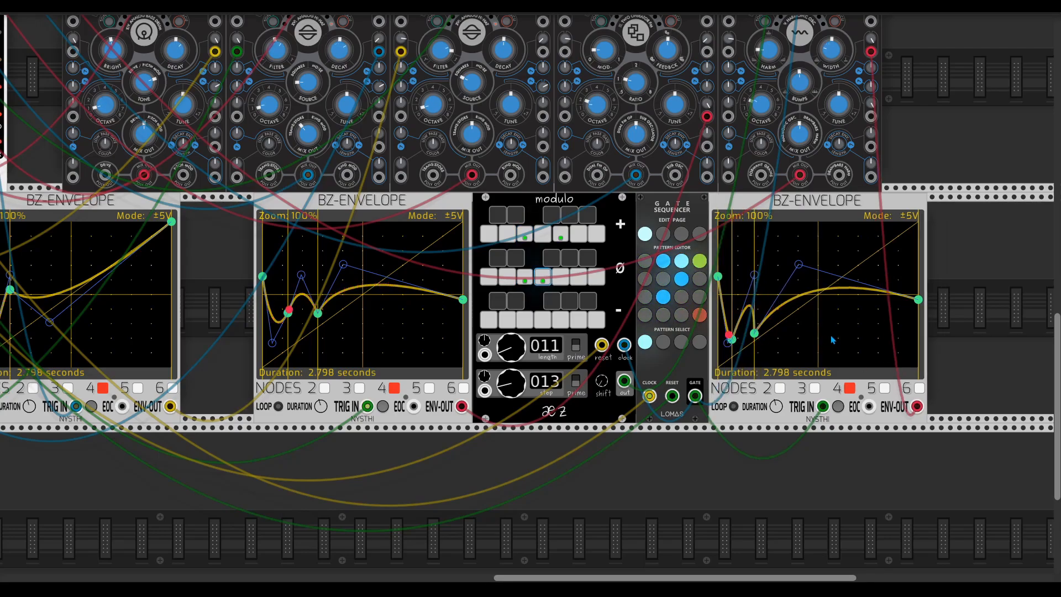
scroll(832, 334, left, 1)
scroll(831, 334, right, 3)
scroll(831, 334, up, 2)
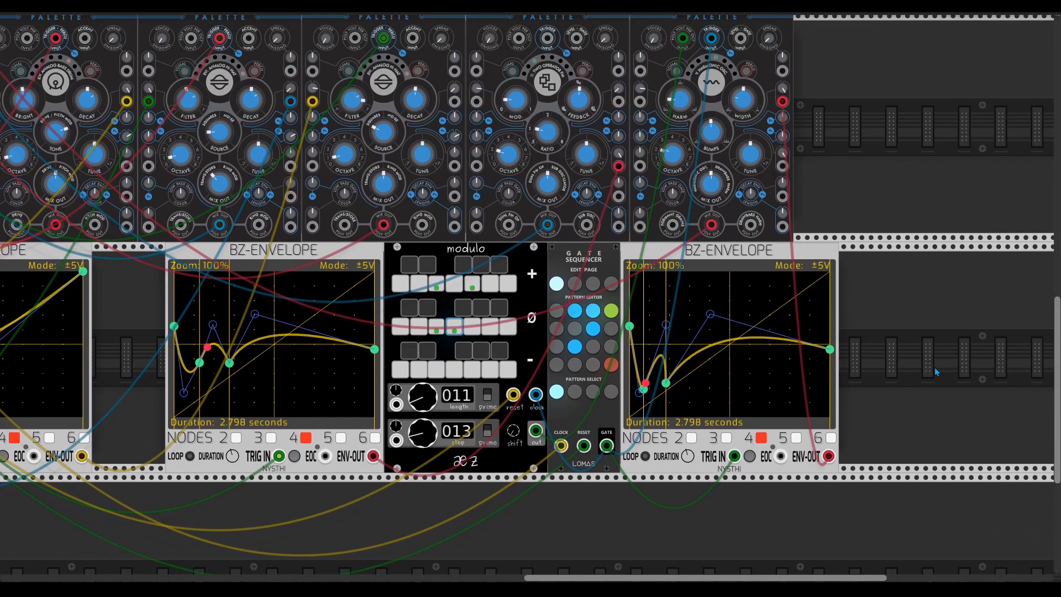
Step: Duplicate the BZ-XPAND and place the copy in the empty row beneath the lower BZ-ENVELOPEs
scroll(877, 353, left, 8)
scroll(877, 354, up, 1)
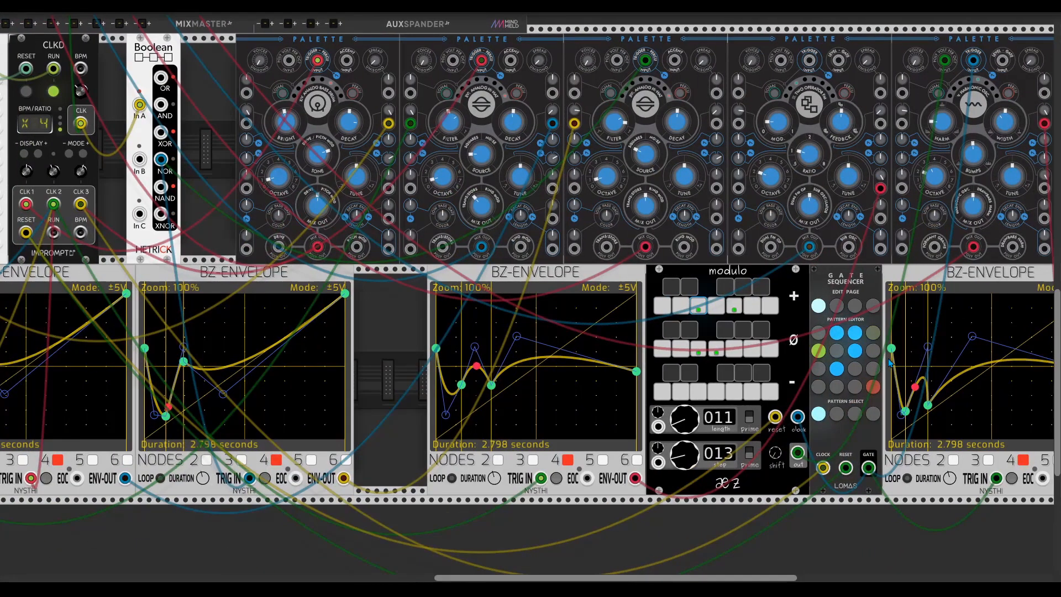
scroll(406, 352, left, 15)
scroll(407, 353, up, 2)
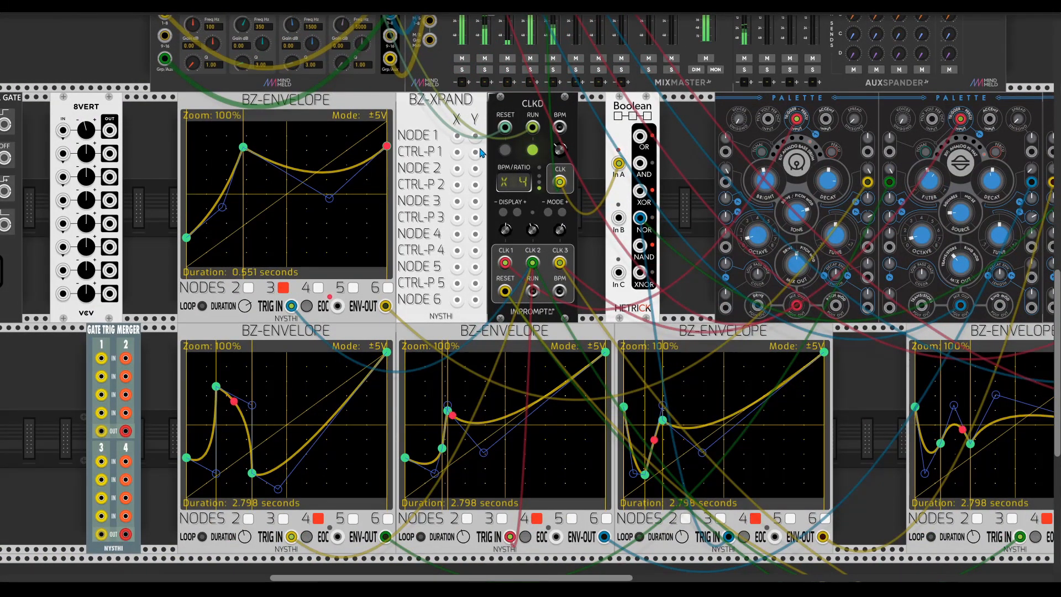
key(ctrl+d)
drag(104, 65, 40, 296)
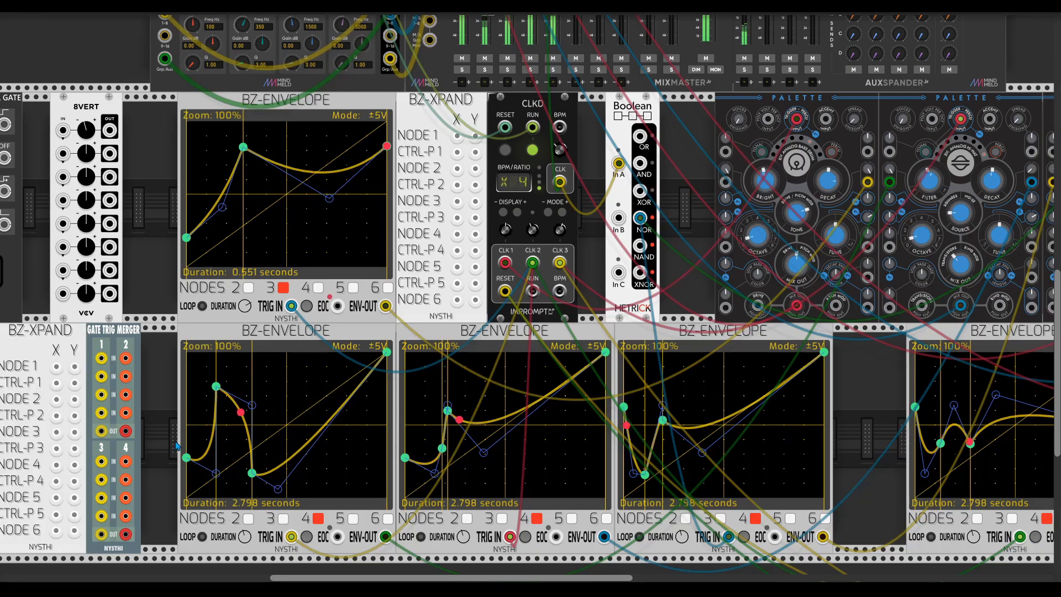
scroll(158, 391, down, 5)
scroll(159, 392, left, 2)
drag(90, 207, 200, 437)
Step: Add a BZ-XPANDXPAND module from the module library and place it beside the copied BZ-XPAND
right_click(472, 471)
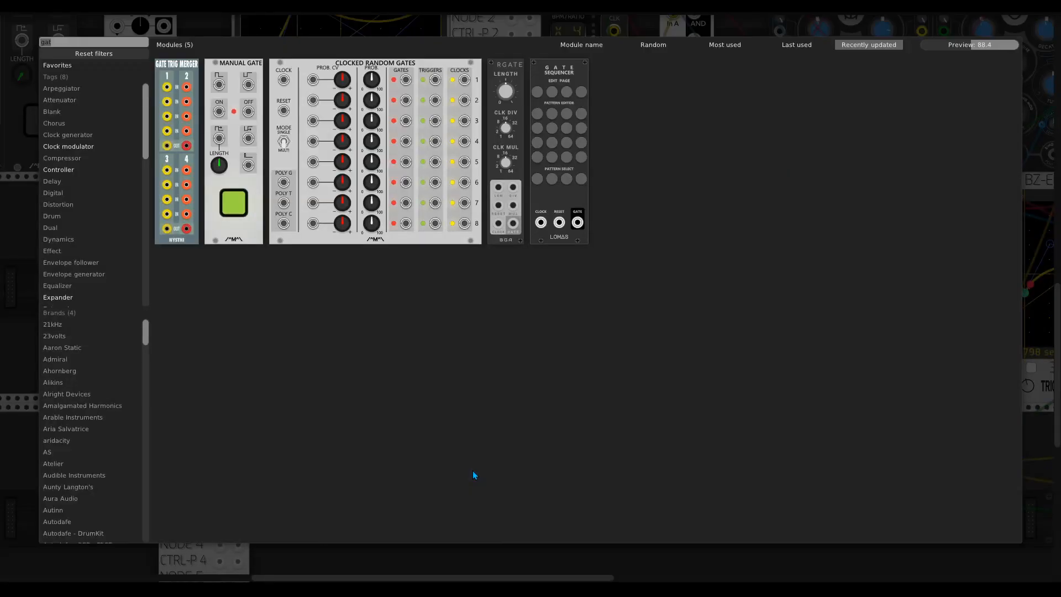
click(93, 53)
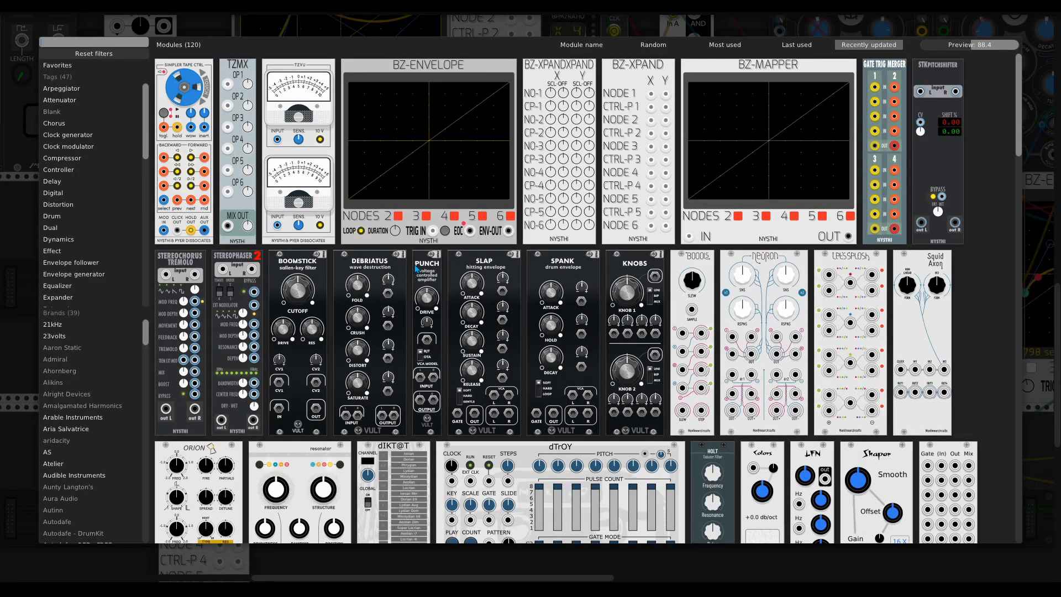
click(72, 65)
drag(380, 166, 297, 456)
Step: Move the copied BZ-XPAND and the BZ-XPANDXPAND directly after the last BZ-ENVELOPE beyond the Gate Sequencer
scroll(497, 428, right, 1)
drag(191, 414, 989, 415)
scroll(801, 442, right, 9)
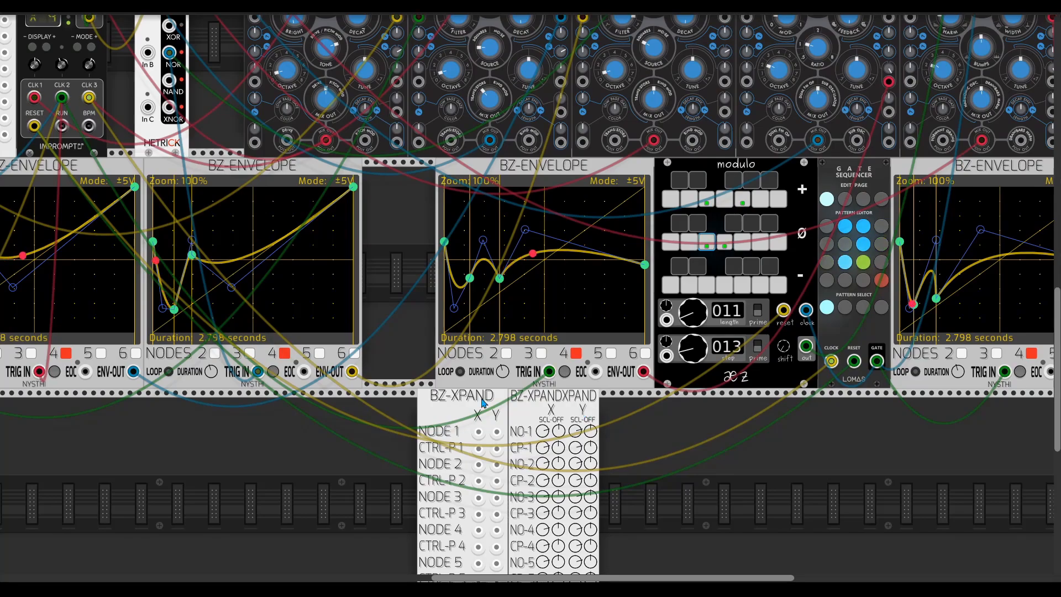
drag(483, 404, 946, 410)
scroll(946, 410, right, 8)
drag(579, 407, 832, 248)
drag(501, 399, 731, 232)
drag(824, 178, 787, 170)
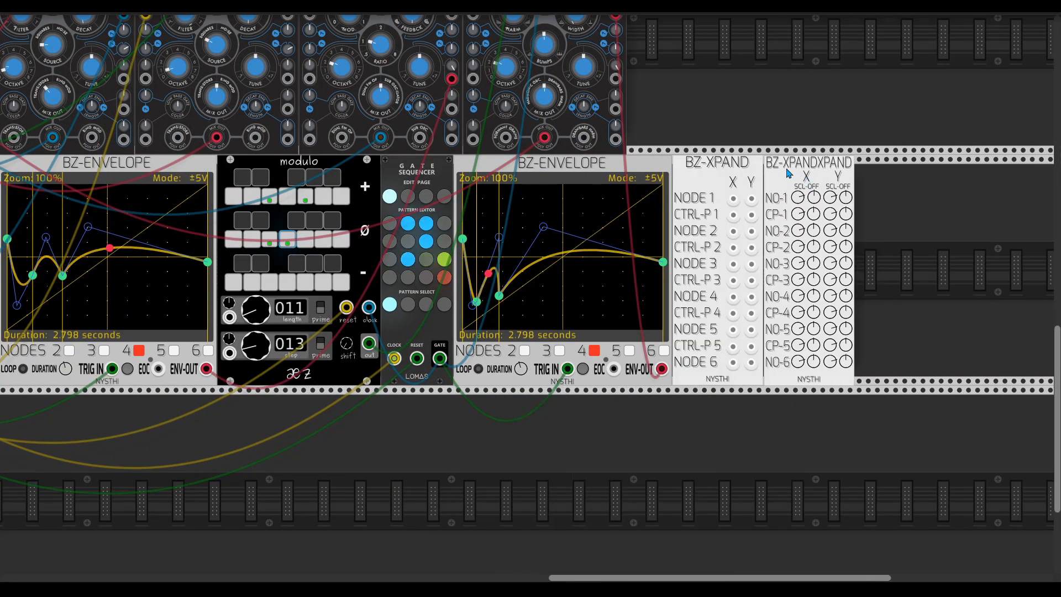
Step: Add a VCV LFO-1 after the fifth PALETTE and patch its SIN output to the Node 2 Y input of the adjoining BZ-XPAND
scroll(892, 323, up, 3)
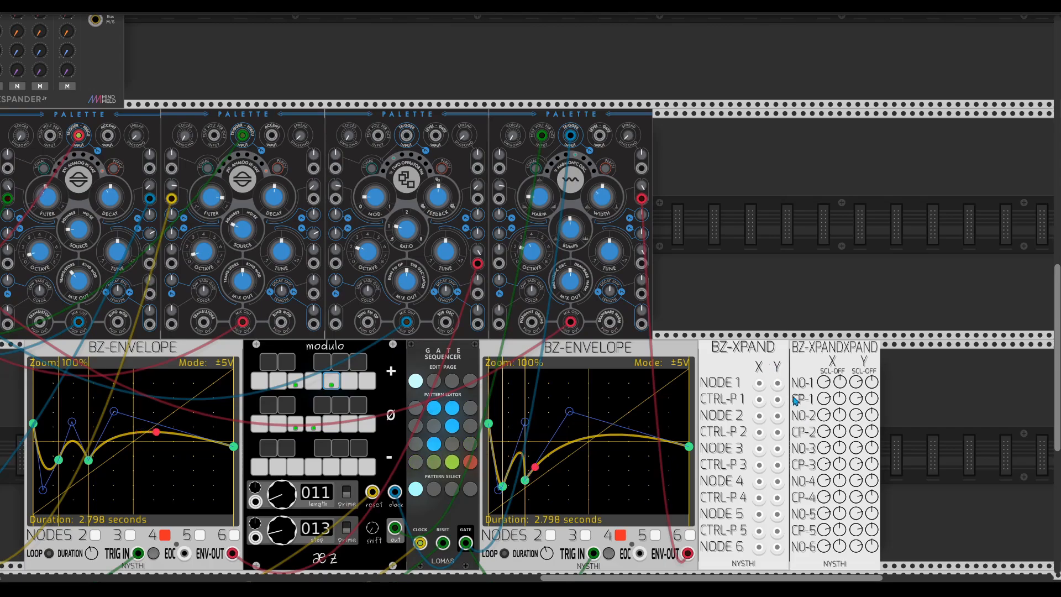
scroll(801, 354, down, 1)
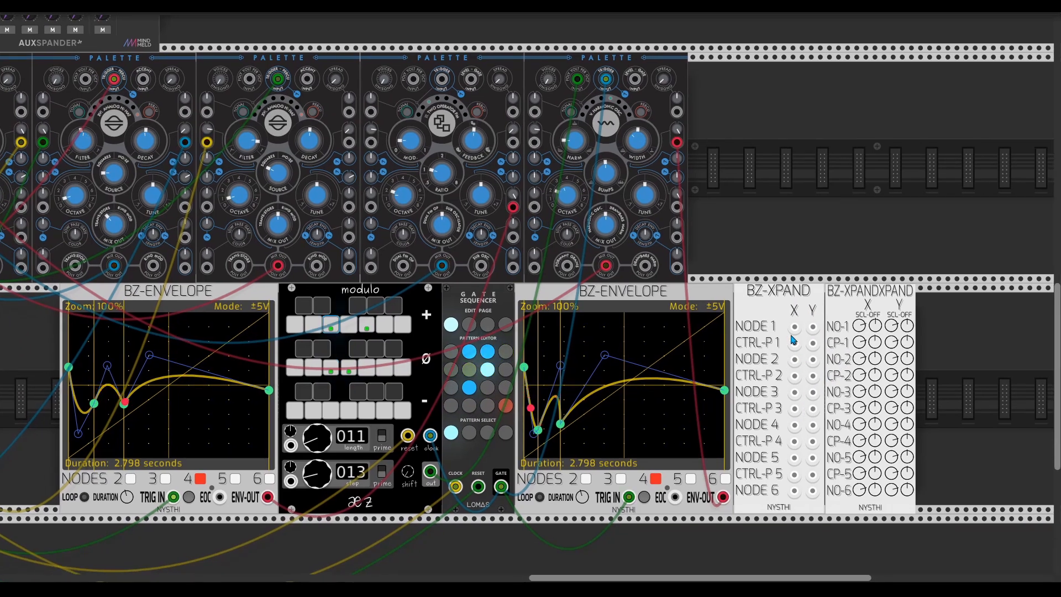
right_click(755, 227)
text(lfo)
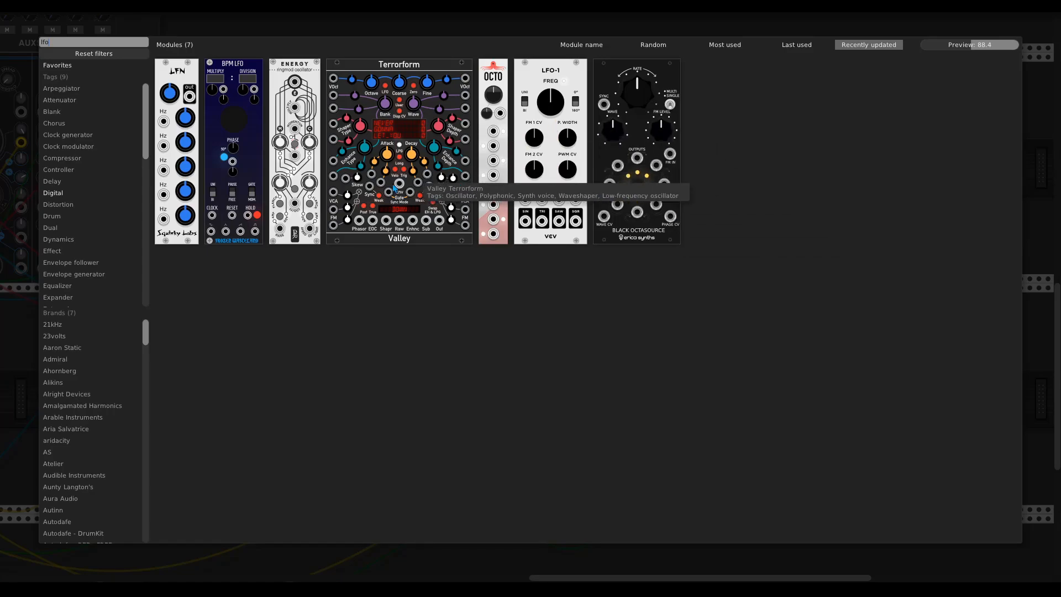
drag(556, 219, 705, 256)
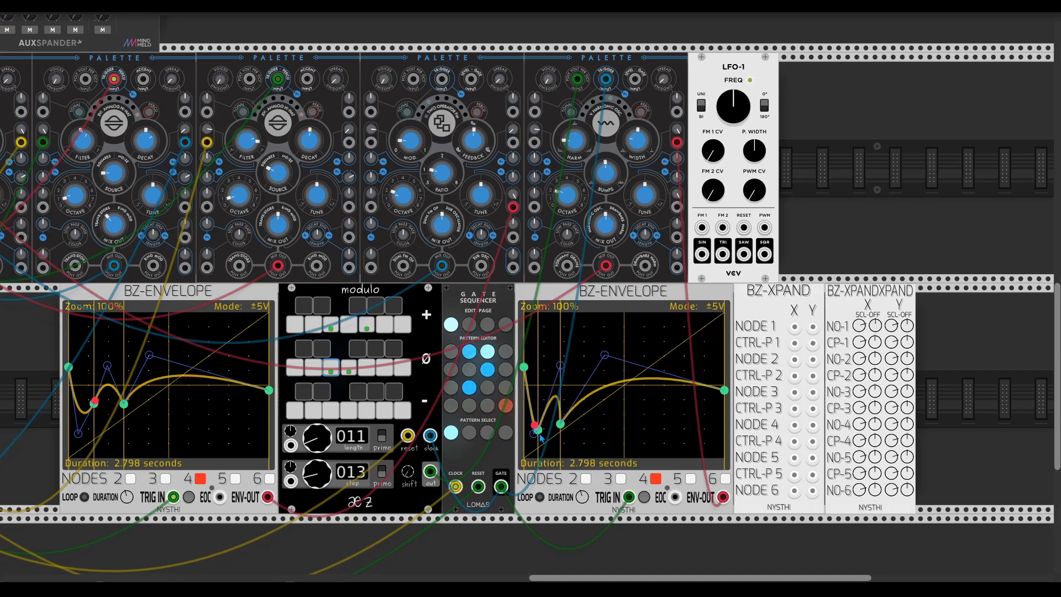
drag(697, 255, 813, 361)
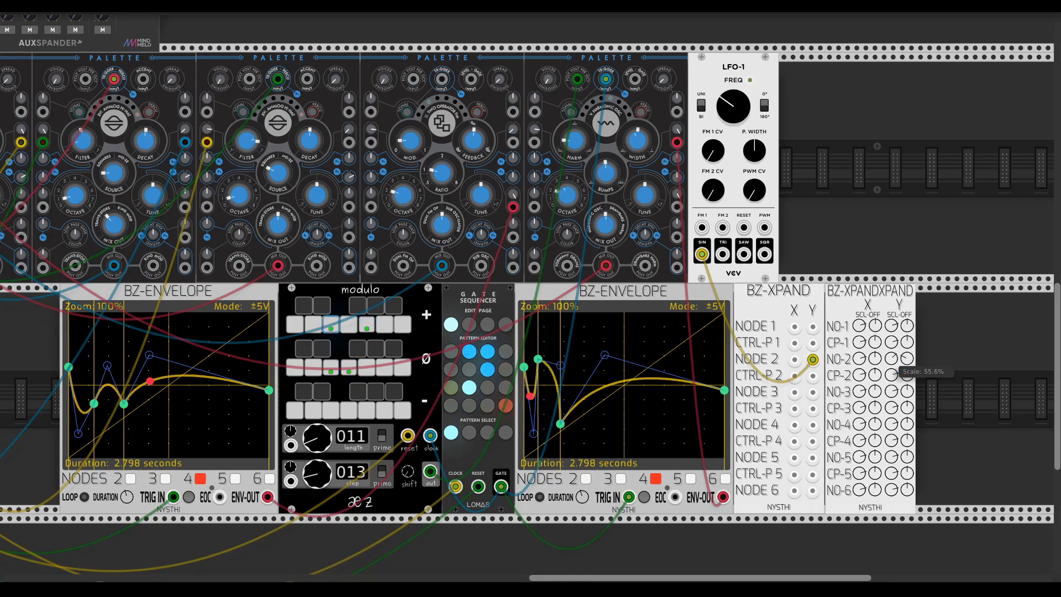
drag(805, 219, 1050, 558)
drag(403, 245, 553, 183)
click(184, 308)
drag(191, 237, 191, 228)
Step: Duplicate the LFO-1 and patch the copy's SIN output to the Node 1 Y input of the last BZ-XPAND
scroll(779, 315, right, 14)
scroll(788, 319, down, 4)
scroll(788, 319, left, 3)
scroll(788, 320, down, 1)
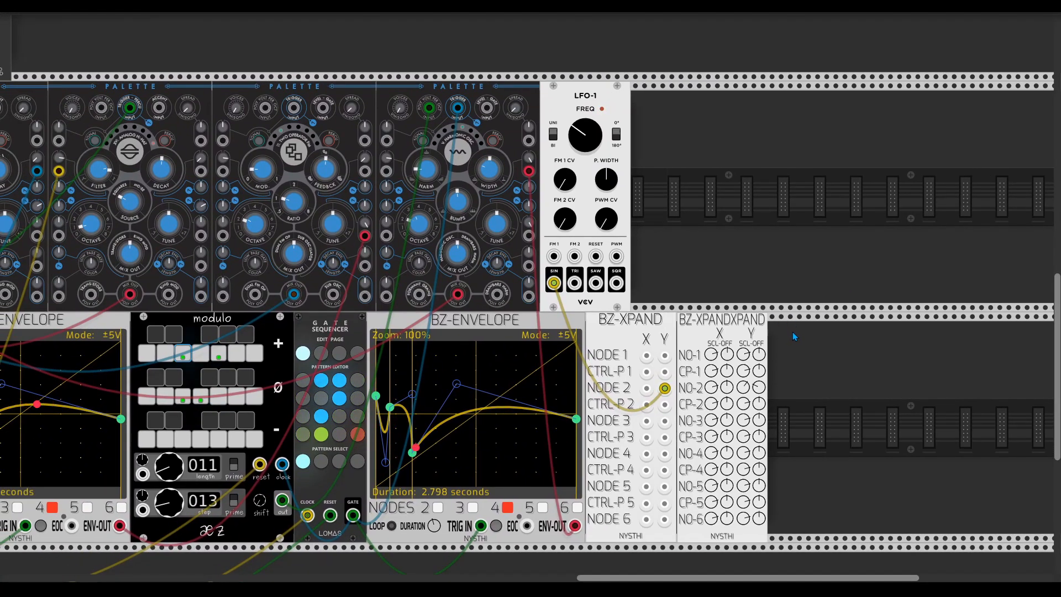
scroll(793, 331, left, 1)
key(ctrl+d)
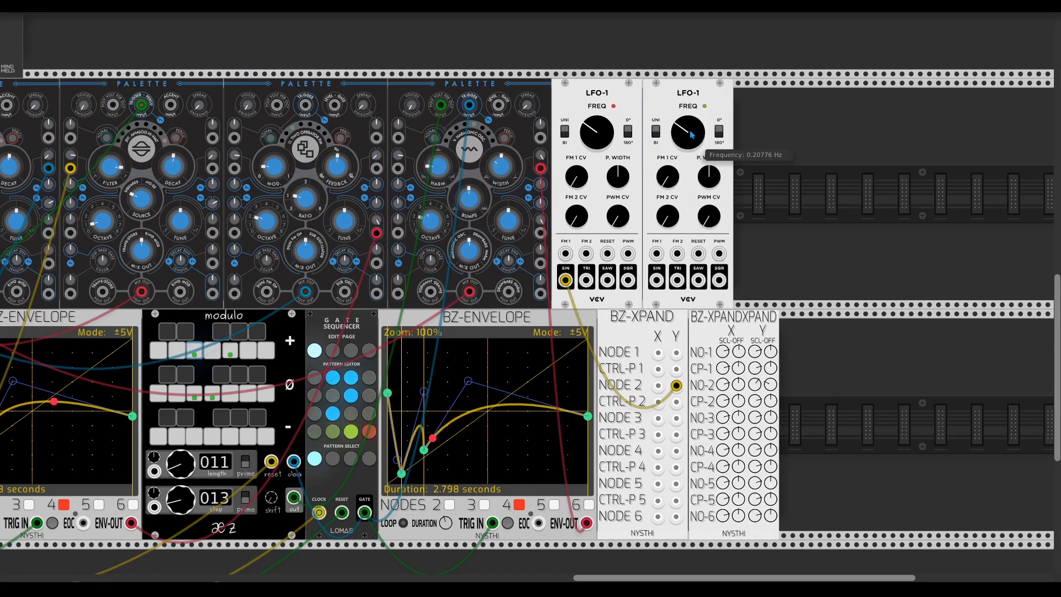
drag(676, 353, 676, 299)
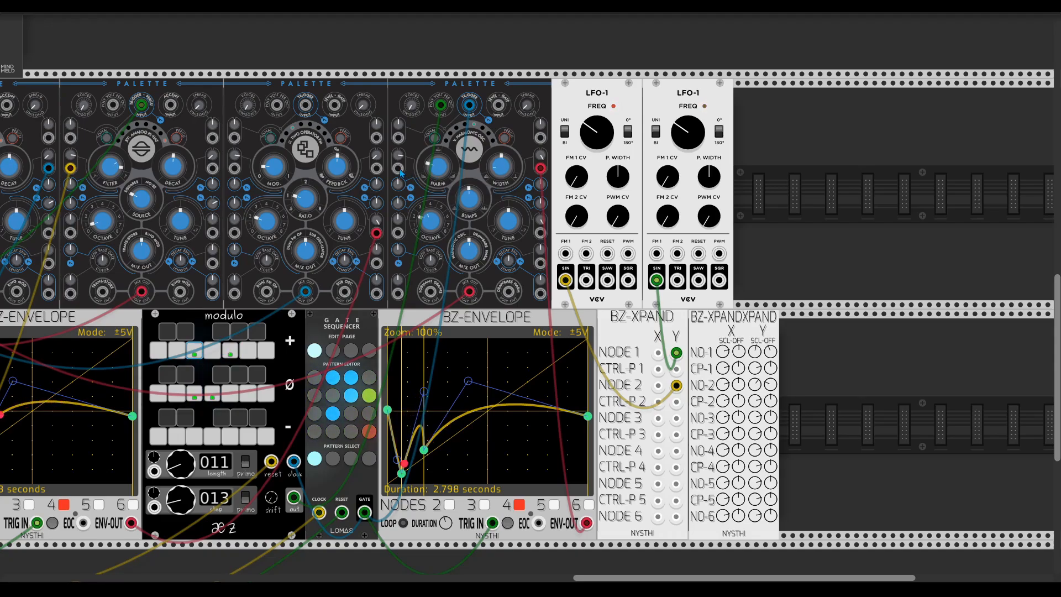
Step: Patch the last BZ-ENVELOPE's ENV-OUT to the fifth PALETTE's modulation inputs for Harm and LPG Decay
drag(400, 169, 588, 522)
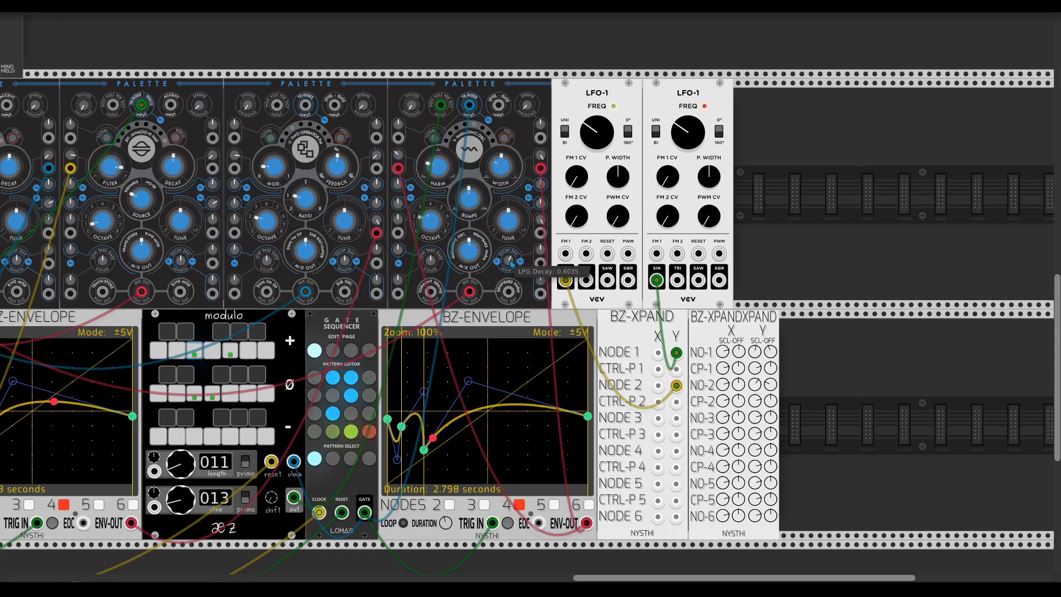
drag(540, 264, 586, 522)
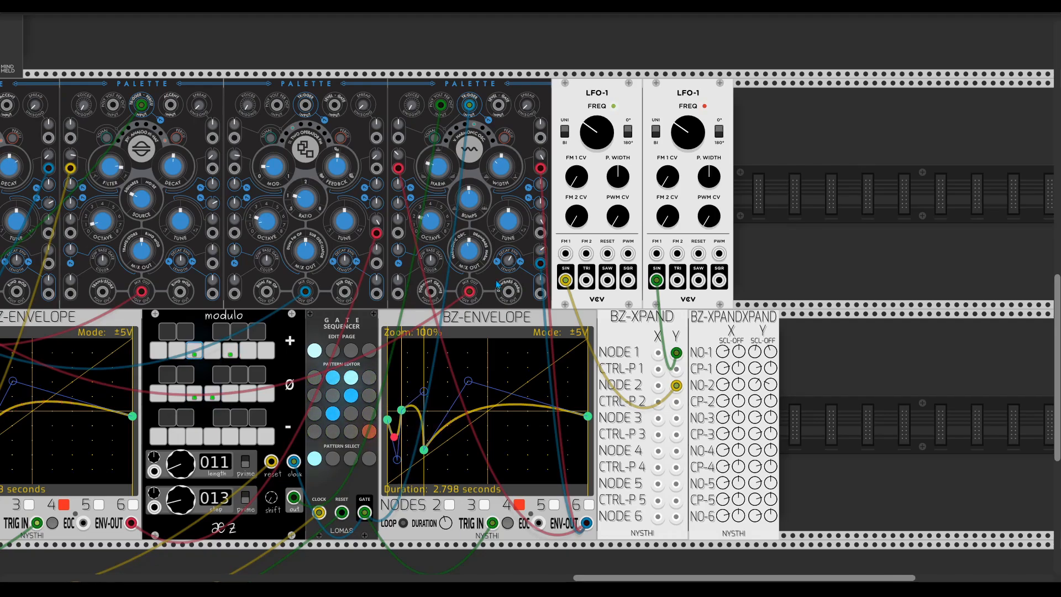
Step: Set the engine's thread count to 2
scroll(530, 276, left, 11)
scroll(530, 276, up, 2)
click(88, 12)
mouse_move(105, 41)
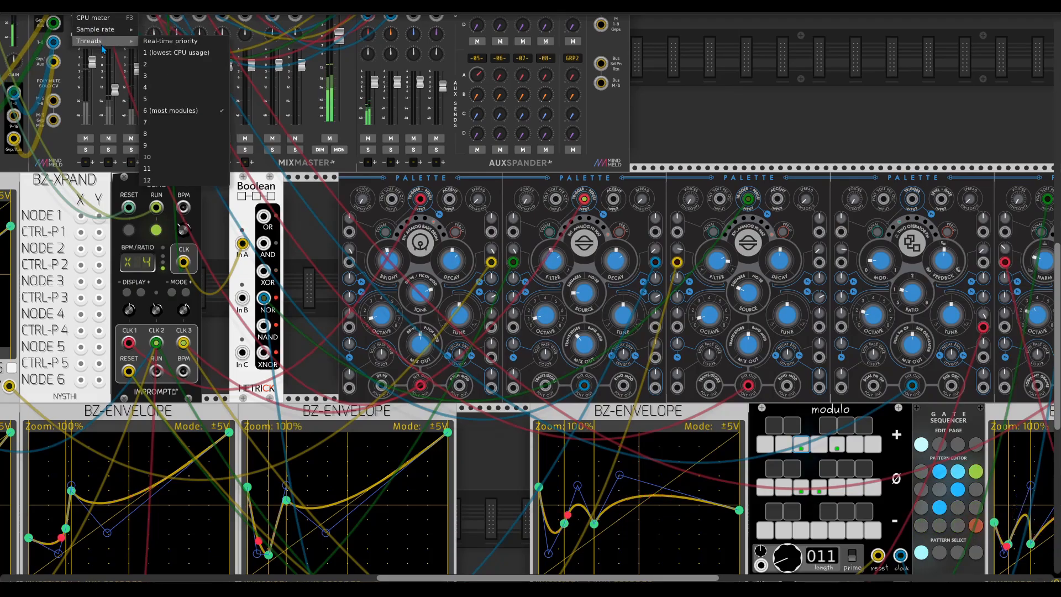
click(166, 64)
Step: Set the fourth PALETTE's Mod knob to about 0.28 and patch the ENV-OUT of the BZ-ENVELOPE before modulo to the input beside it
scroll(297, 253, left, 6)
scroll(297, 253, up, 2)
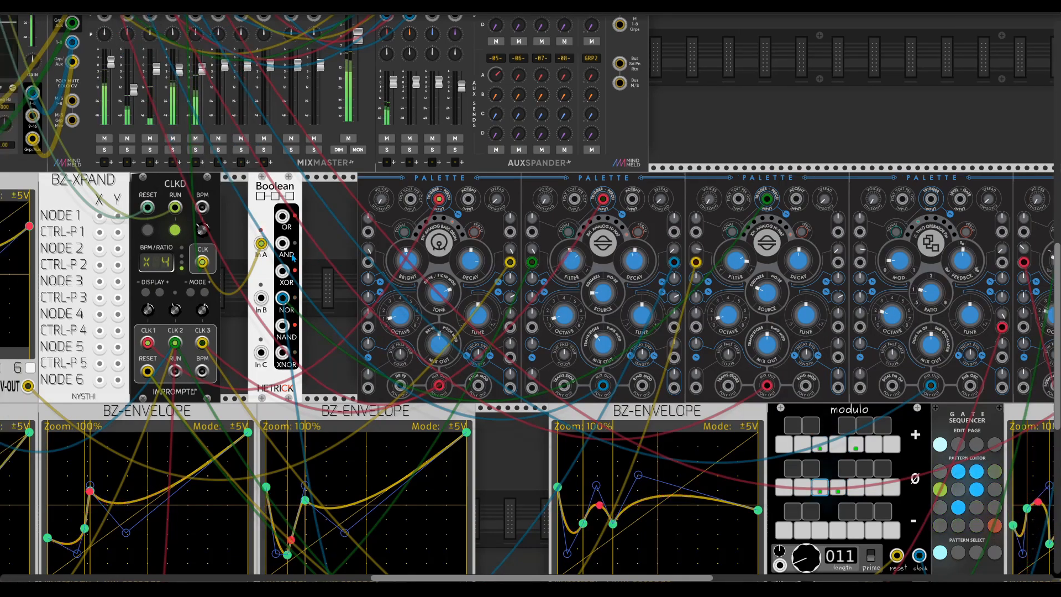
scroll(471, 304, left, 4)
scroll(471, 304, up, 1)
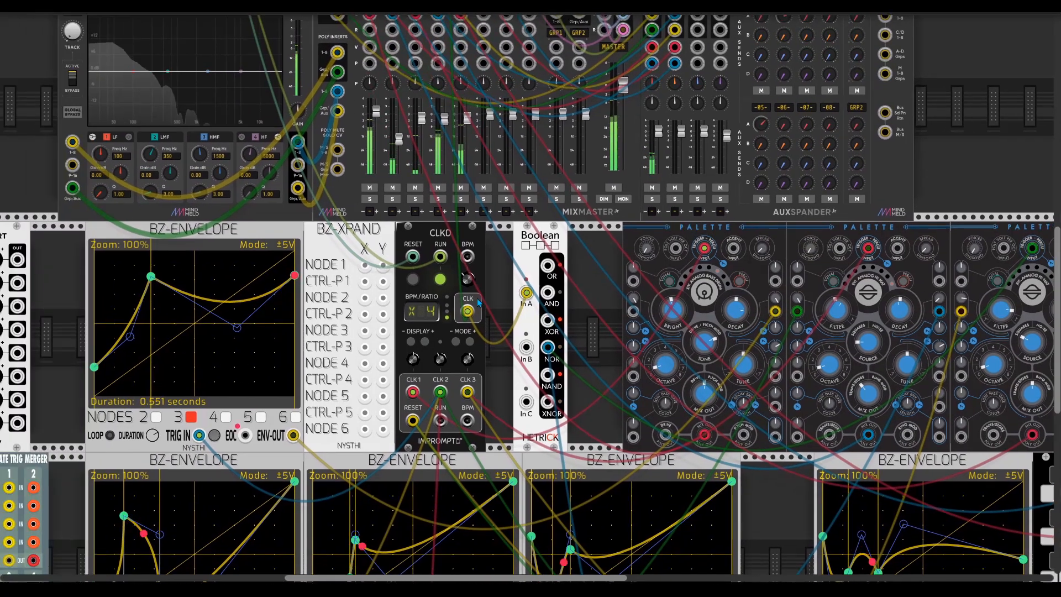
scroll(624, 333, right, 20)
scroll(623, 333, down, 6)
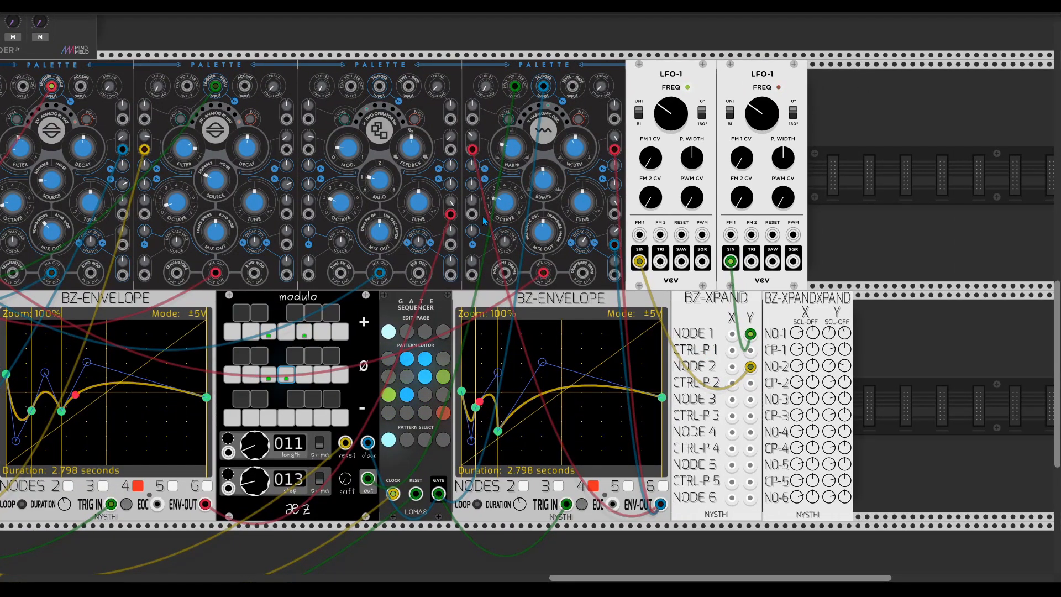
drag(359, 156, 358, 145)
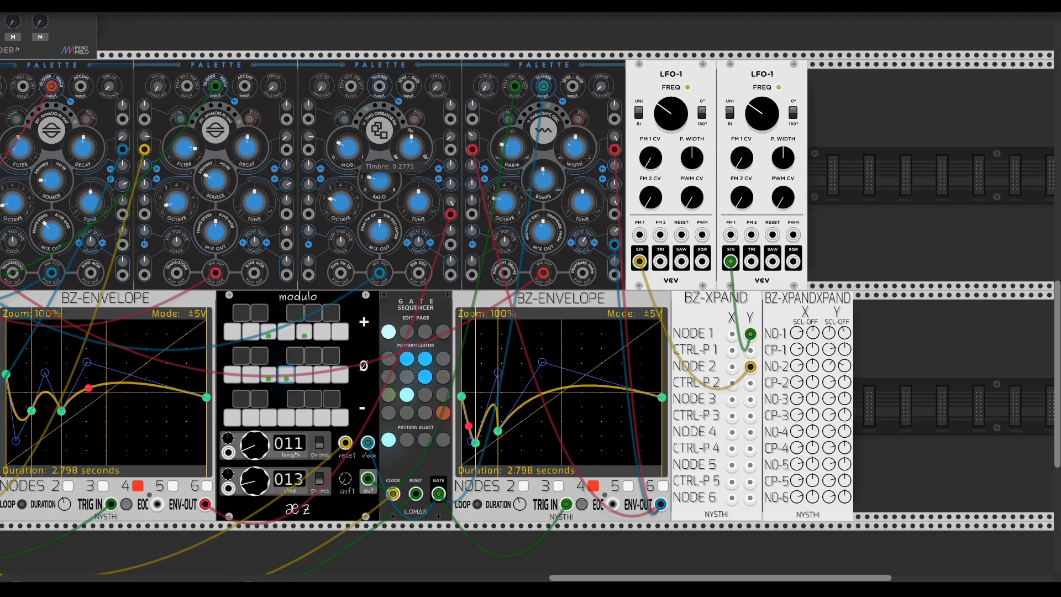
drag(309, 150, 205, 504)
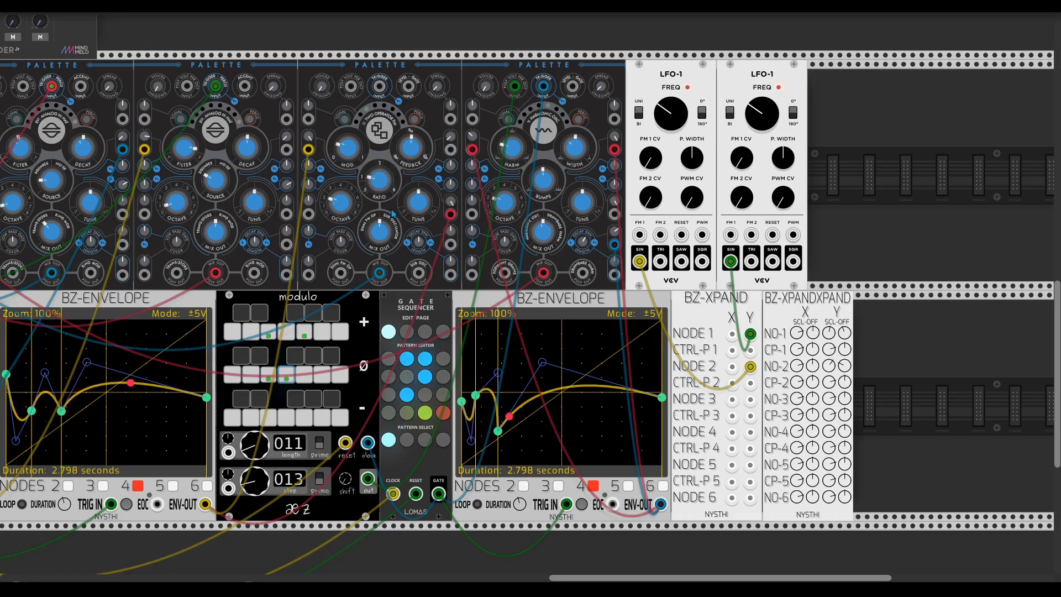
scroll(409, 253, left, 10)
scroll(409, 253, up, 3)
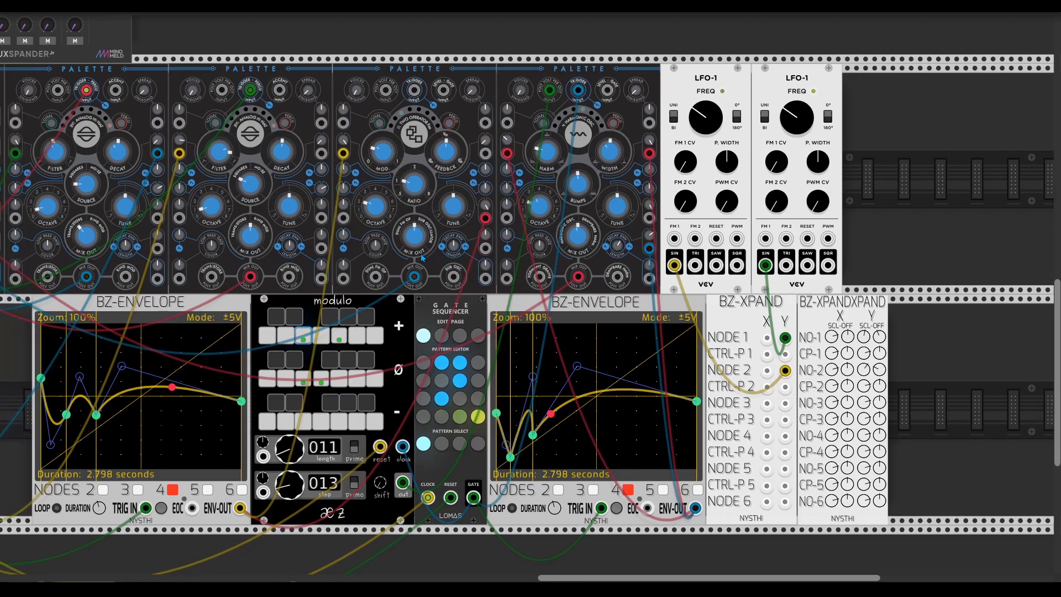
scroll(419, 258, right, 2)
scroll(418, 259, up, 1)
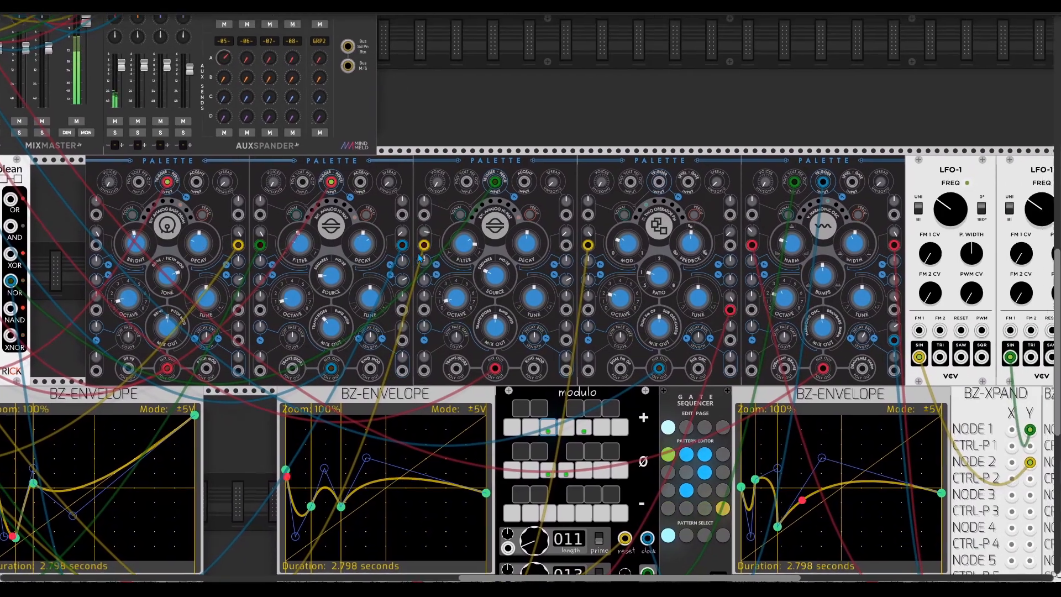
scroll(532, 261, up, 3)
scroll(532, 261, right, 14)
scroll(532, 262, down, 4)
scroll(532, 261, left, 14)
scroll(532, 261, up, 2)
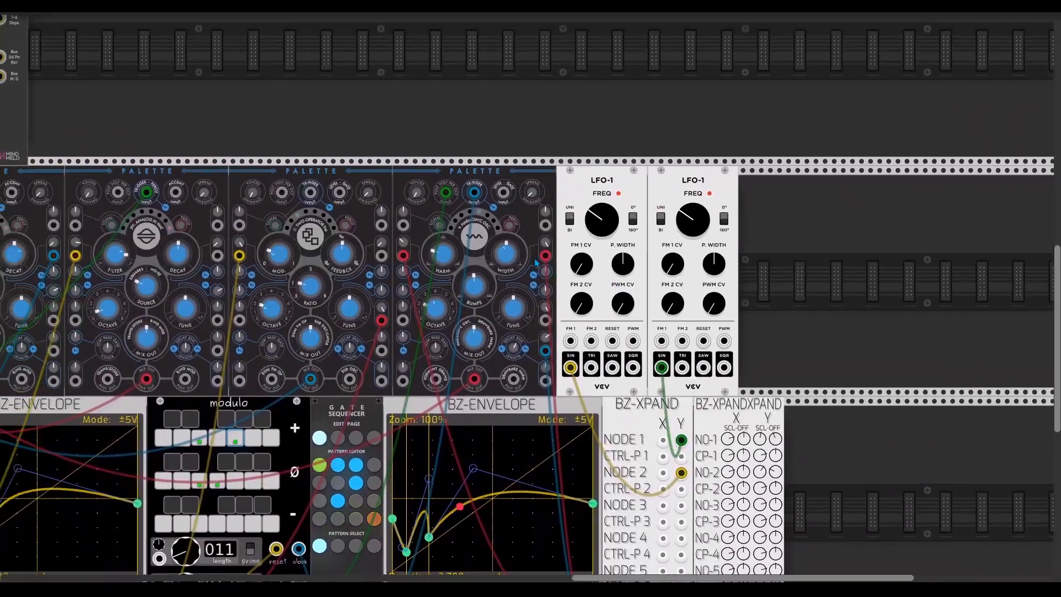
Step: Duplicate the Gate Sequencer and reprogram the copy, clearing the first pattern row and switching on all four steps of the third row
scroll(532, 260, right, 6)
scroll(531, 260, down, 5)
scroll(532, 260, right, 5)
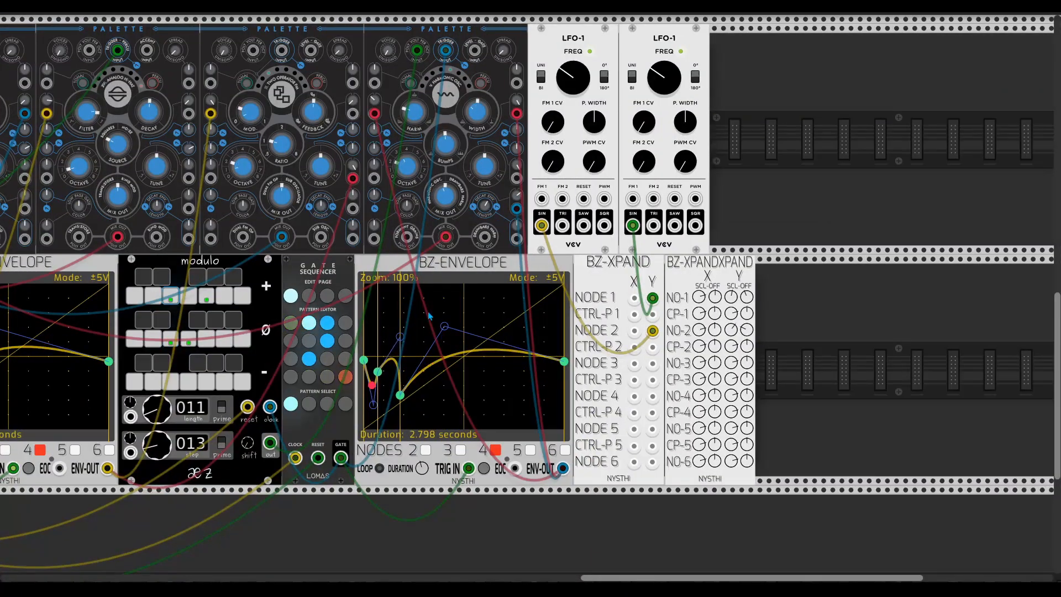
key(ctrl+d)
click(400, 324)
click(382, 324)
click(382, 360)
click(403, 363)
click(383, 361)
click(365, 360)
click(418, 360)
Step: Duplicate the fifth PALETTE, place the copy after the second LFO-1, and change its synthesis engine
scroll(453, 309, up, 4)
scroll(453, 308, right, 1)
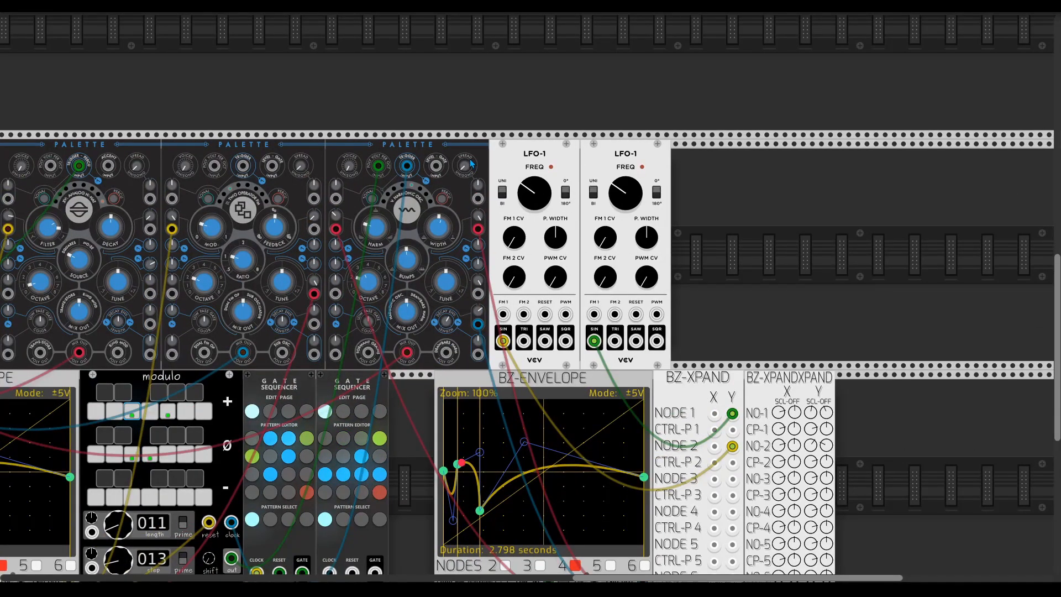
key(ctrl+d)
drag(442, 71, 701, 276)
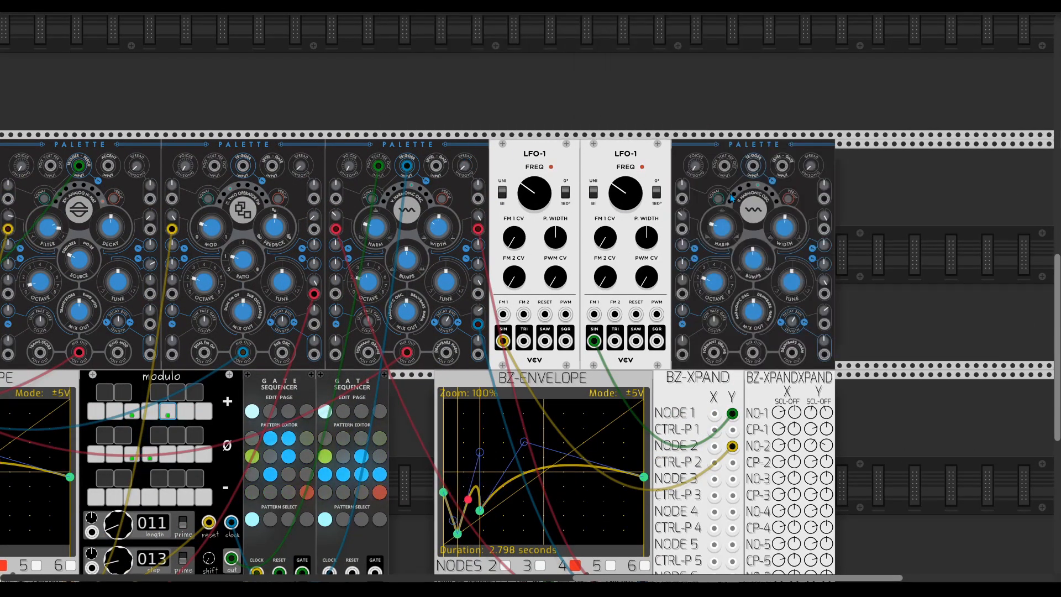
click(744, 186)
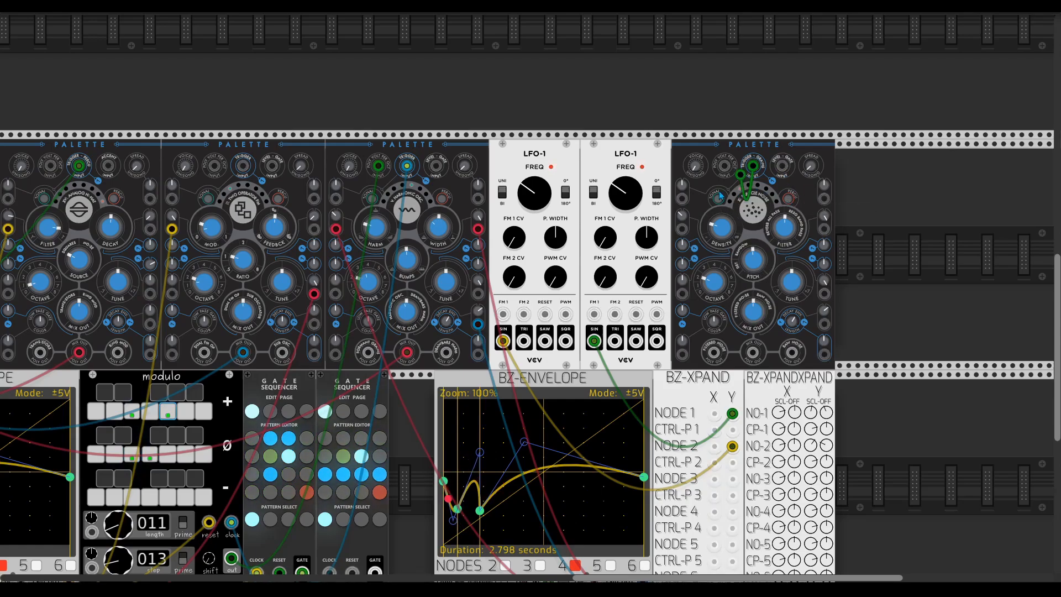
Step: Patch the copied Gate Sequencer's gate to the new PALETTE's trigger input and the PALETTE's mix output to MIXMASTER channel 6
scroll(918, 243, down, 4)
scroll(918, 243, up, 2)
drag(758, 304, 210, 72)
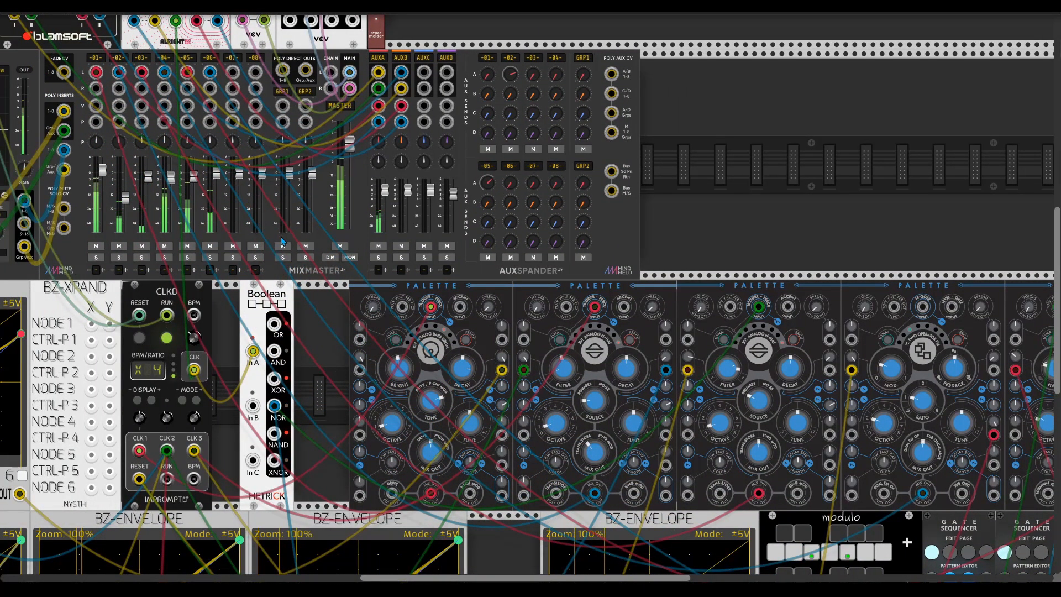
Step: Audition several synthesis engines on the new PALETTE and settle on the resonator engine with the concentric-ring symbol
scroll(520, 324, right, 20)
scroll(520, 323, down, 4)
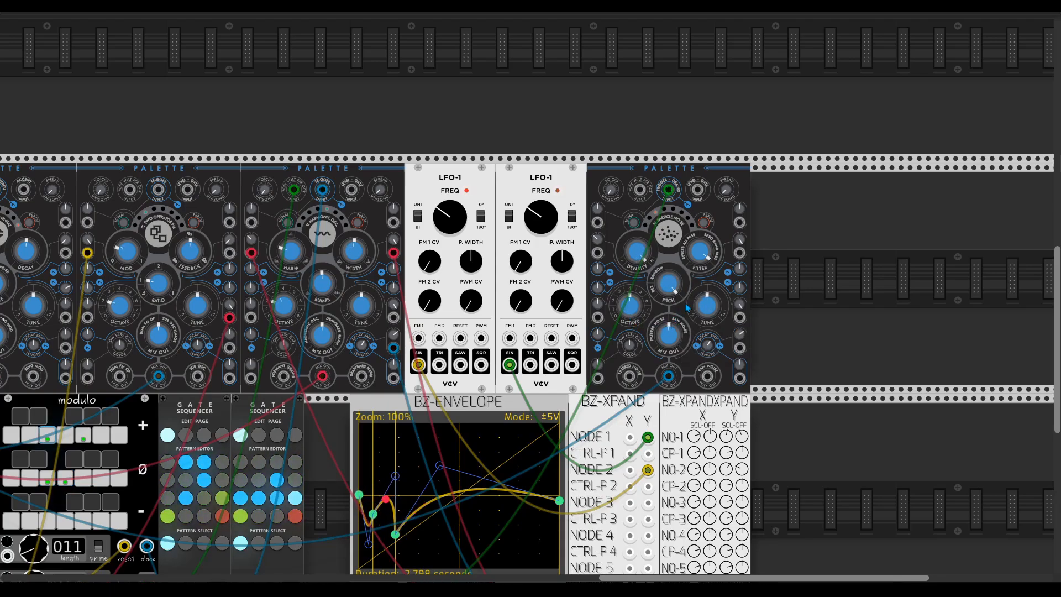
click(652, 224)
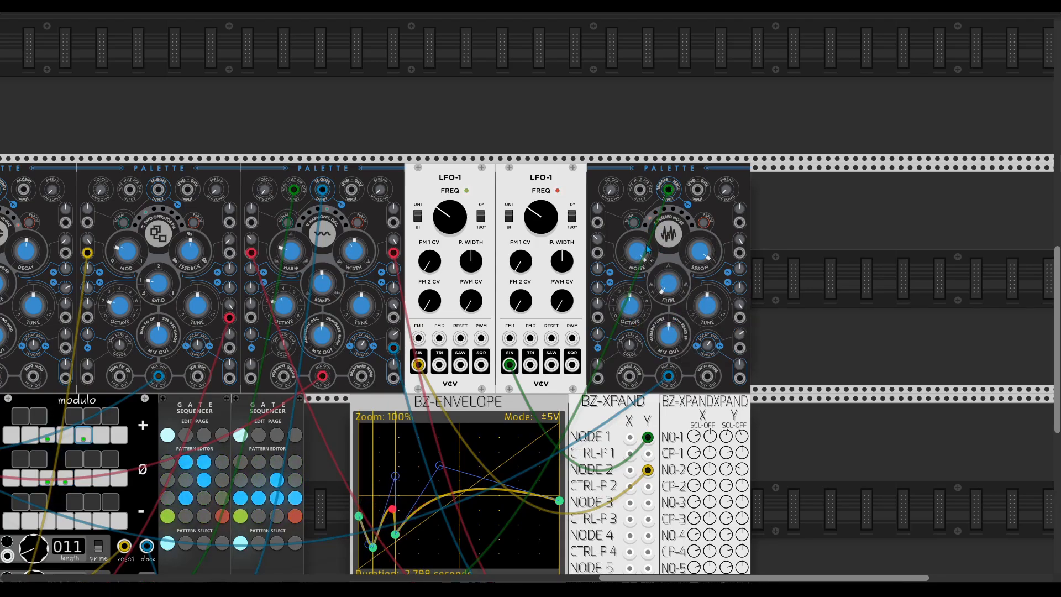
click(648, 232)
click(665, 217)
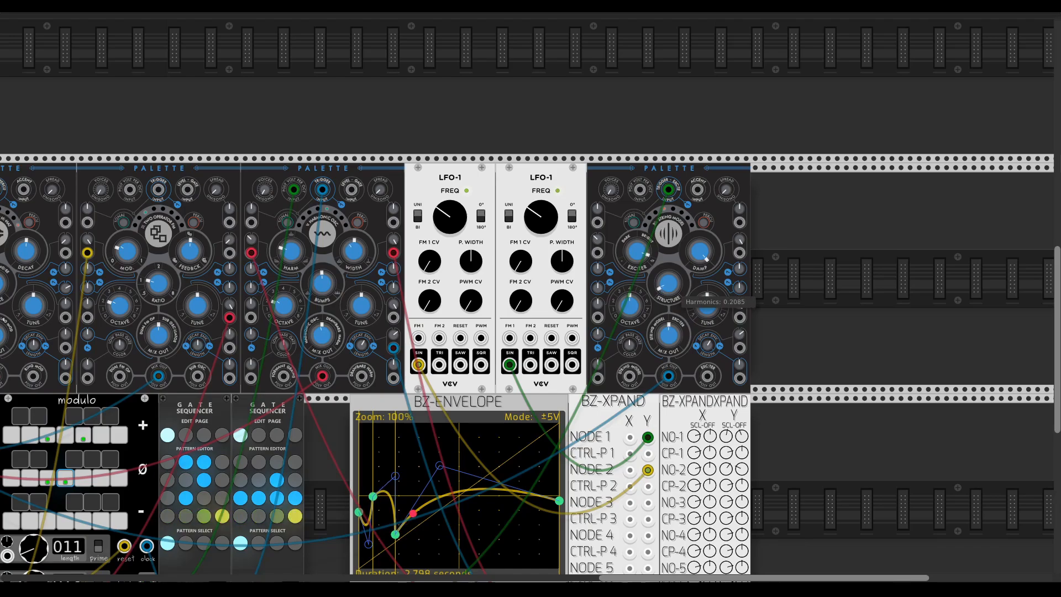
click(657, 217)
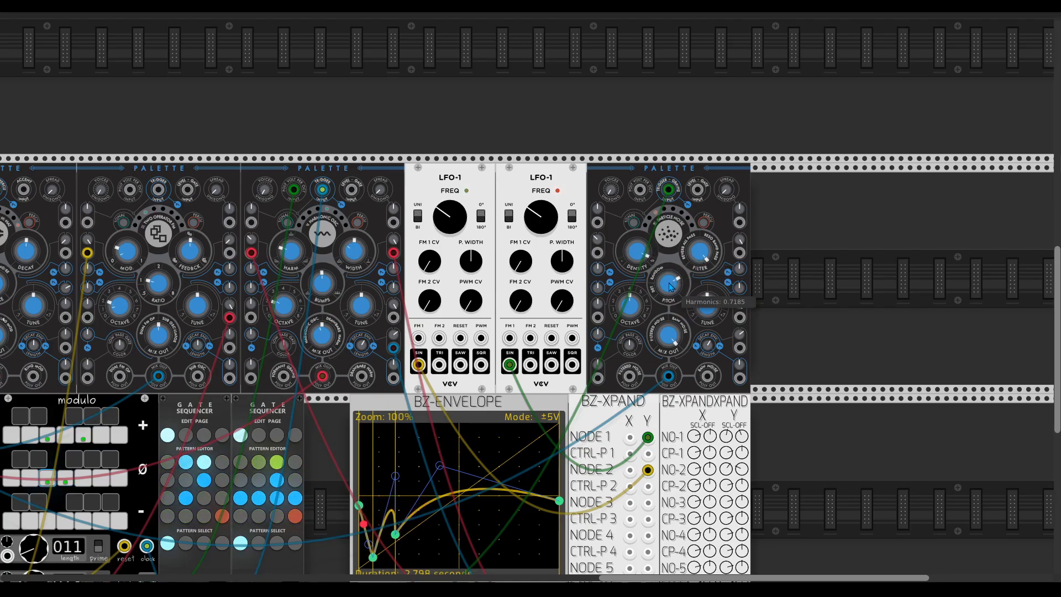
click(666, 215)
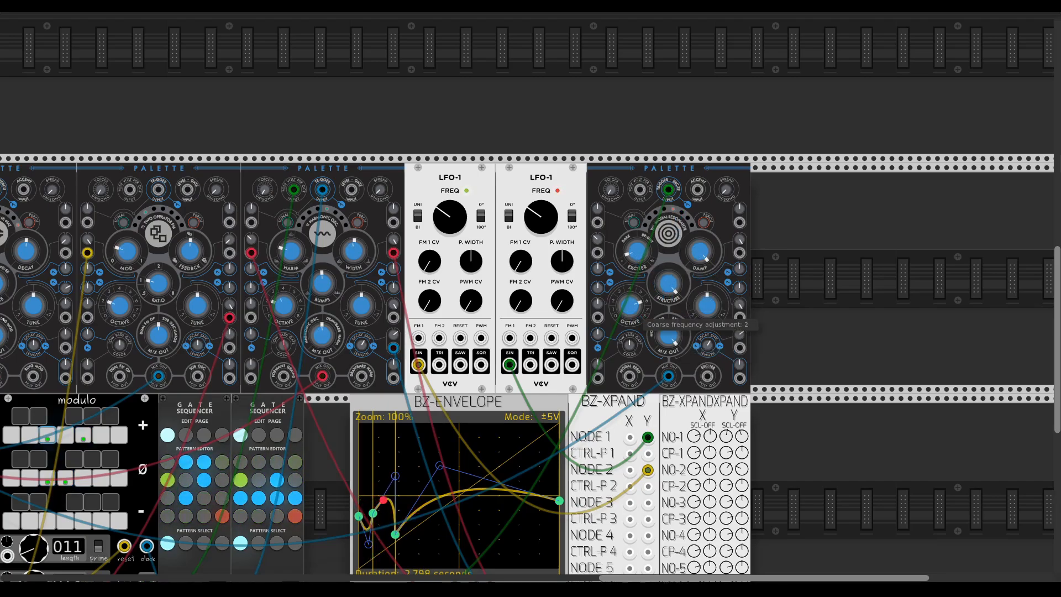
scroll(630, 305, left, 20)
scroll(630, 305, up, 5)
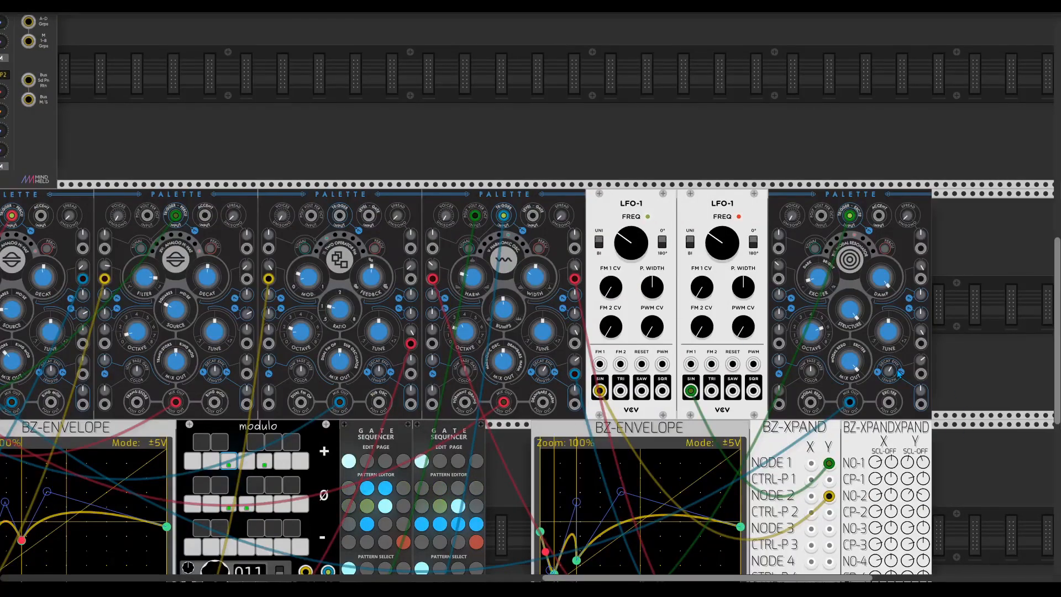
scroll(894, 376, right, 8)
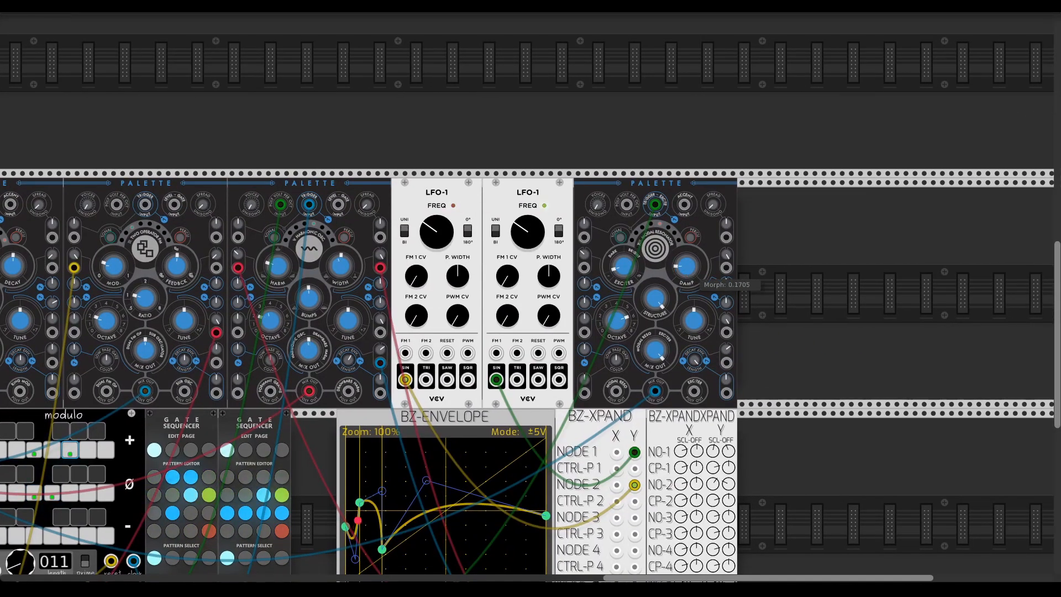
Step: Adjust the new PALETTE's structure, then duplicate the rightmost BZ-ENVELOPE and place the copy past the BZ-XPAND modules on the same row
drag(662, 301, 665, 420)
scroll(706, 324, left, 5)
scroll(515, 354, down, 5)
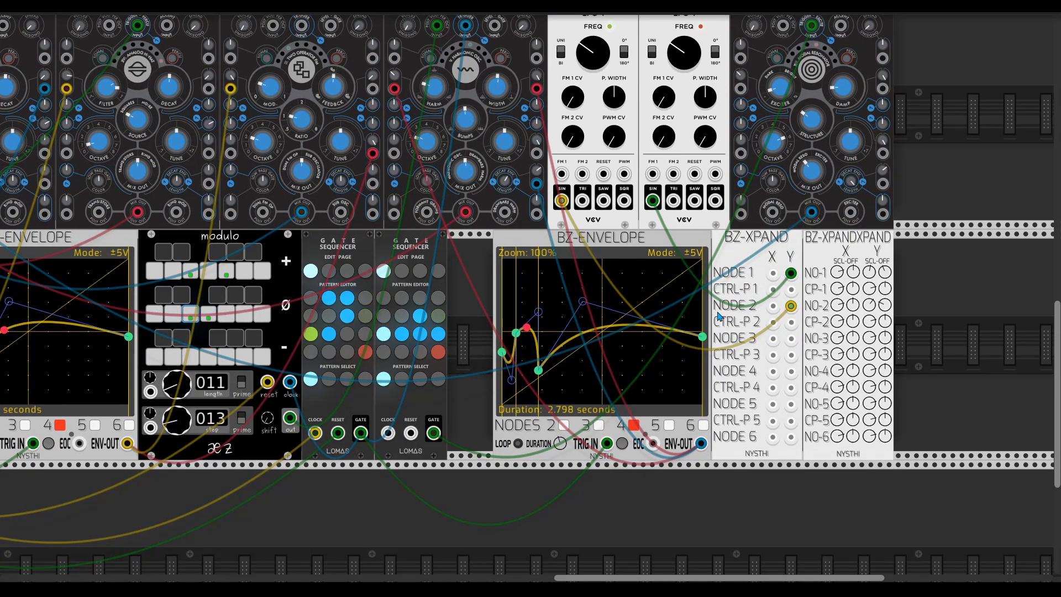
scroll(562, 305, right, 2)
scroll(562, 305, up, 1)
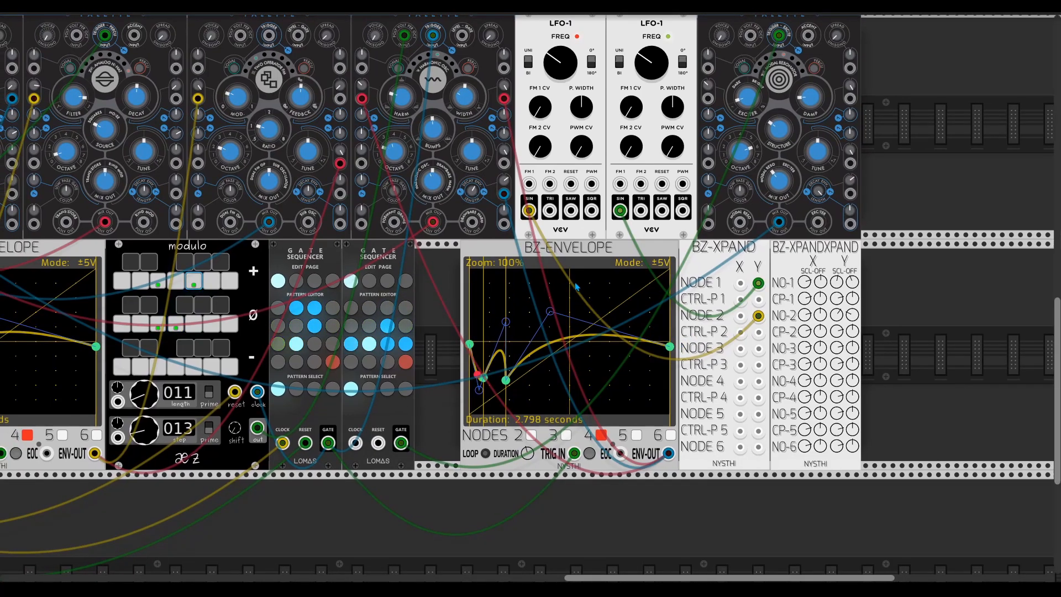
key(ctrl+d)
scroll(829, 290, right, 4)
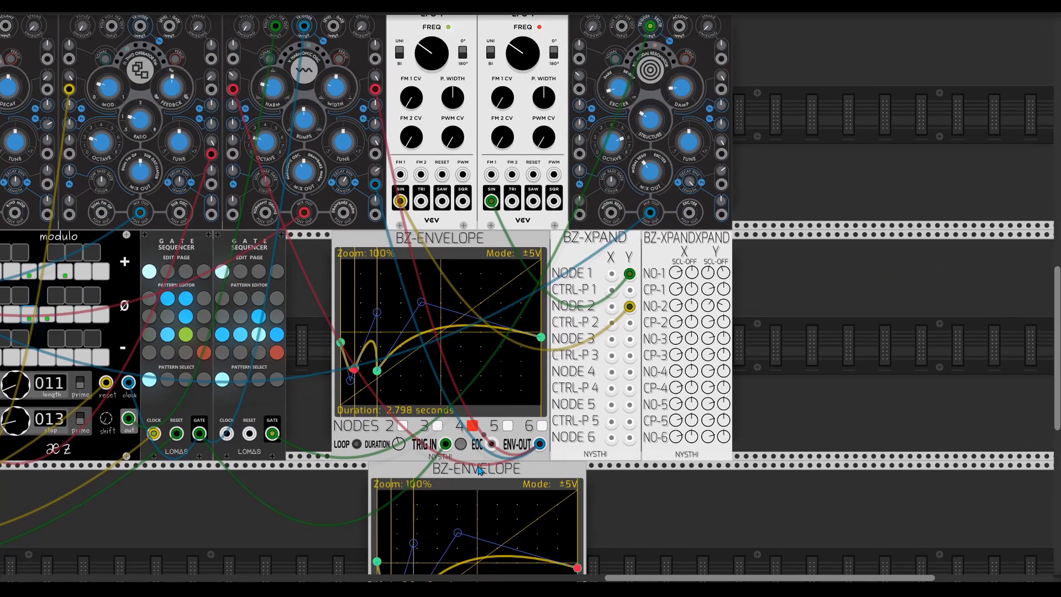
drag(470, 469, 874, 183)
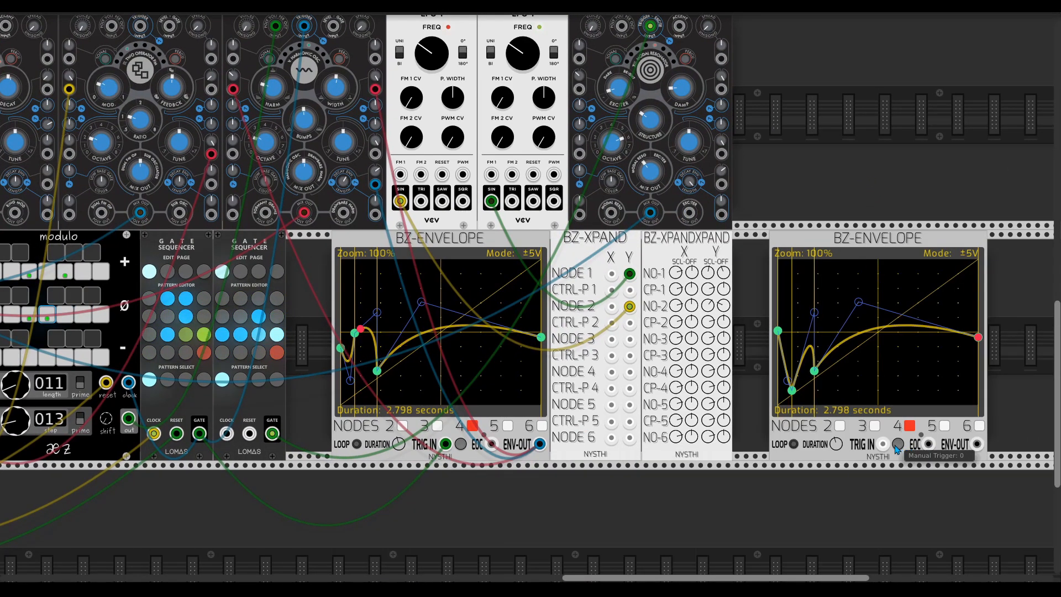
Step: Patch a trigger source to the copied BZ-ENVELOPE's trigger input and reshape its curve, setting the duration to 1.693 seconds
drag(886, 449, 241, 197)
scroll(418, 296, right, 20)
scroll(418, 296, down, 3)
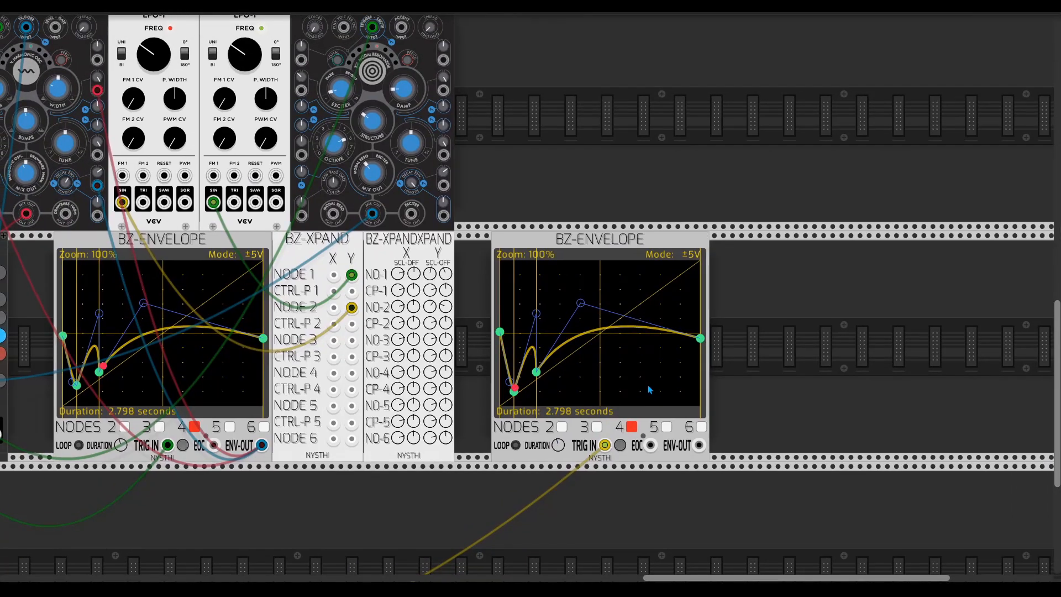
drag(674, 359, 737, 391)
drag(603, 405, 660, 411)
drag(625, 478, 625, 489)
drag(762, 526, 808, 579)
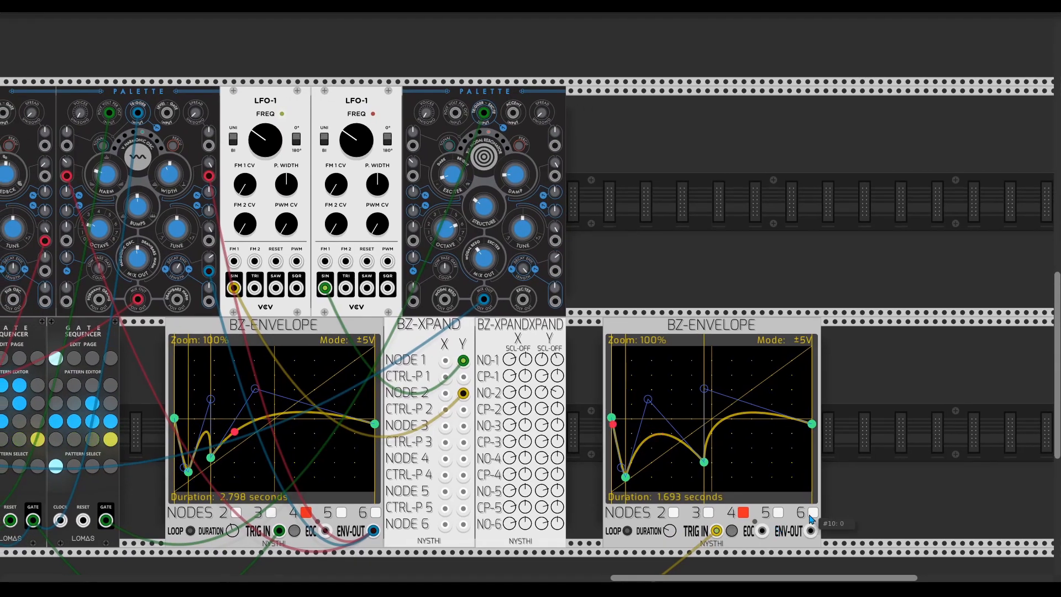
Step: Patch the copied envelope's output to the new PALETTE's timbre CV input, set the CV amount to 0.851, and adjust the exciter
drag(413, 176, 811, 530)
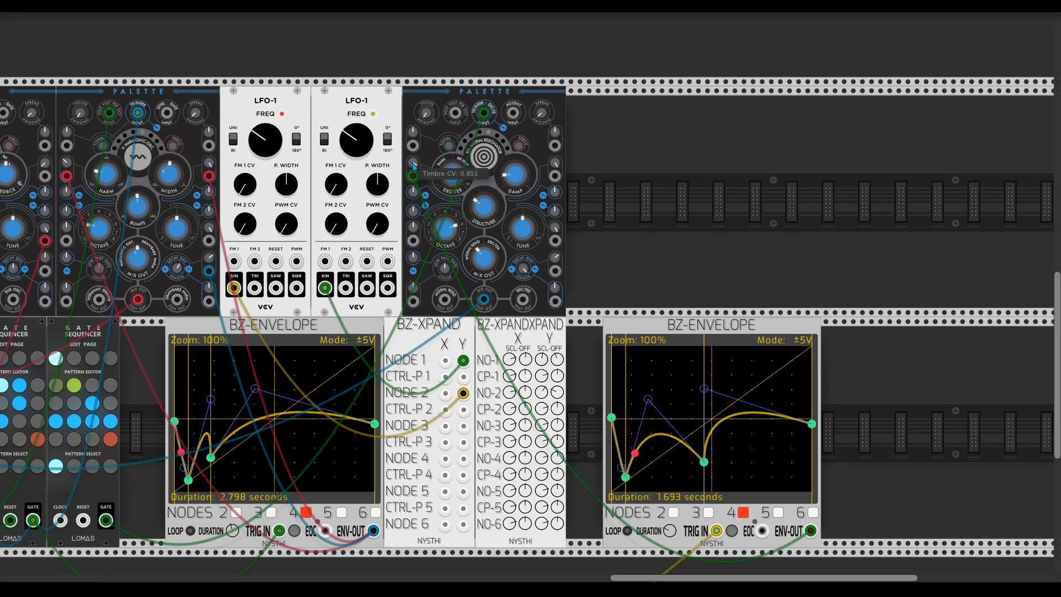
drag(453, 192, 454, 167)
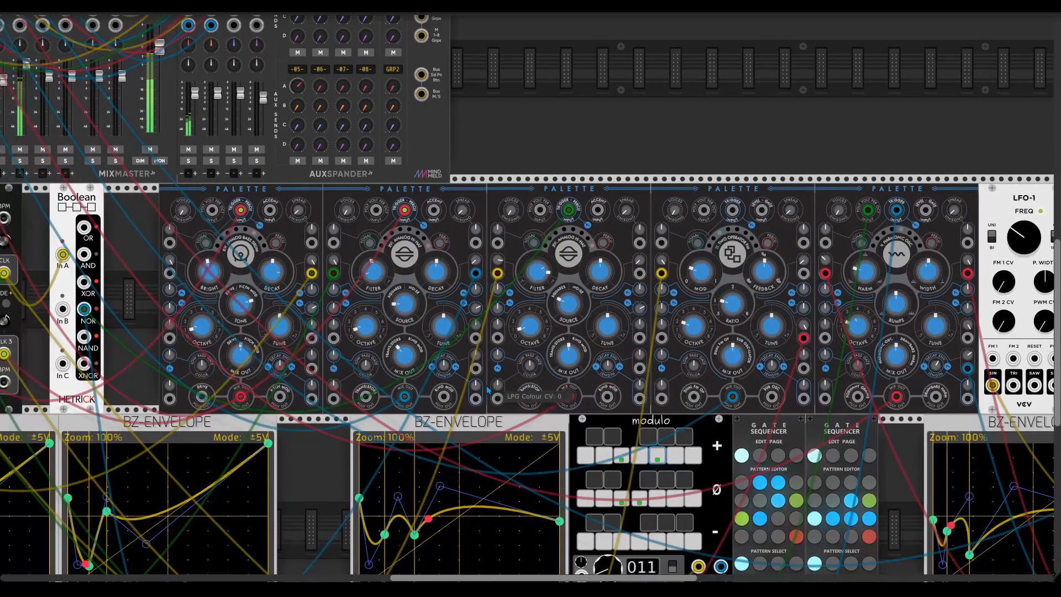
Step: Set MIXMASTER channel 6's level to about 4.84 dB and raise its AUXB send on the AUXSPANDER
scroll(488, 390, left, 1)
scroll(400, 328, left, 4)
scroll(400, 328, up, 2)
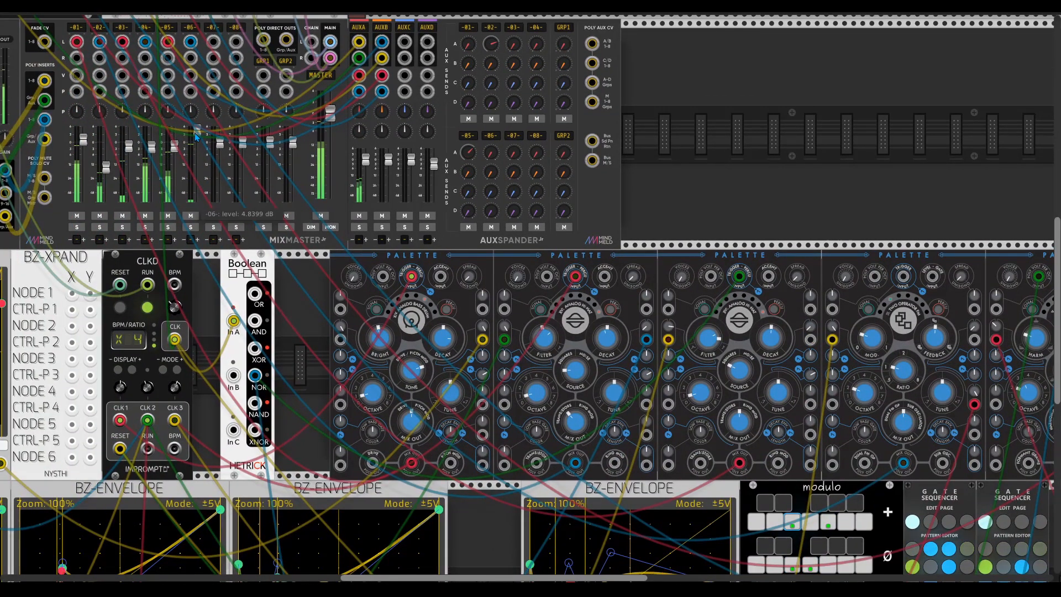
drag(492, 174, 493, 138)
Step: Set channel 6's AUXA send on the AUXSPANDER to about -8 dB
scroll(266, 205, up, 9)
scroll(266, 204, left, 8)
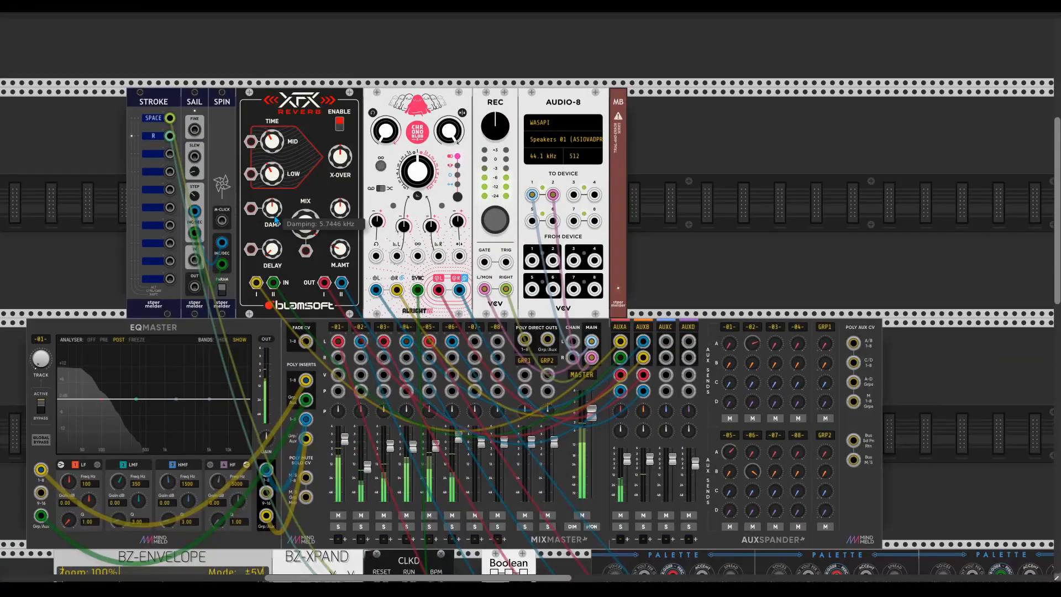
scroll(419, 298, down, 4)
scroll(418, 298, right, 6)
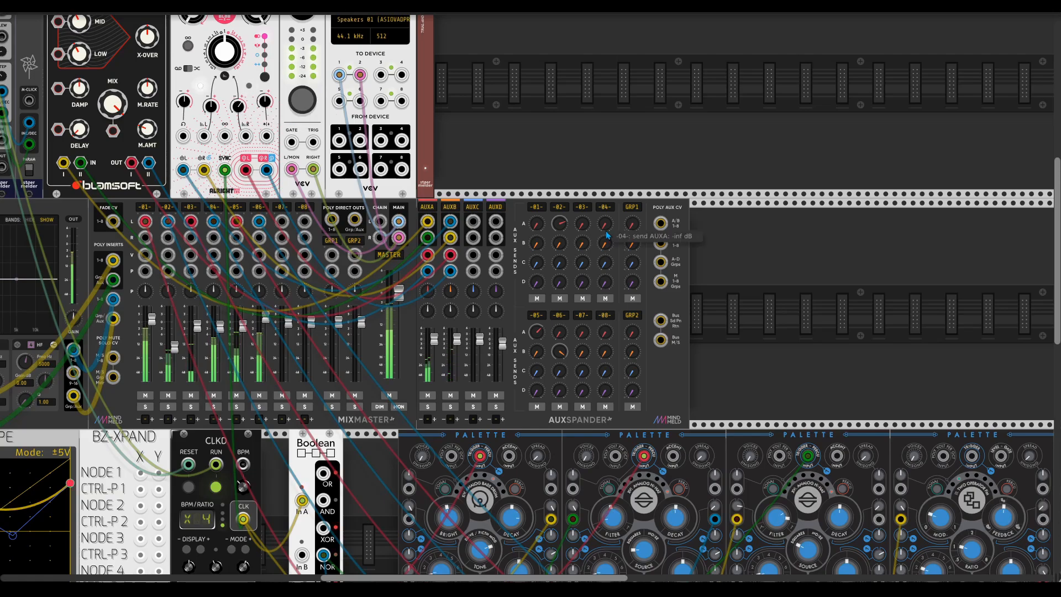
drag(570, 339, 570, 336)
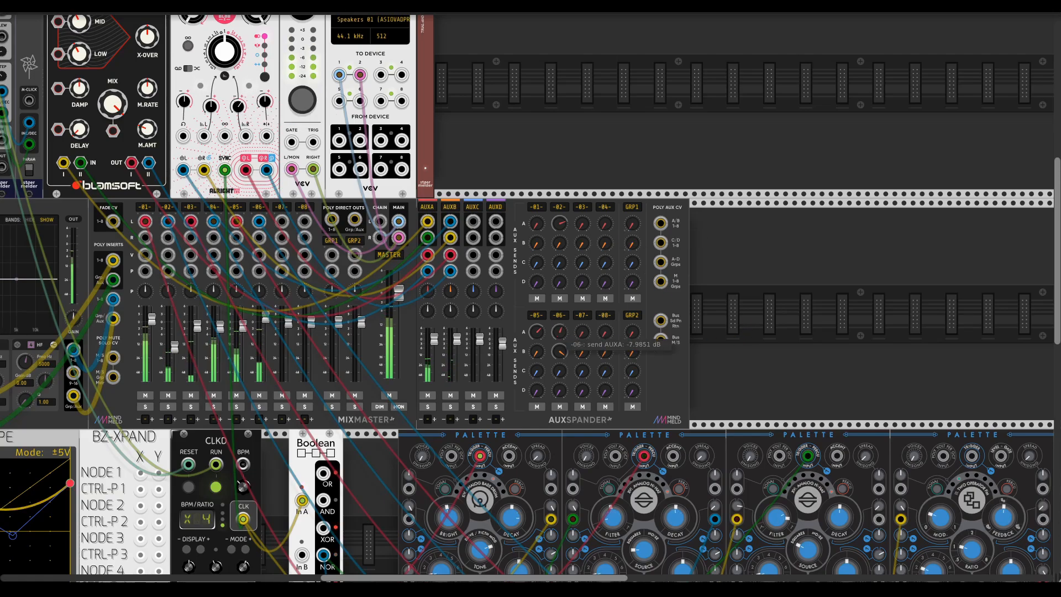
Step: Set the new PALETTE's morph to 0.1345 and harmonics to 0.4555, and patch the copied envelope's output to the CV input beside its octave knob
scroll(776, 388, down, 12)
scroll(777, 387, right, 8)
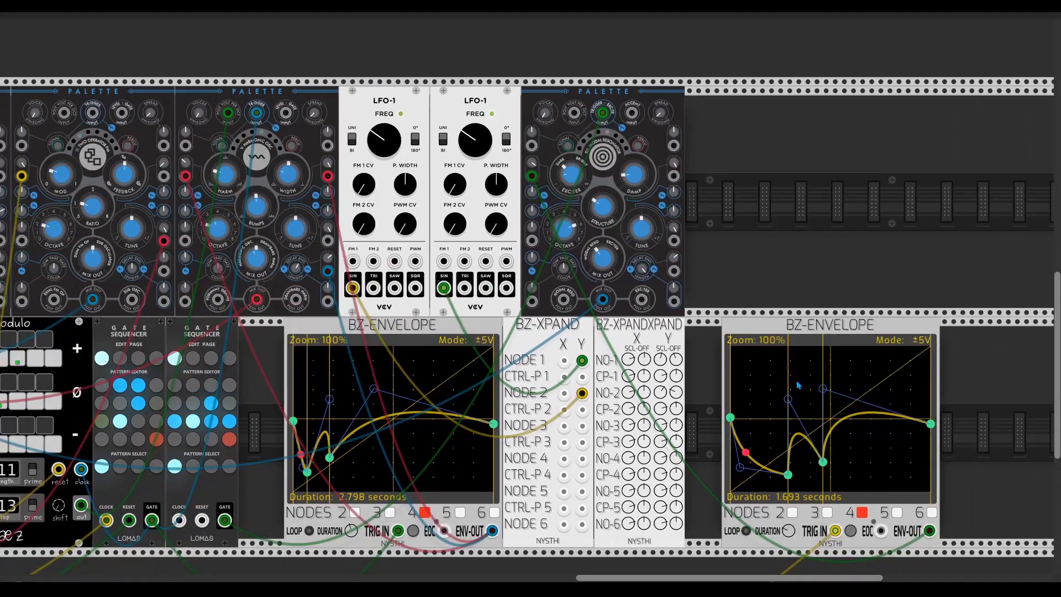
scroll(739, 352, right, 3)
scroll(739, 352, up, 1)
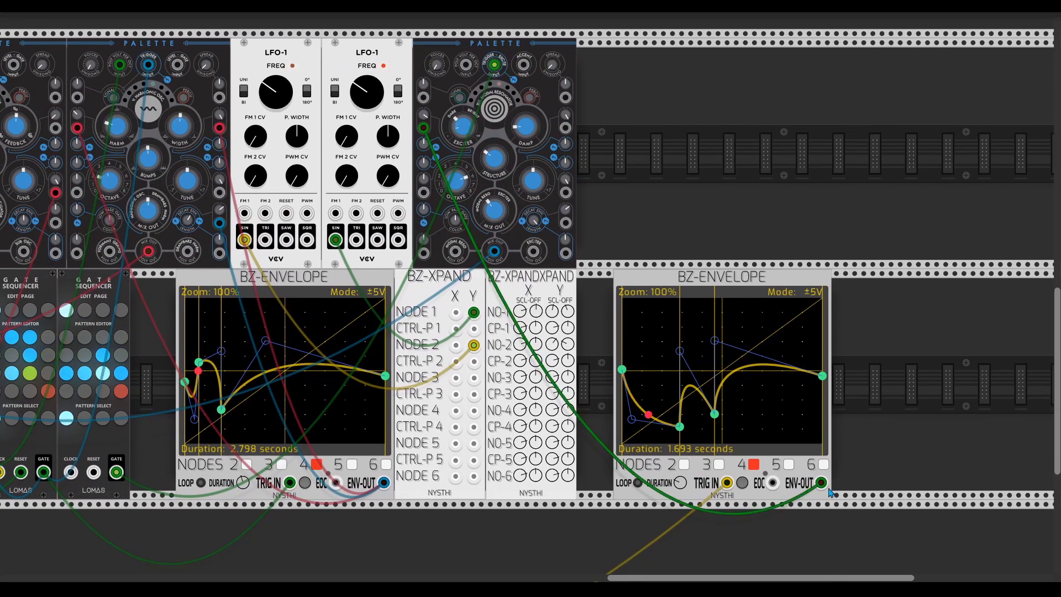
drag(532, 134, 531, 120)
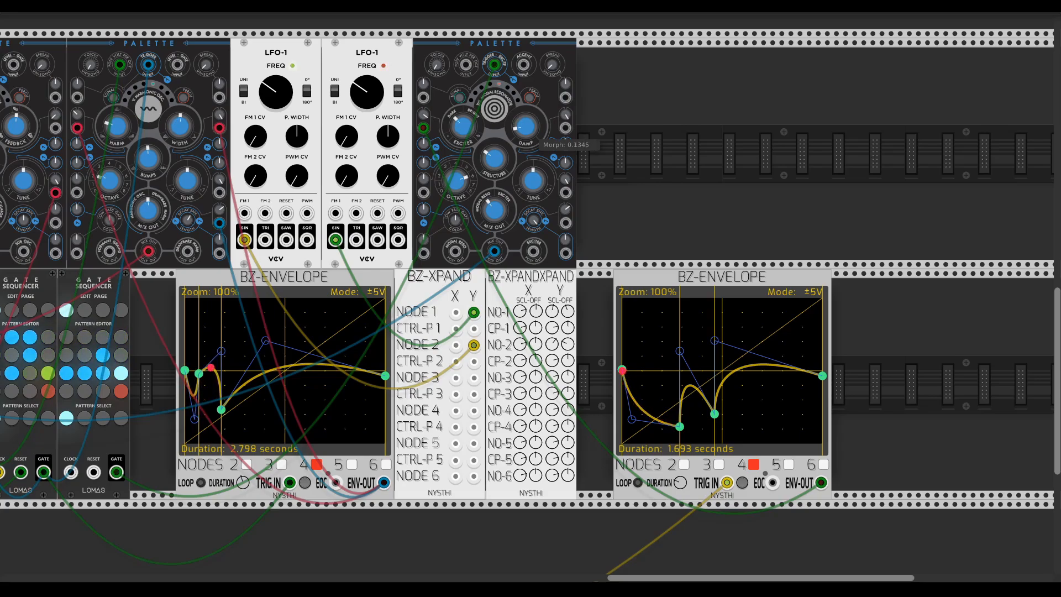
drag(495, 159, 495, 147)
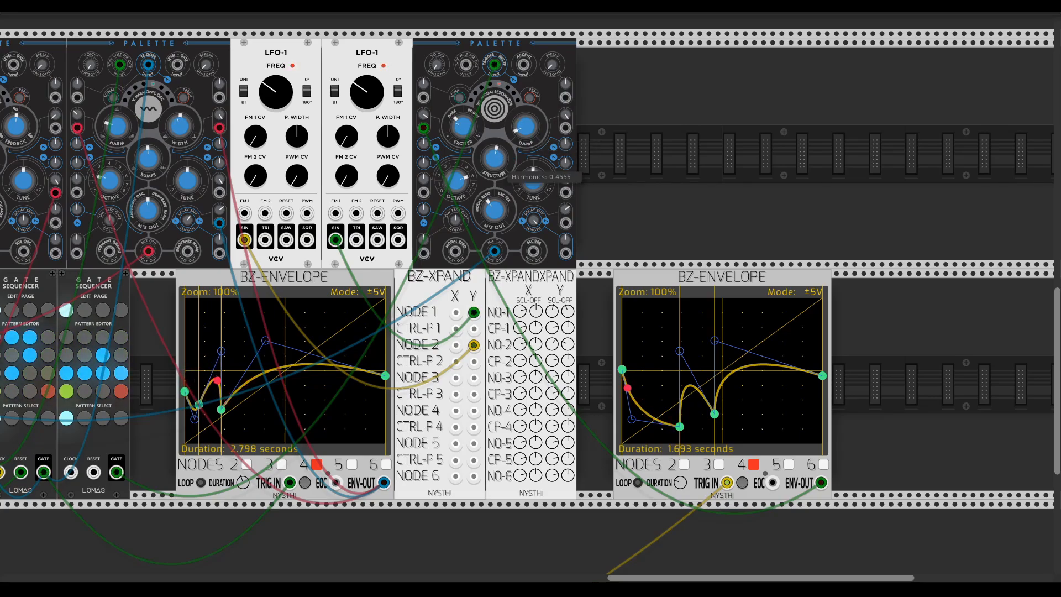
drag(424, 192, 821, 482)
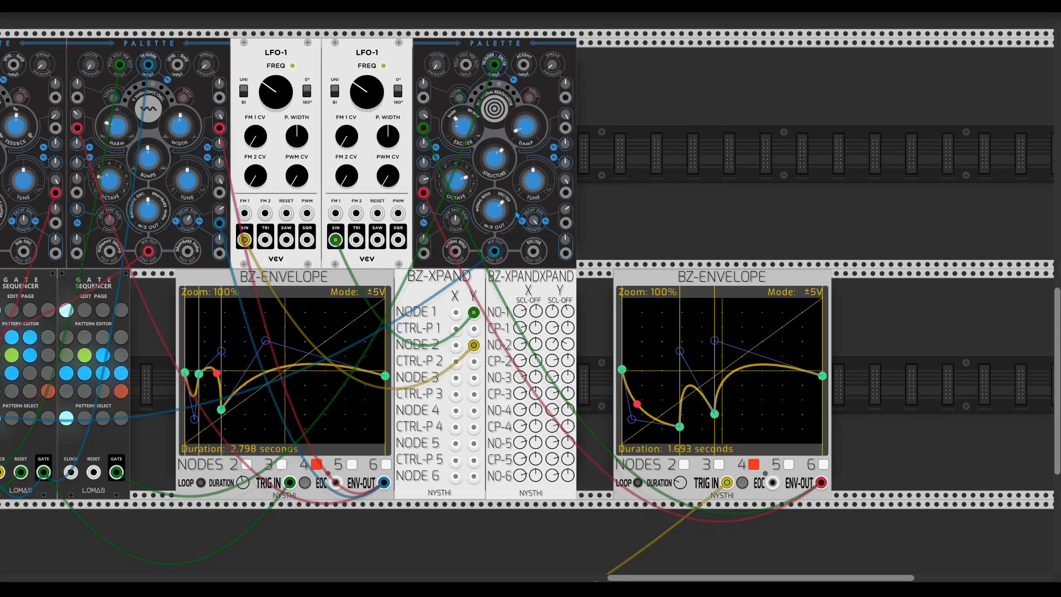
Step: Look over the whole patch, from the effects and mixer rows down to the PALETTEs, envelopes and sequencers
scroll(480, 246, left, 20)
scroll(479, 246, up, 4)
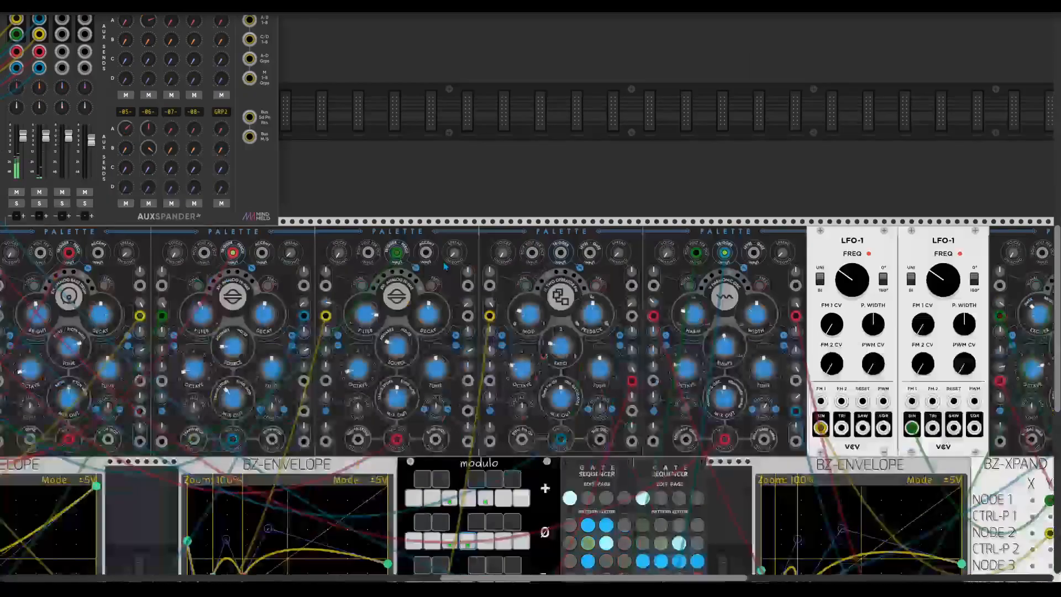
scroll(416, 297, down, 2)
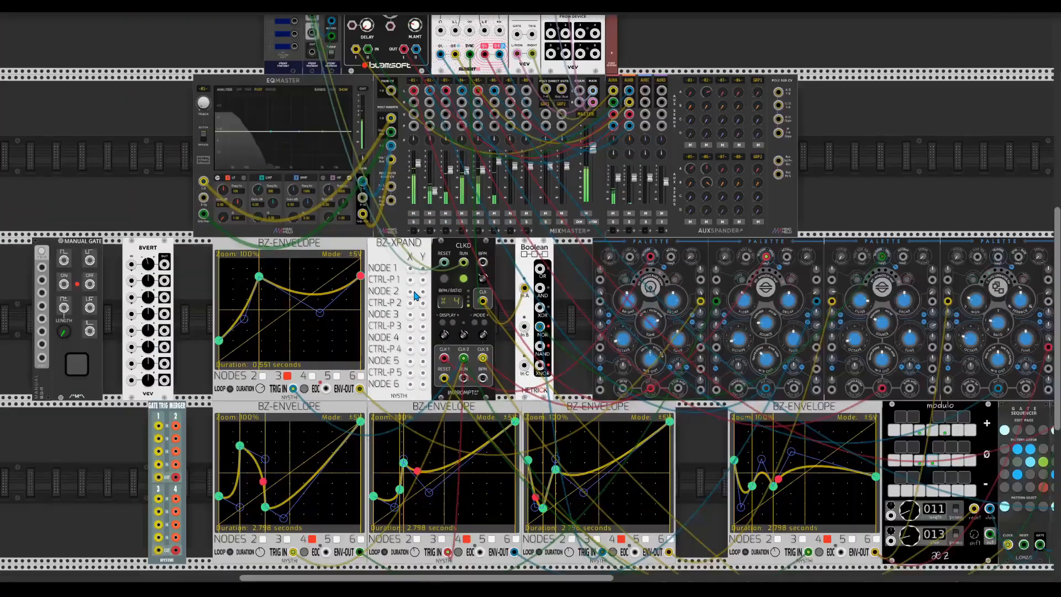
scroll(416, 297, down, 3)
scroll(528, 340, left, 3)
scroll(528, 339, down, 2)
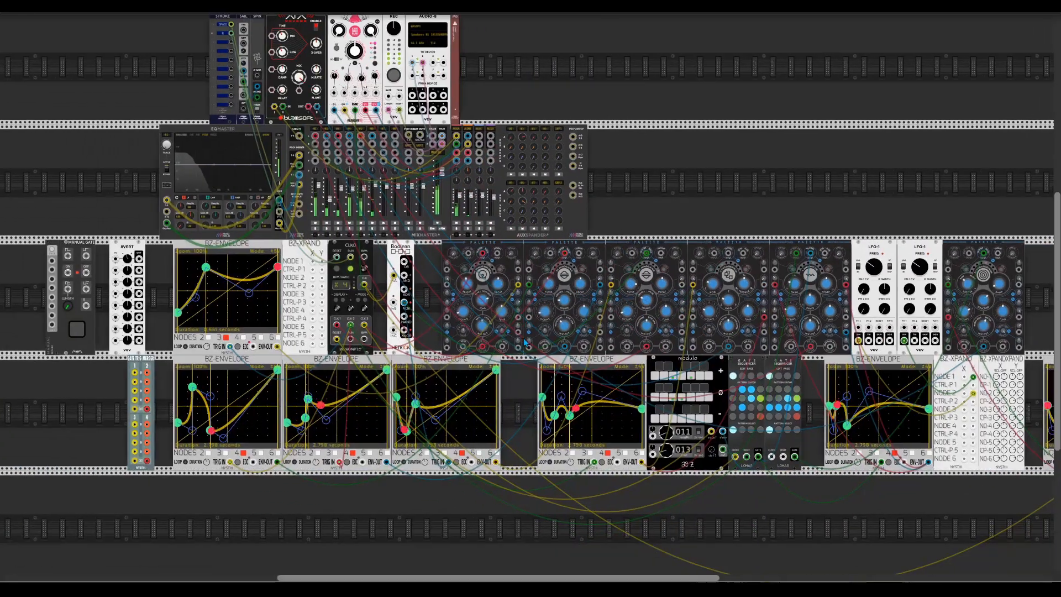
scroll(528, 340, right, 4)
scroll(528, 339, up, 2)
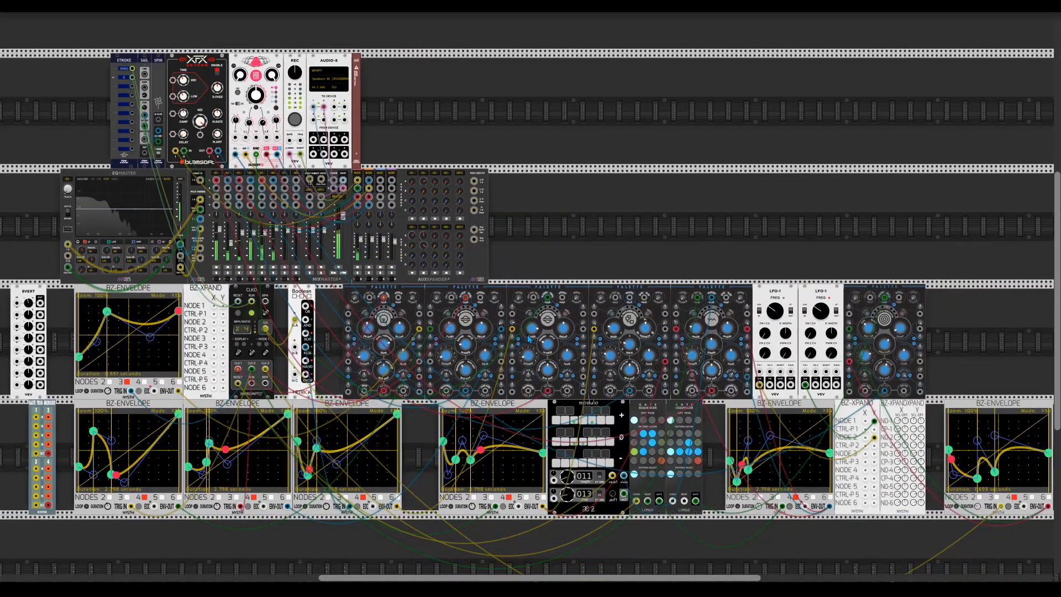